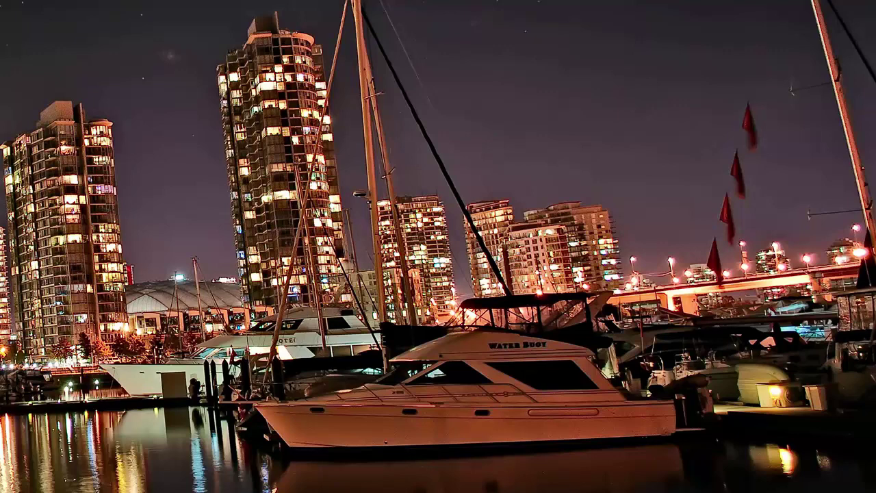
Step: Restore Photo Viewer's example book mockup and reposition the second mockup image window
click(312, 472)
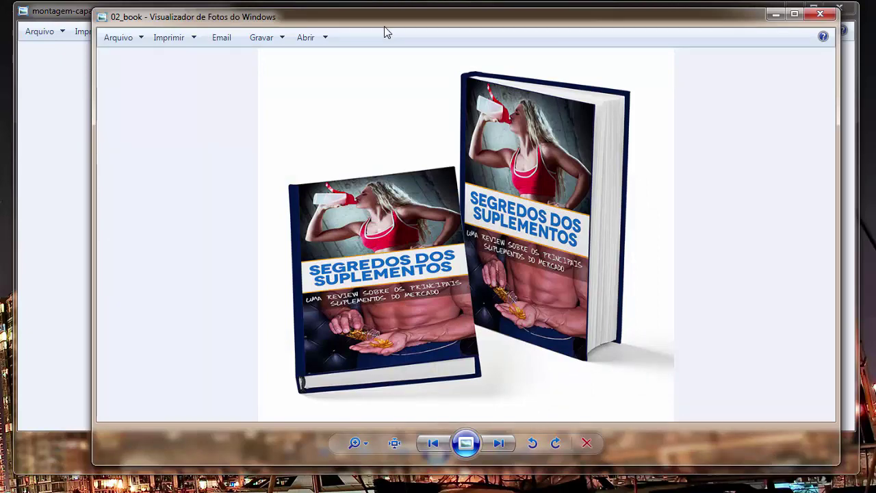
drag(384, 26, 353, 27)
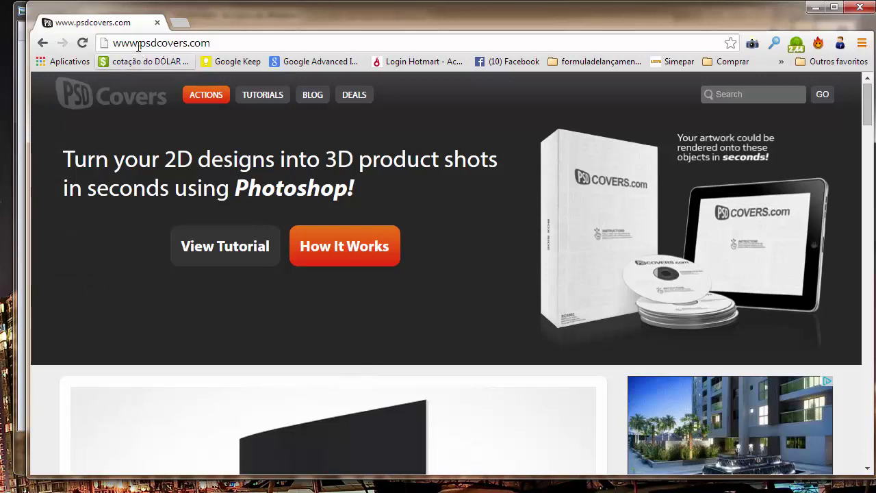
Step: Highlight psdcovers in the address bar and browse the COMICBOOK mockups on the home page
drag(139, 43, 190, 44)
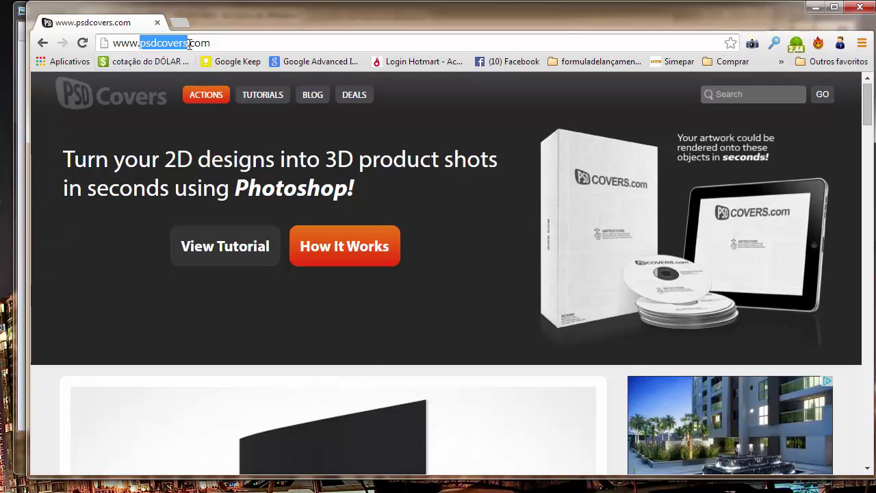
click(438, 172)
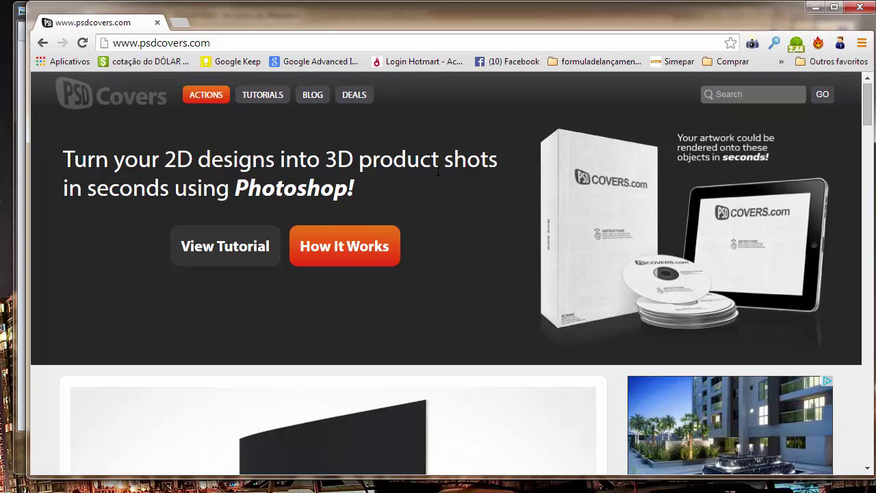
scroll(575, 274, down, 4)
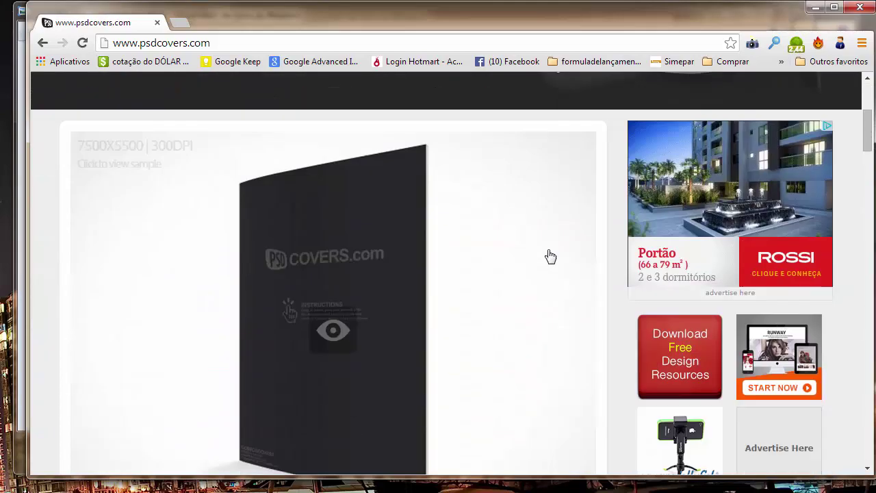
scroll(410, 219, down, 2)
scroll(398, 205, down, 3)
scroll(349, 176, down, 4)
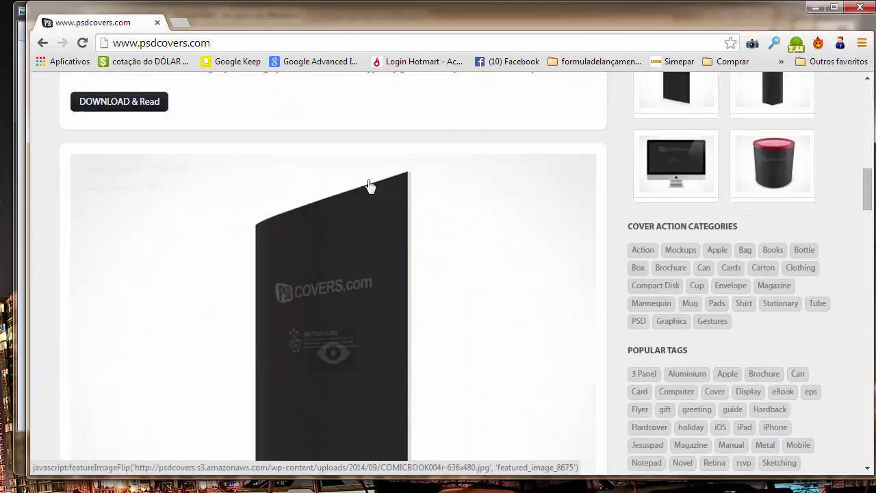
scroll(360, 203, down, 1)
scroll(415, 249, down, 1)
scroll(470, 260, down, 3)
scroll(465, 241, down, 2)
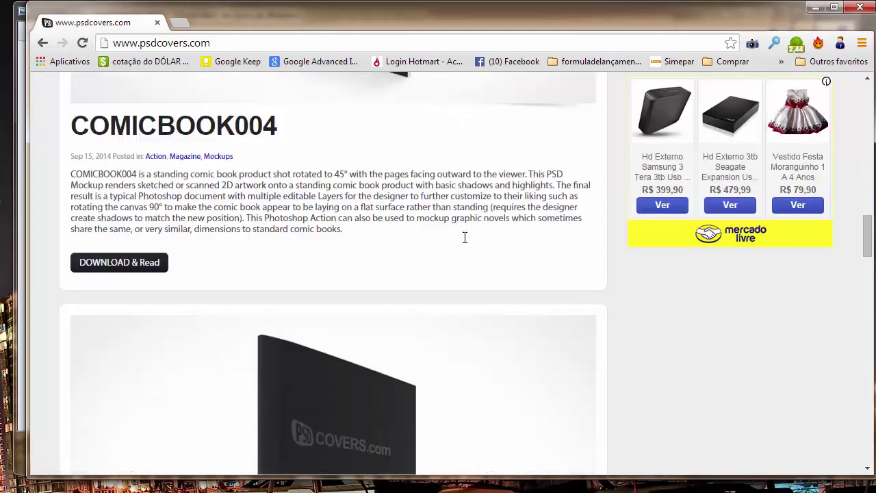
scroll(464, 238, down, 2)
scroll(465, 241, down, 2)
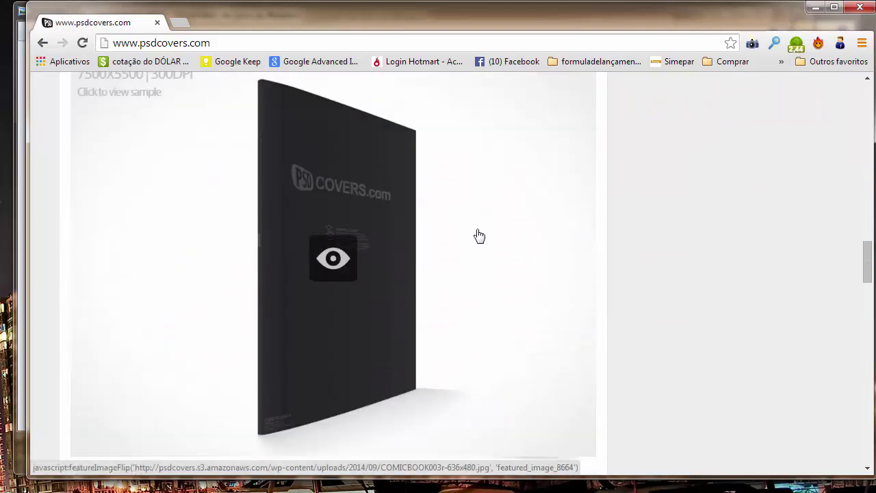
scroll(477, 237, down, 3)
scroll(475, 237, down, 1)
scroll(452, 243, down, 1)
scroll(479, 236, down, 1)
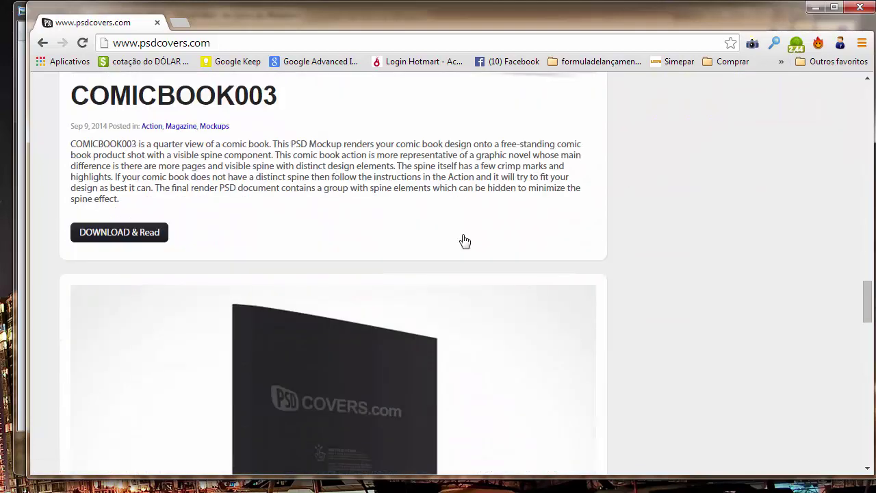
scroll(520, 249, down, 1)
scroll(528, 260, down, 3)
scroll(526, 269, down, 4)
scroll(538, 271, down, 2)
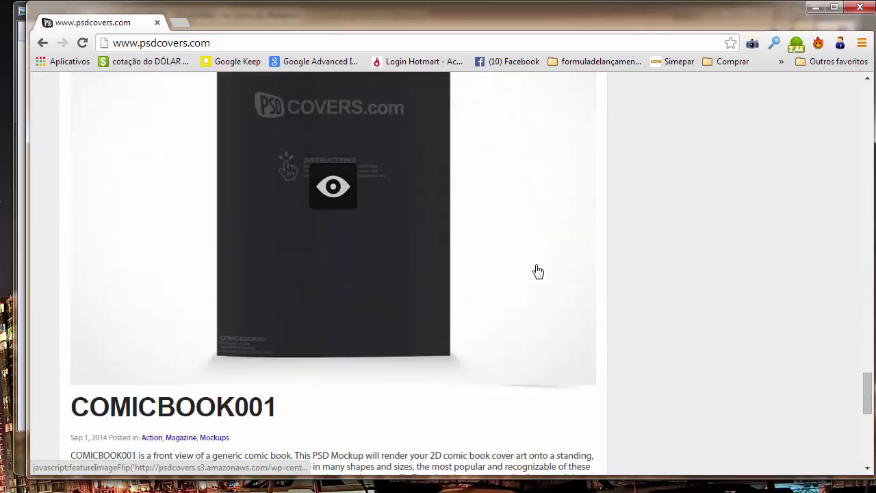
scroll(538, 272, down, 3)
mouse_move(863, 402)
mouse_down()
mouse_move(837, 251)
mouse_move(862, 104)
mouse_move(857, 206)
mouse_move(856, 192)
mouse_up()
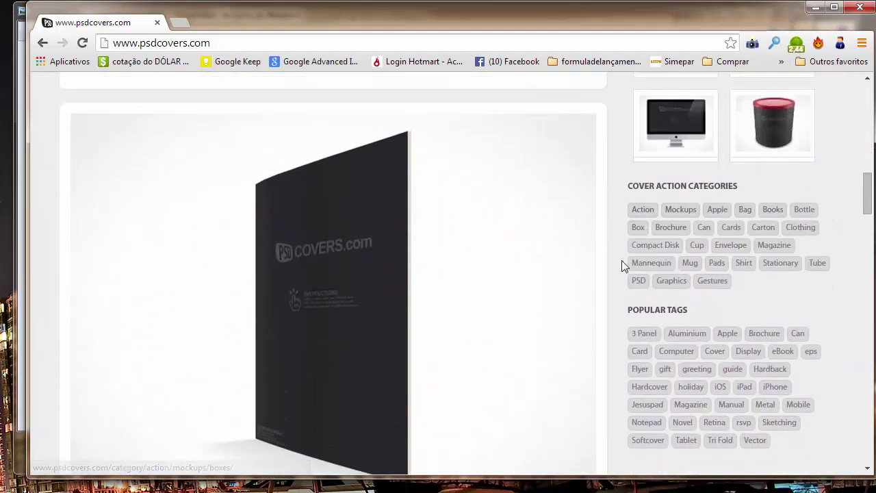
Step: Open the Apple mockups category and scroll through its iMac posts
click(716, 210)
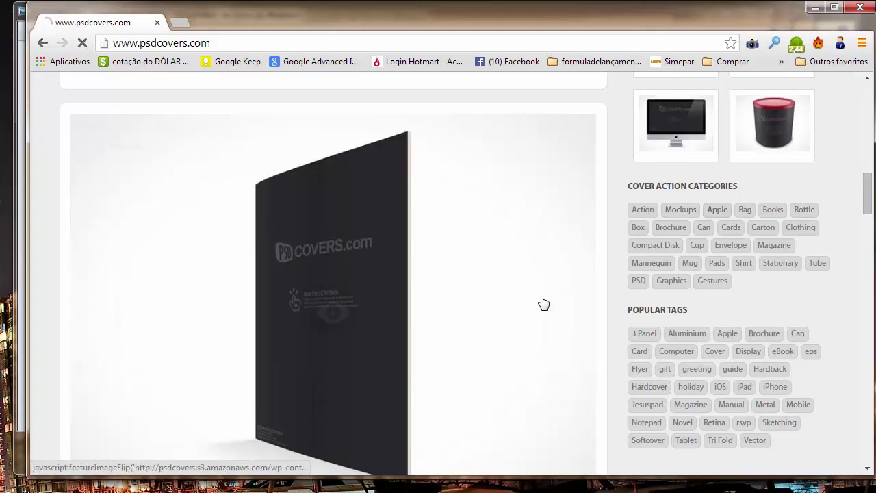
scroll(595, 294, down, 1)
scroll(586, 301, down, 2)
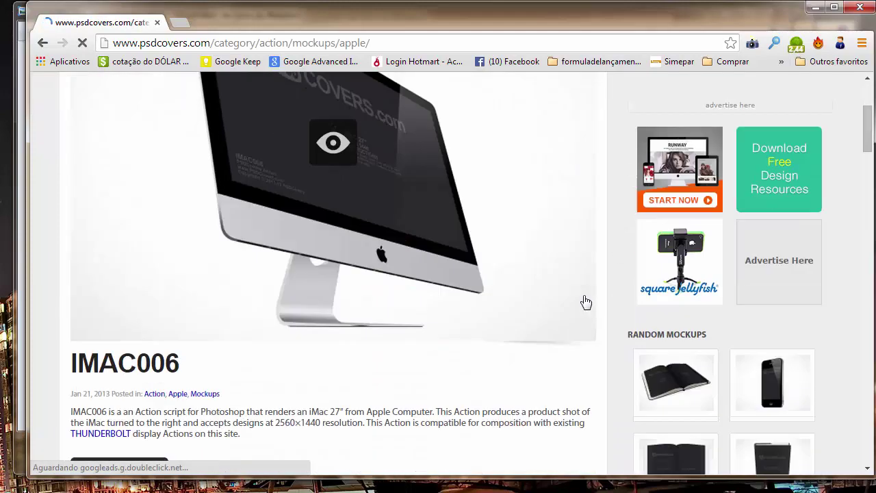
scroll(586, 301, down, 5)
scroll(582, 300, down, 2)
scroll(580, 301, down, 1)
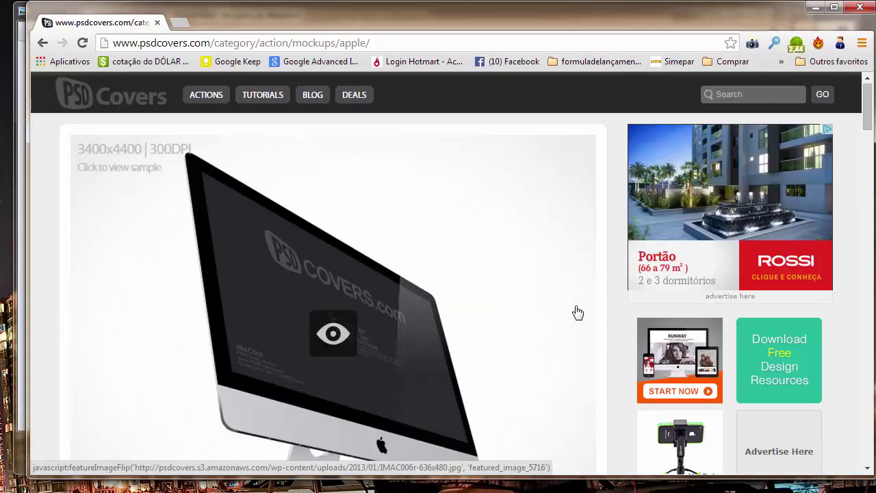
scroll(578, 312, down, 3)
scroll(579, 295, down, 3)
scroll(579, 295, down, 2)
scroll(577, 295, down, 3)
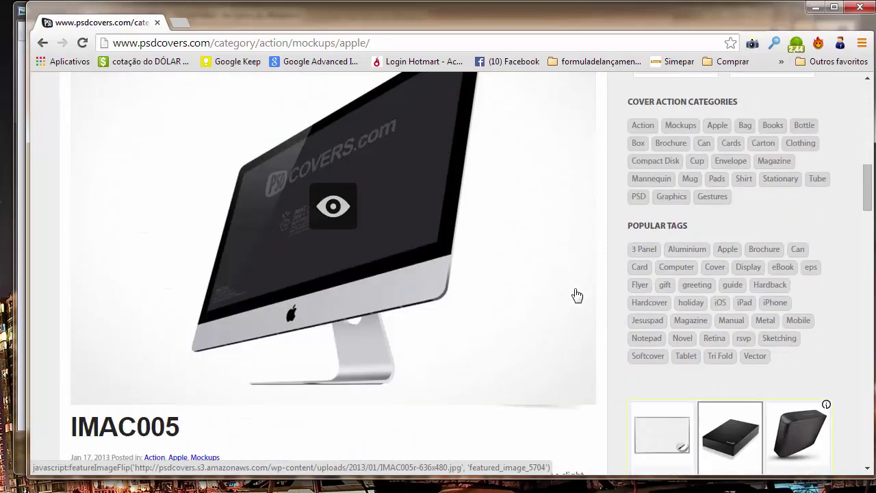
scroll(577, 295, down, 3)
scroll(575, 283, down, 5)
scroll(567, 289, down, 5)
scroll(565, 282, down, 3)
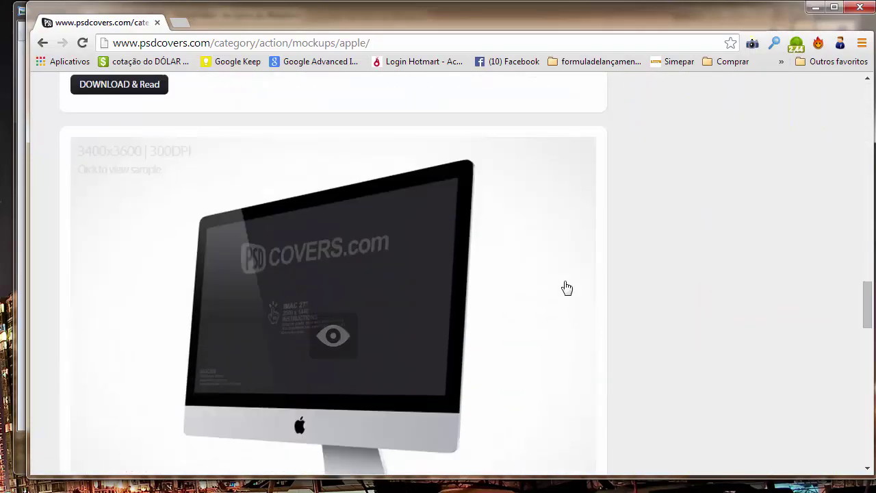
scroll(566, 287, down, 2)
scroll(547, 264, down, 1)
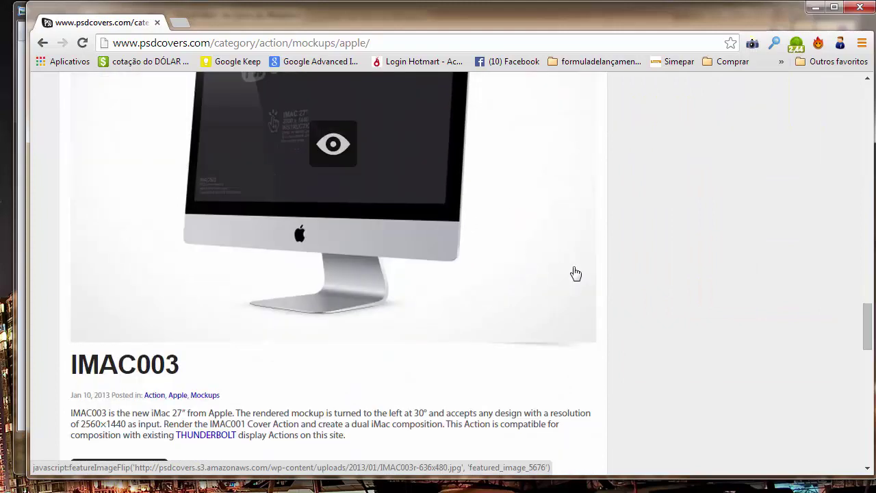
Step: Scroll back up and open the Bag mockups category
scroll(576, 274, up, 2)
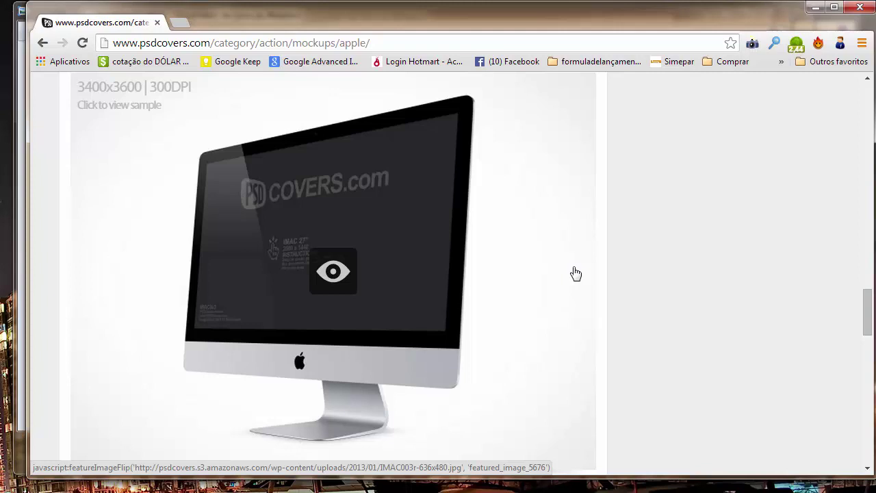
drag(867, 307, 867, 181)
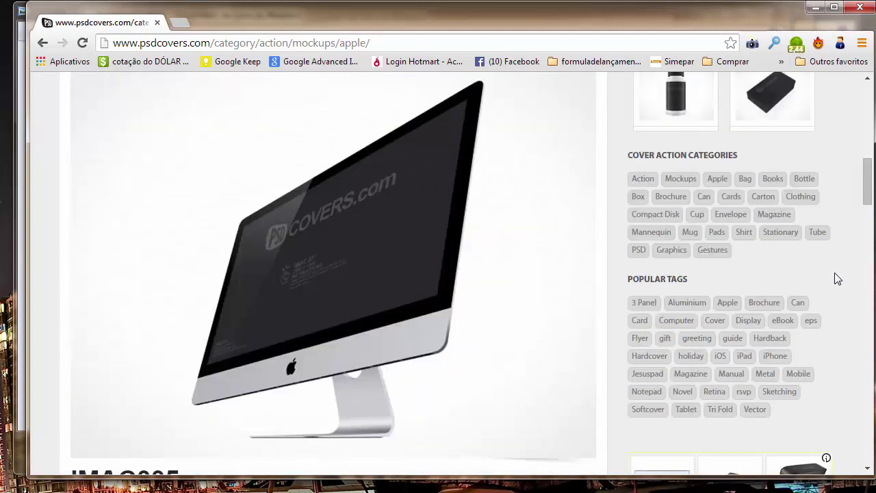
click(745, 178)
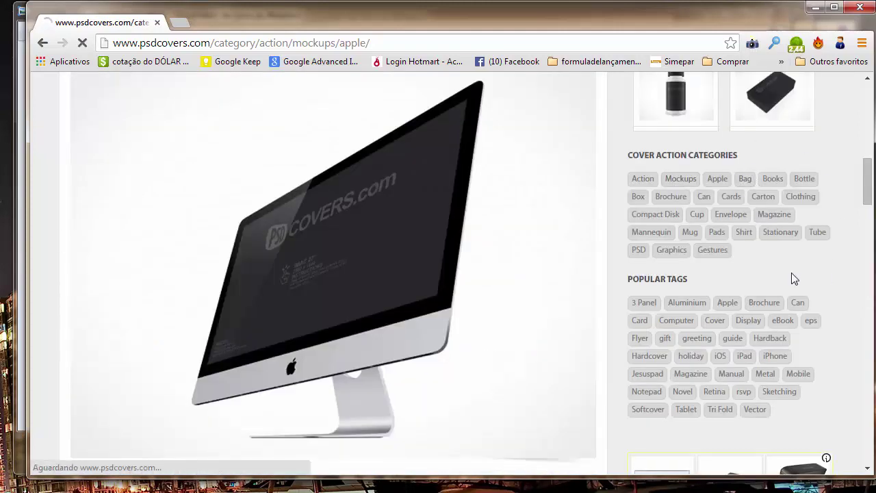
Step: Scroll through the Bag category's paper bag mockups BAG005, BAG004 and BAG003
scroll(536, 295, down, 5)
scroll(536, 292, down, 1)
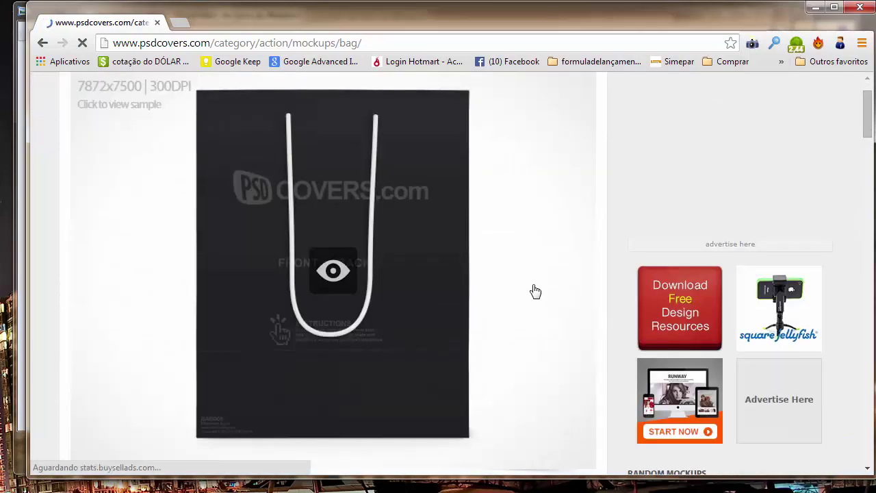
scroll(536, 291, down, 4)
scroll(535, 292, down, 3)
scroll(536, 291, down, 3)
scroll(536, 291, down, 2)
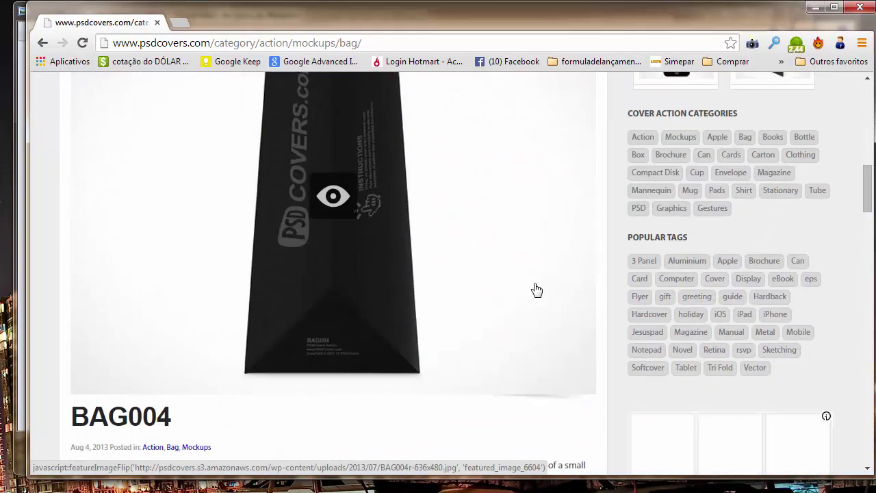
scroll(537, 290, up, 2)
scroll(536, 290, up, 10)
scroll(532, 280, down, 3)
scroll(549, 283, down, 4)
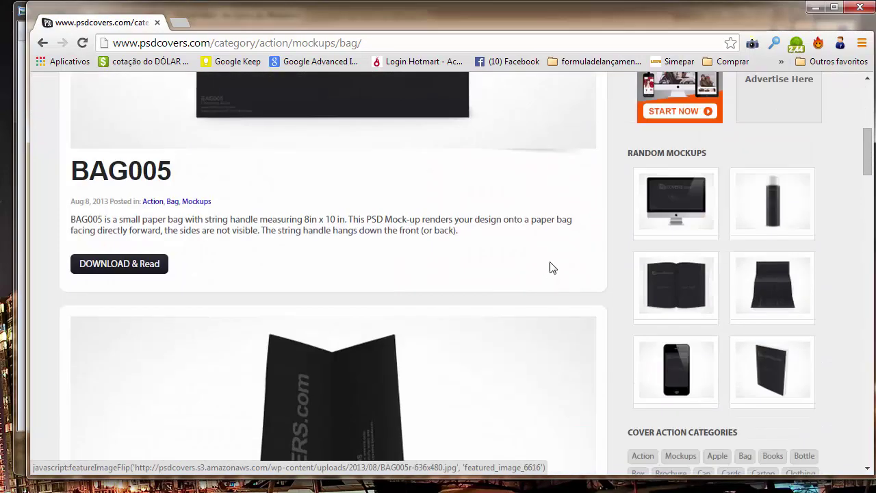
scroll(552, 264, down, 5)
scroll(551, 254, down, 4)
scroll(553, 246, down, 3)
scroll(553, 249, down, 2)
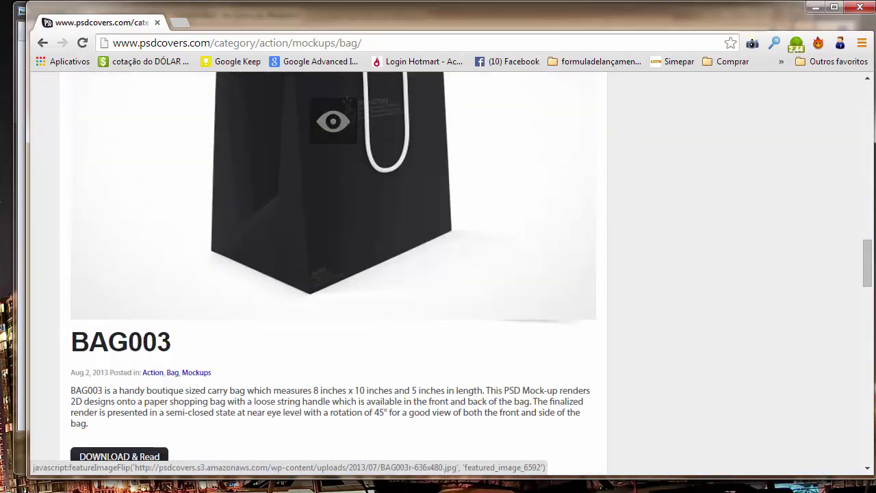
scroll(514, 288, up, 2)
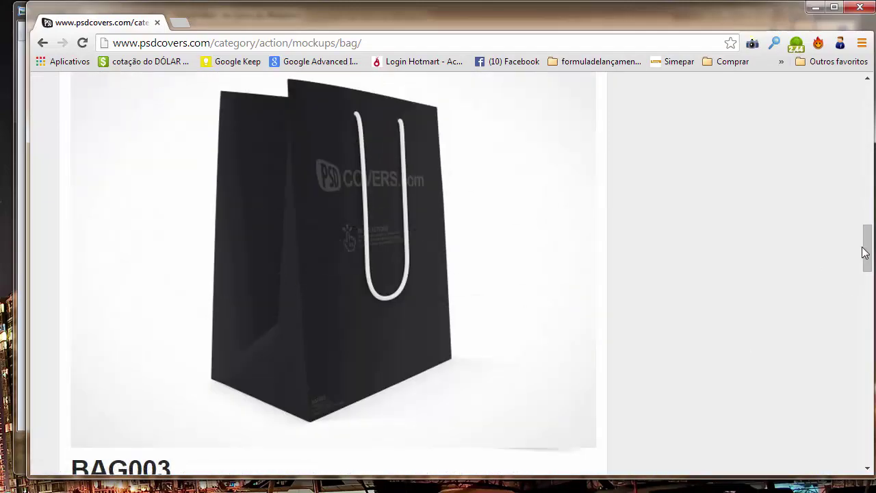
drag(864, 252, 874, 126)
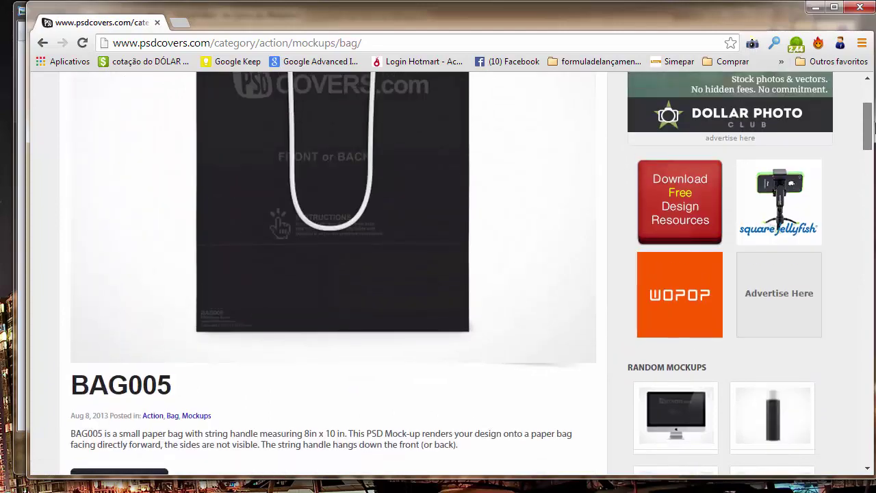
drag(873, 126, 853, 190)
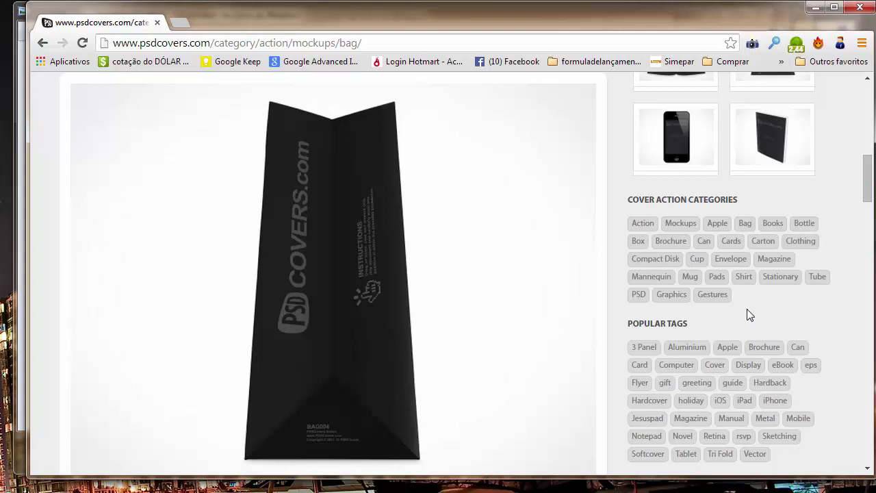
Step: Open the Box mockups category and scroll through its posts
click(638, 241)
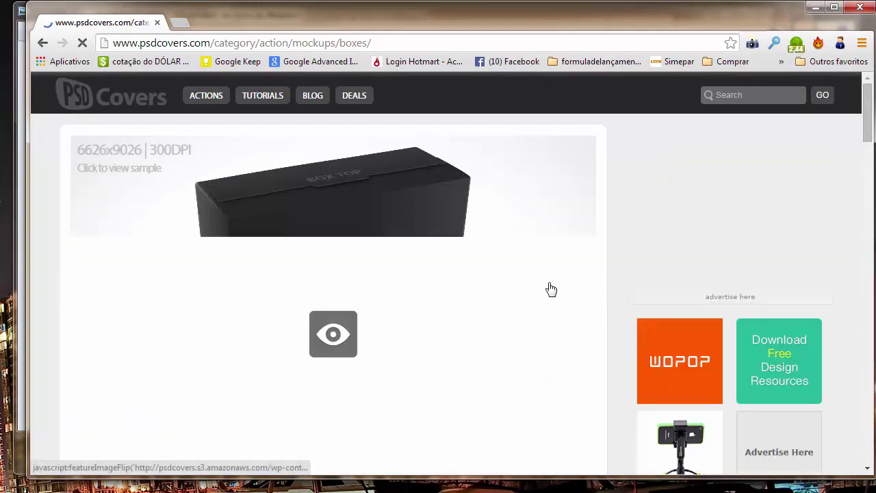
scroll(541, 299, down, 1)
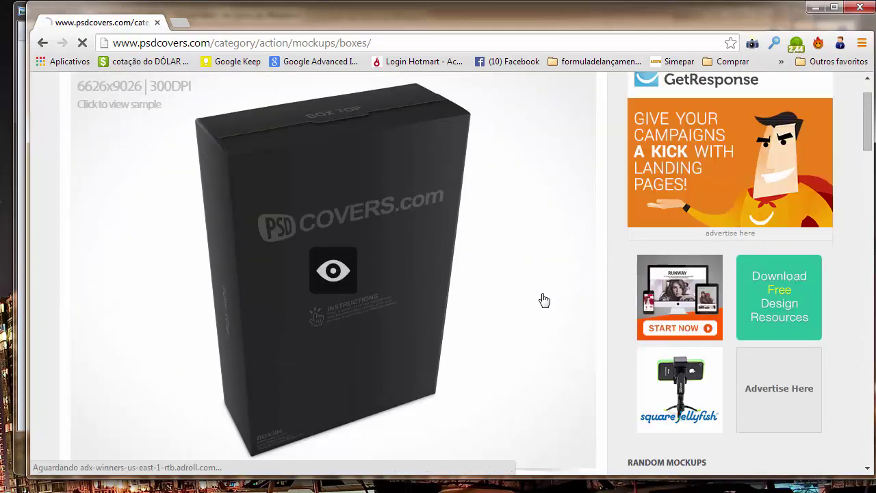
scroll(545, 300, up, 1)
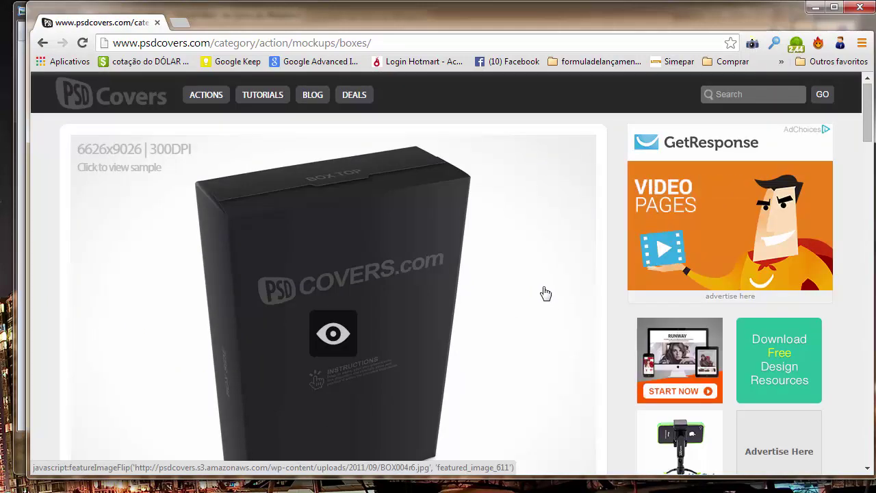
scroll(544, 293, down, 1)
scroll(540, 299, down, 2)
scroll(540, 303, down, 3)
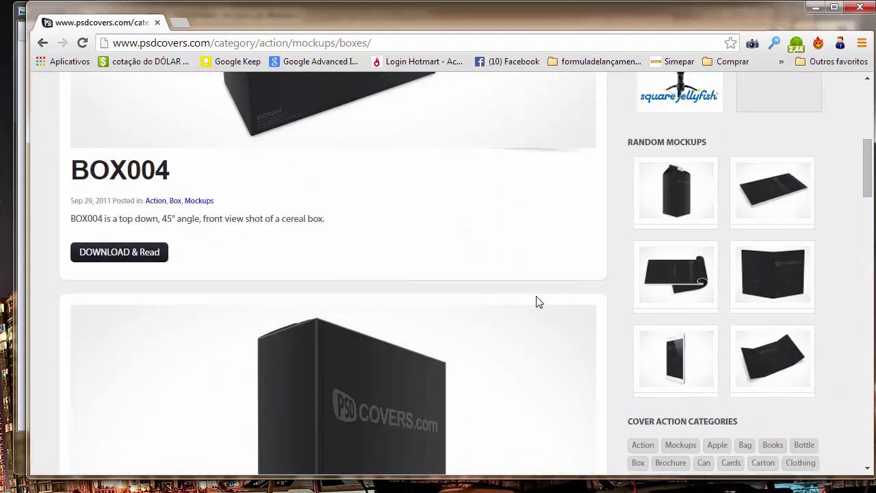
scroll(539, 300, down, 4)
scroll(544, 297, down, 2)
scroll(543, 297, down, 4)
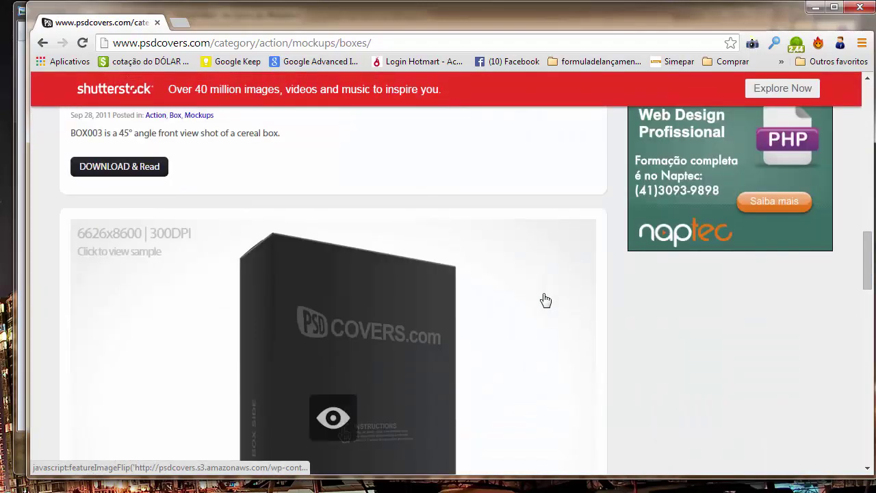
scroll(543, 300, down, 2)
scroll(544, 299, down, 1)
scroll(545, 300, down, 2)
scroll(545, 299, down, 3)
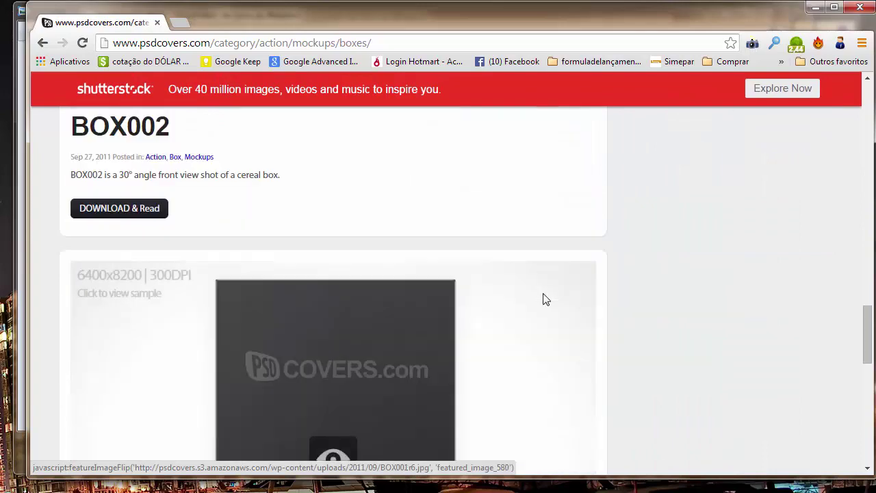
scroll(545, 299, down, 3)
scroll(544, 299, down, 1)
scroll(543, 299, down, 3)
scroll(583, 280, up, 1)
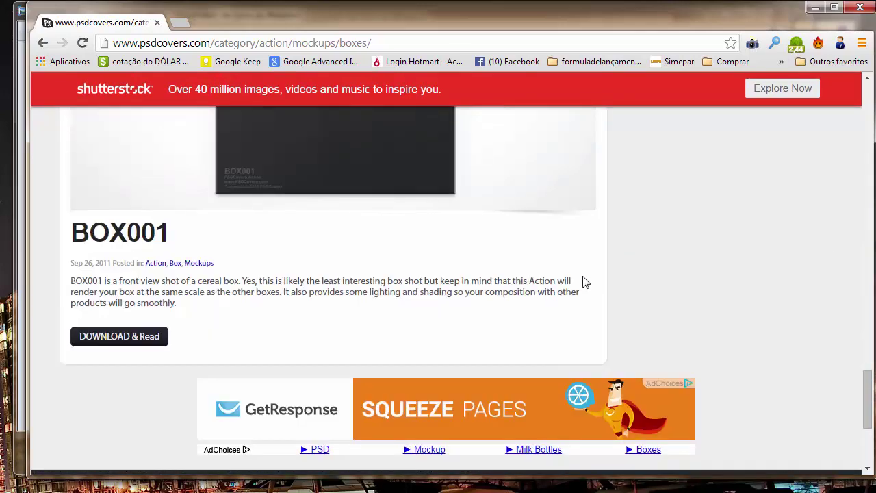
scroll(583, 283, up, 5)
scroll(867, 313, up, 3)
scroll(871, 267, up, 3)
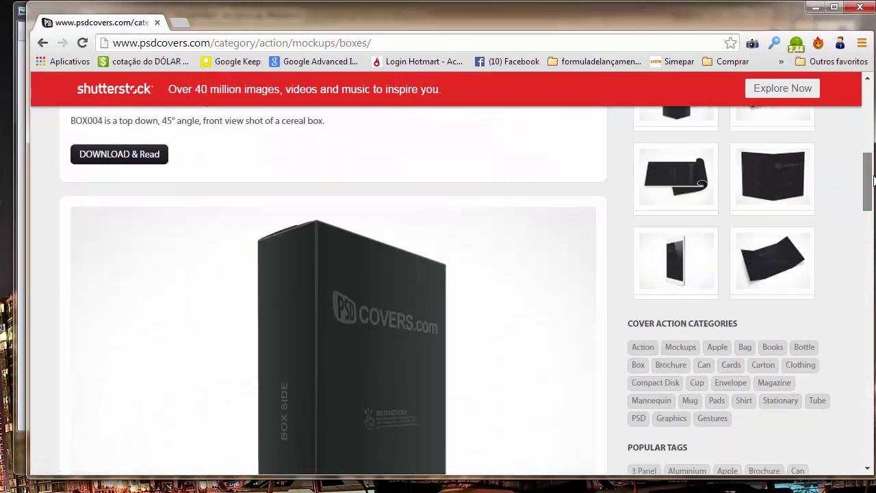
mouse_move(871, 267)
mouse_down()
mouse_move(870, 165)
mouse_move(869, 185)
mouse_up()
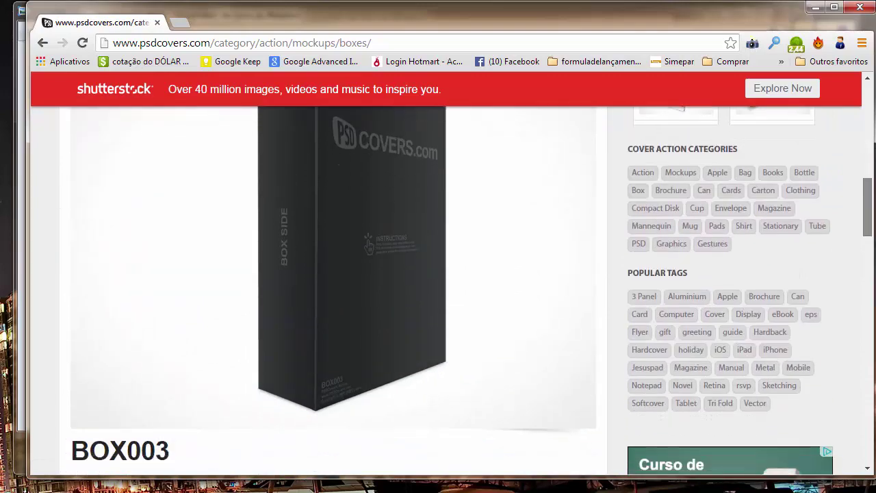
Step: Open the Compact Disk category and scroll through its CD/DVD mockups
click(669, 225)
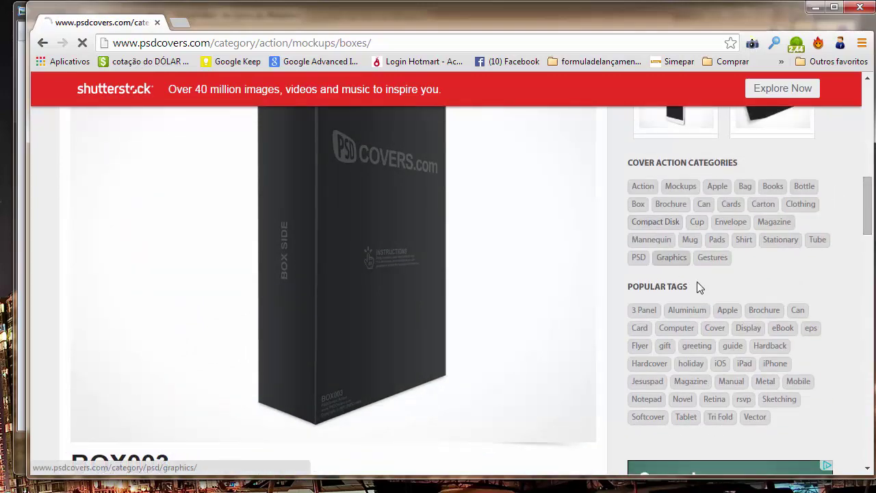
scroll(523, 260, down, 1)
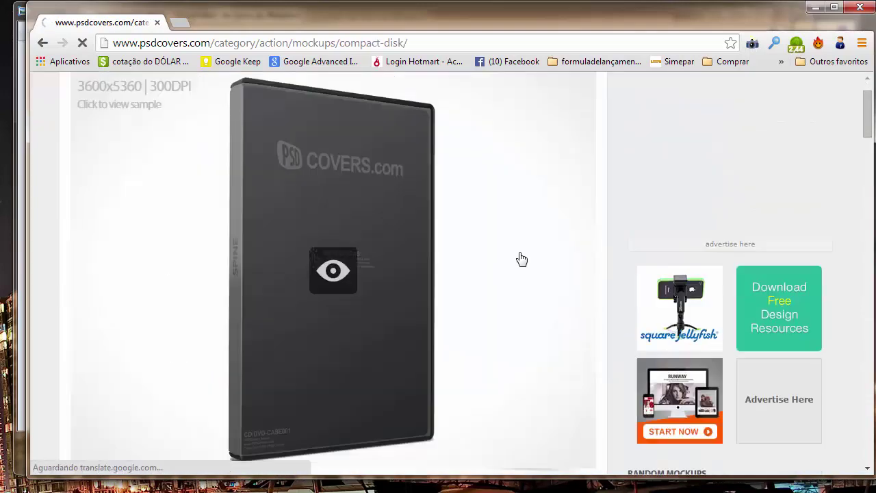
scroll(522, 256, down, 1)
scroll(493, 233, down, 1)
scroll(514, 230, down, 4)
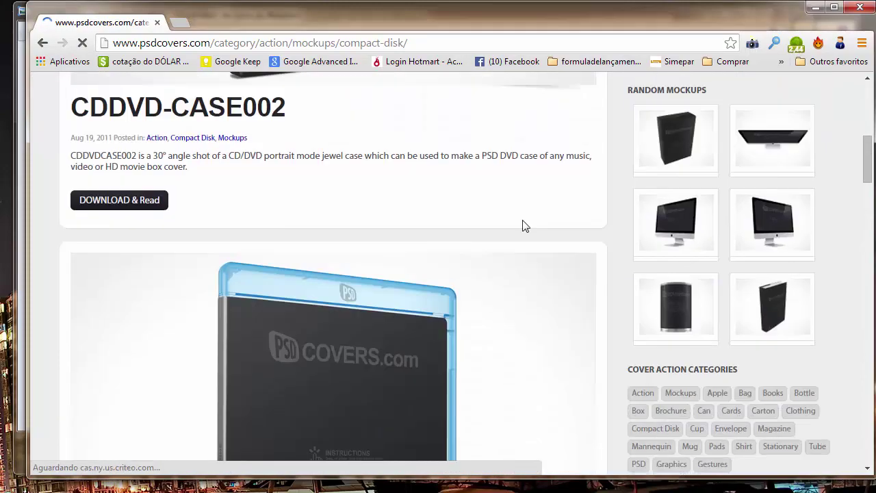
scroll(307, 329, down, 2)
scroll(474, 243, up, 6)
scroll(478, 234, down, 4)
scroll(479, 235, down, 2)
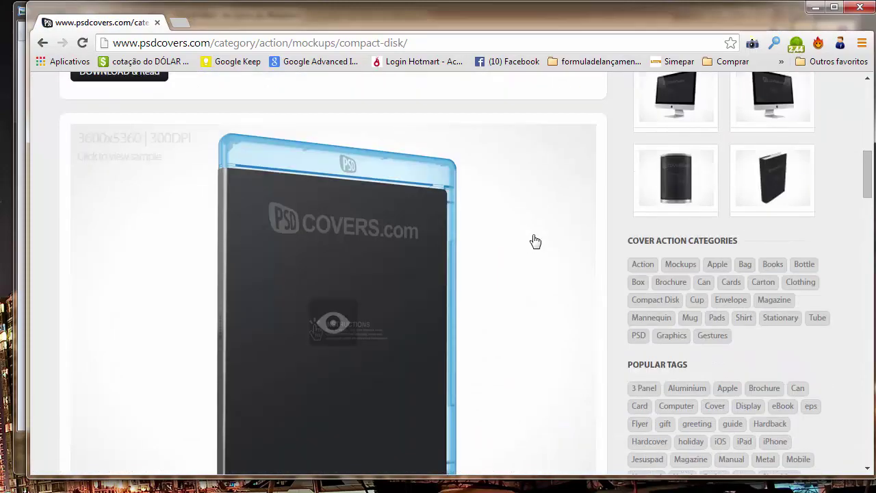
scroll(536, 240, down, 3)
scroll(529, 245, down, 5)
scroll(532, 249, down, 3)
scroll(520, 256, down, 4)
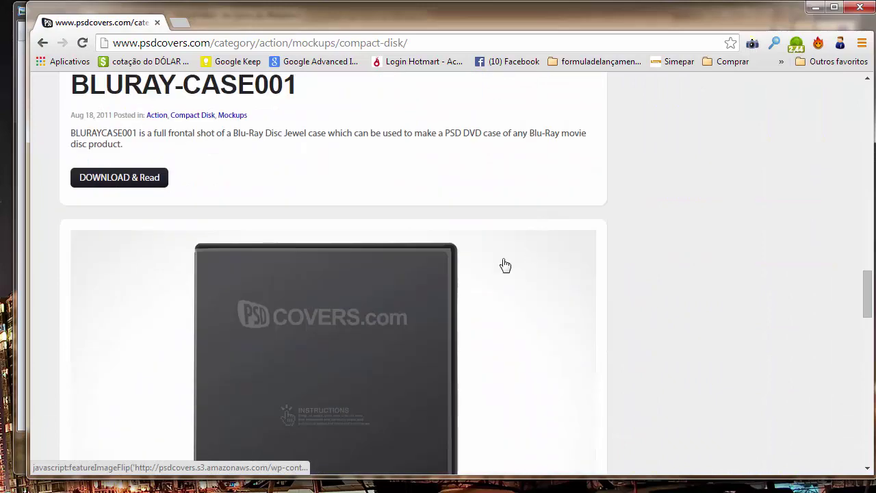
scroll(131, 251, down, 4)
scroll(295, 290, down, 6)
scroll(226, 284, down, 1)
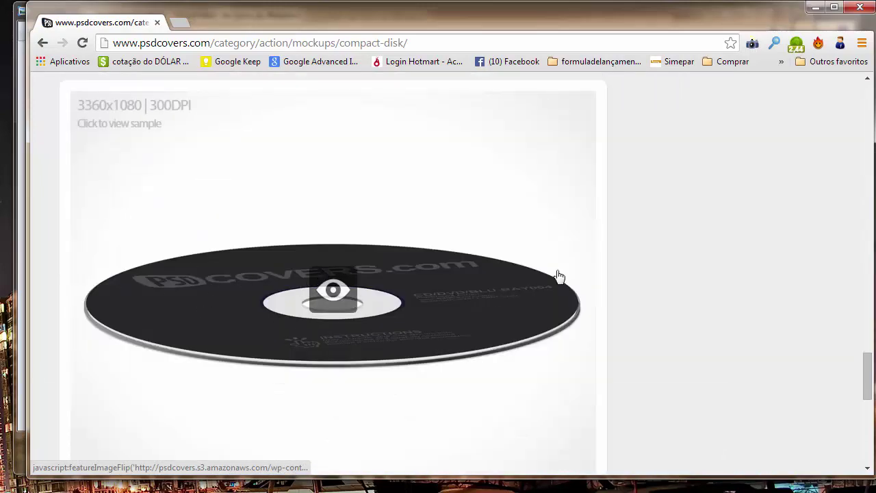
scroll(559, 276, down, 5)
scroll(358, 264, down, 1)
Step: Go to page 2 of the Compact Disk category and browse its disc mockups
click(119, 275)
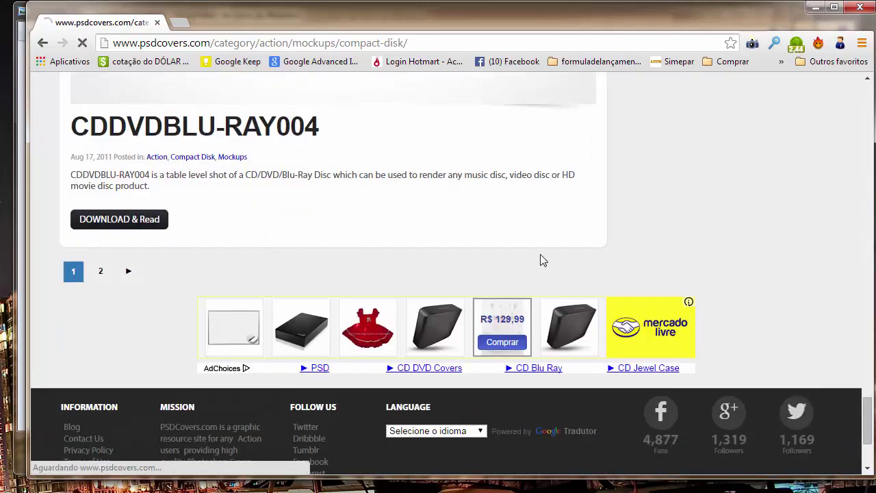
scroll(596, 260, down, 1)
scroll(596, 246, down, 1)
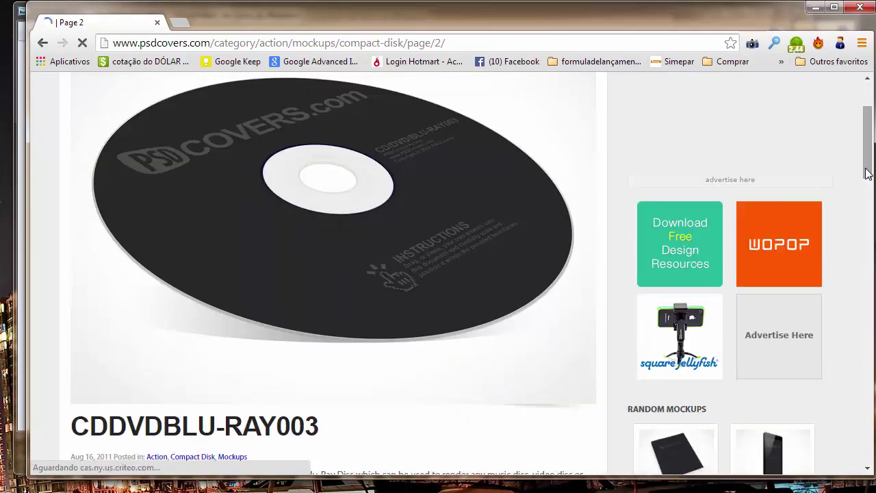
drag(870, 166, 868, 367)
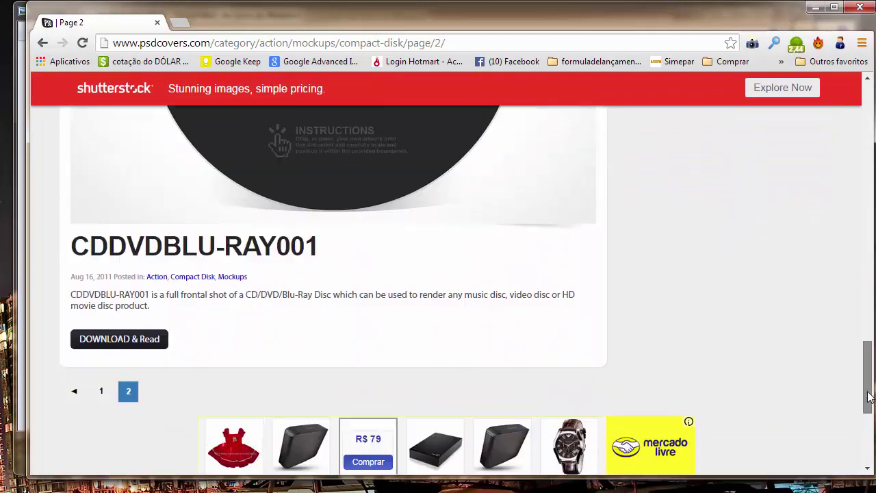
drag(868, 367, 842, 200)
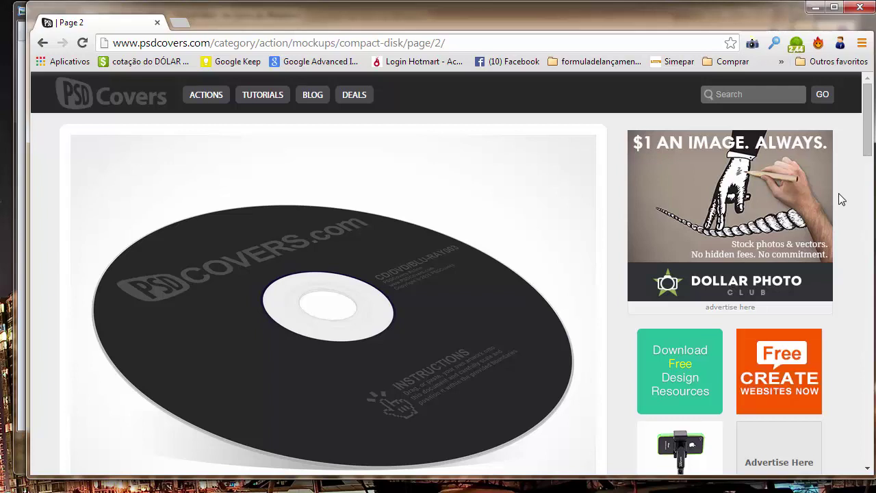
scroll(842, 198, down, 4)
scroll(855, 224, down, 2)
scroll(856, 224, down, 2)
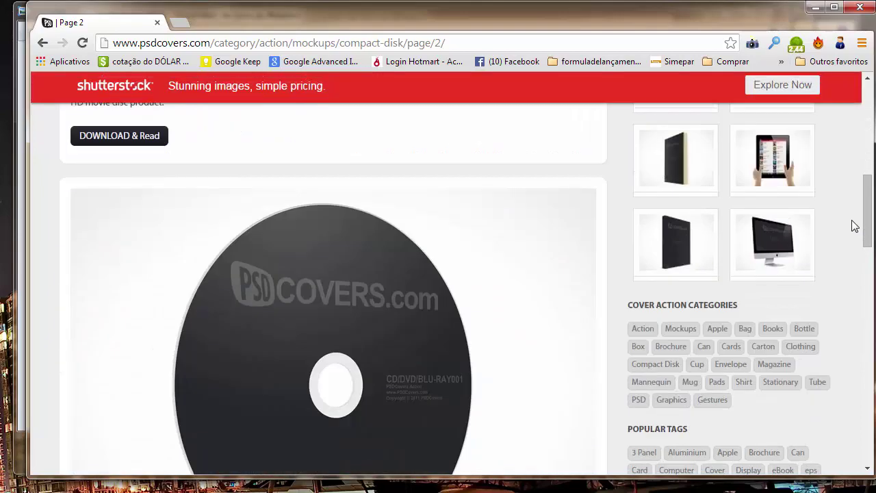
scroll(855, 225, down, 2)
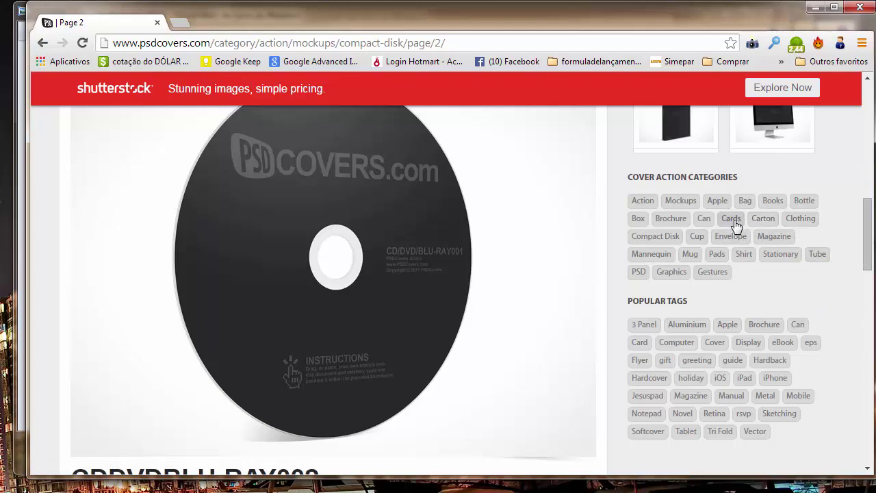
Step: Open the Cup mockups category and scroll through its posts
click(694, 237)
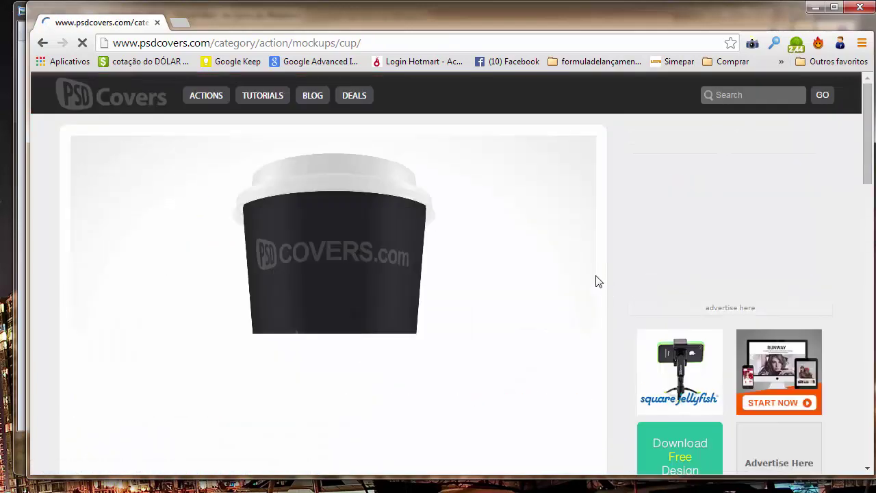
scroll(596, 256, down, 5)
scroll(593, 259, down, 5)
scroll(591, 258, down, 5)
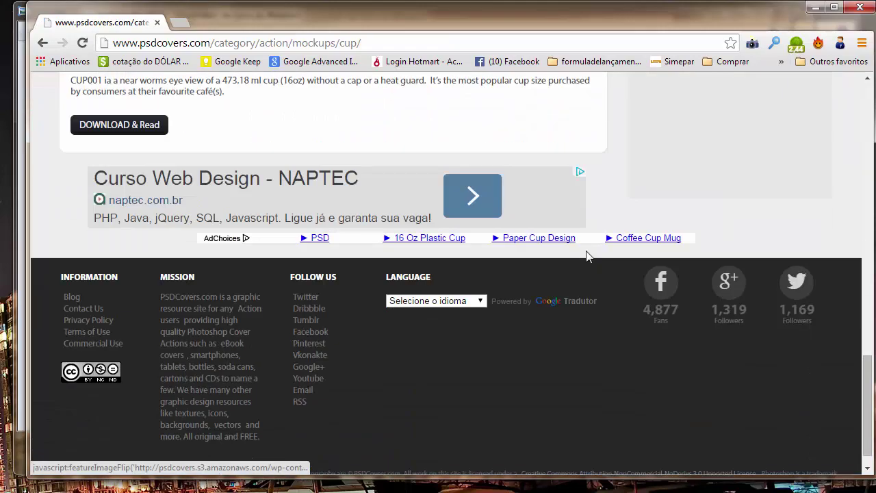
scroll(591, 251, up, 1)
scroll(585, 250, up, 5)
scroll(584, 251, up, 1)
scroll(584, 251, up, 7)
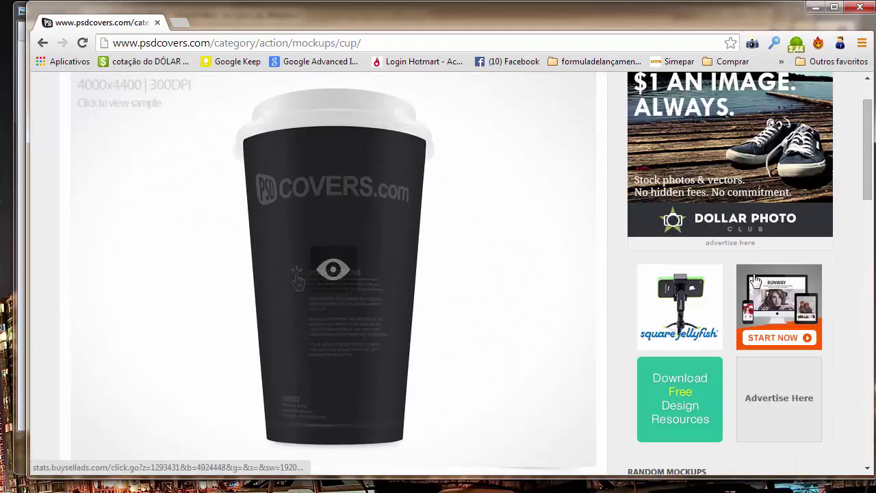
scroll(589, 283, down, 6)
scroll(573, 254, down, 3)
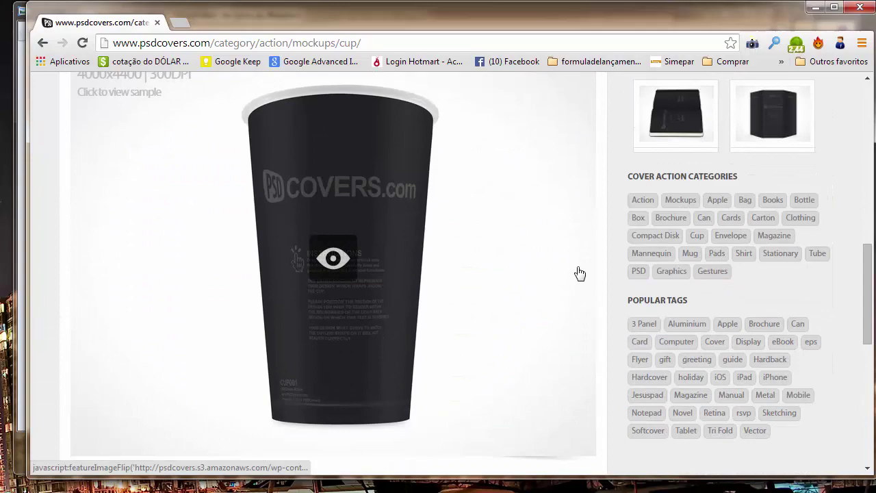
Step: Open the Mug mockups category and scroll through its posts
click(691, 255)
scroll(575, 256, down, 1)
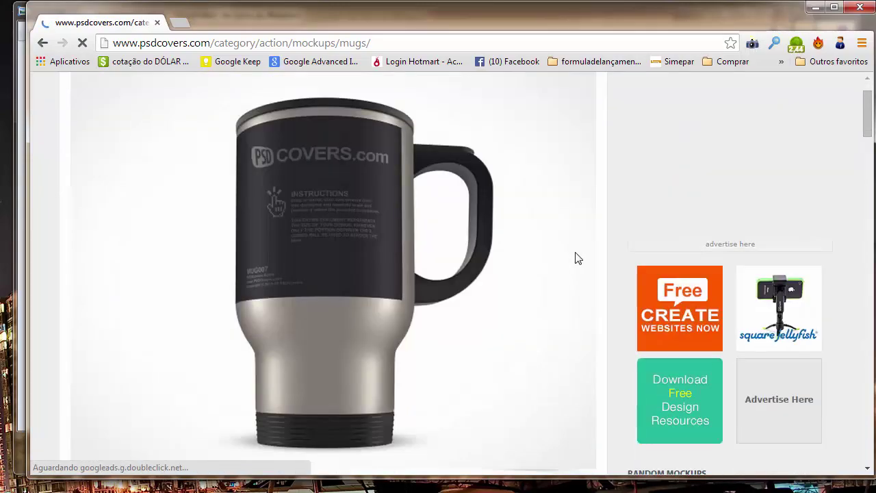
scroll(593, 231, down, 5)
scroll(589, 229, down, 4)
scroll(405, 285, down, 2)
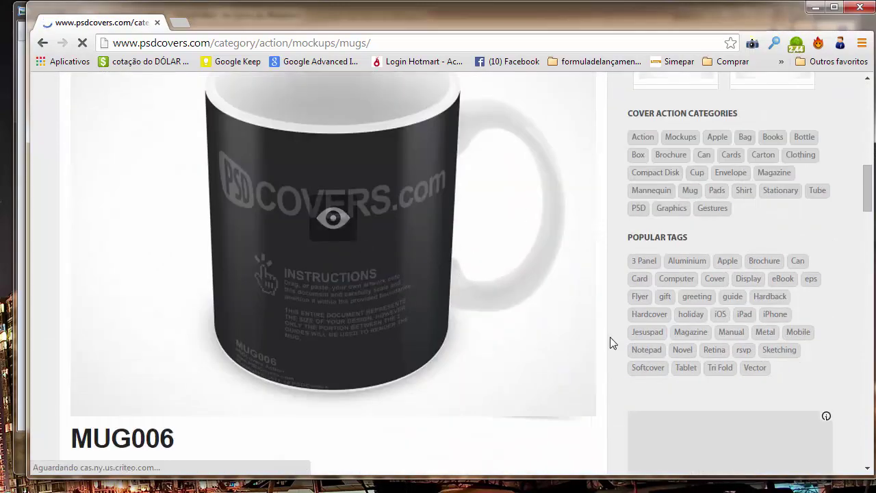
scroll(593, 313, down, 2)
scroll(577, 286, down, 3)
scroll(575, 281, down, 6)
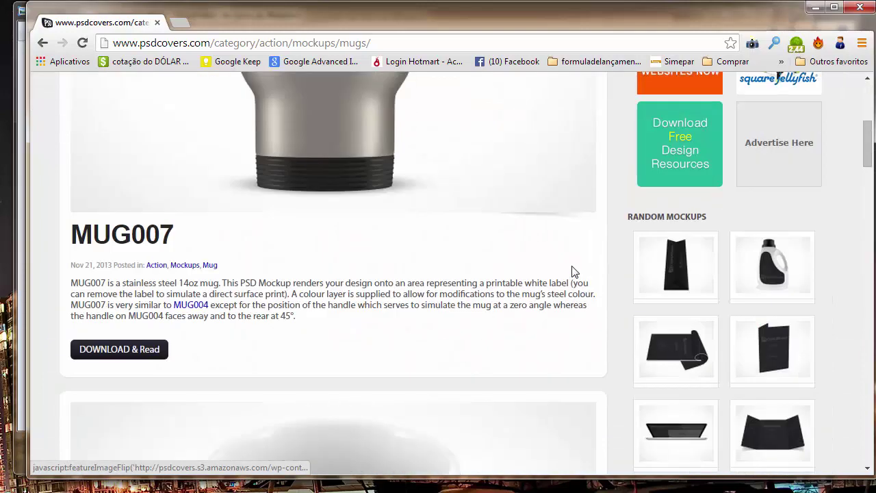
scroll(561, 280, down, 5)
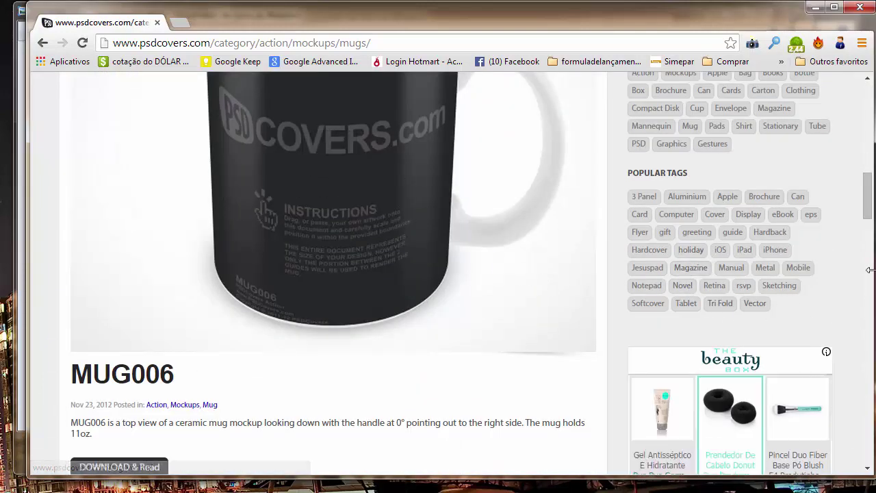
drag(868, 210, 868, 193)
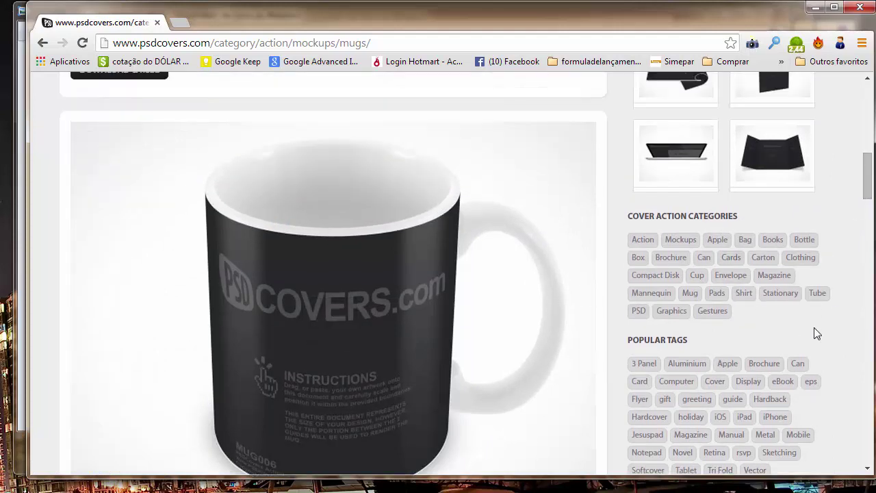
Step: Open the Tube mockups category and scroll down to the Cover Action Categories list
click(819, 294)
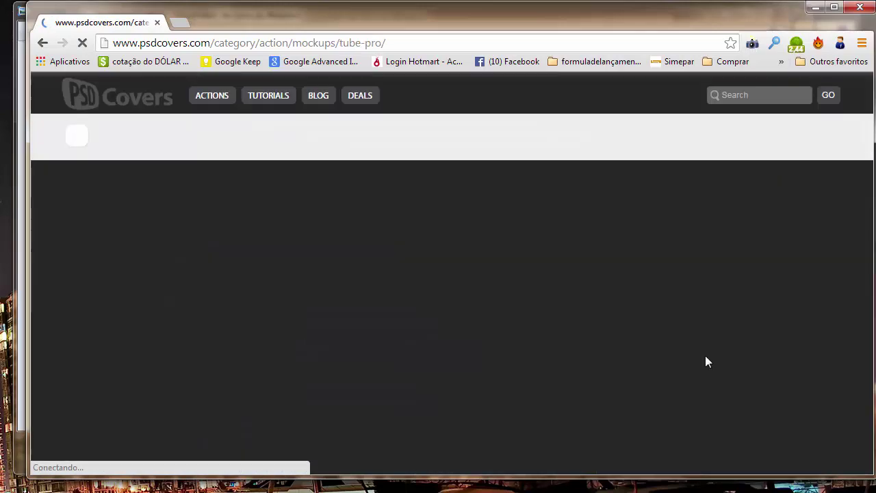
scroll(565, 261, down, 2)
scroll(563, 243, down, 1)
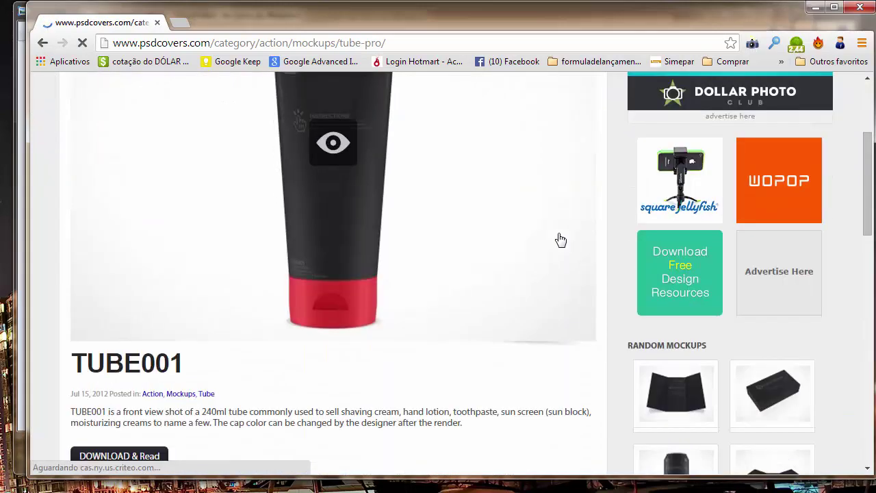
scroll(411, 253, up, 2)
scroll(319, 271, up, 1)
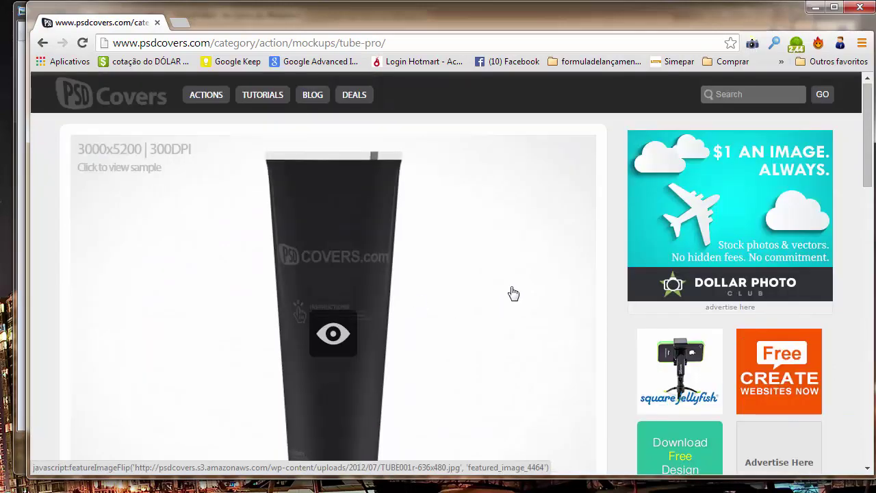
scroll(450, 280, down, 1)
scroll(528, 309, down, 2)
scroll(531, 301, down, 3)
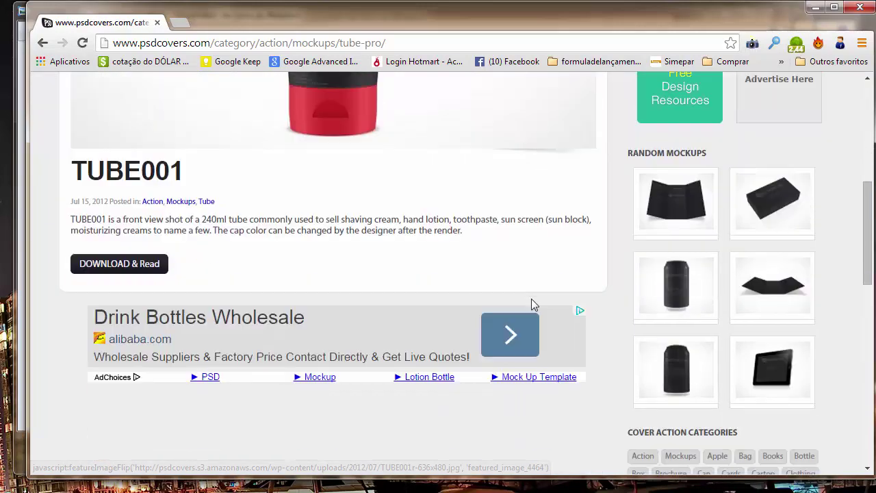
scroll(583, 312, down, 1)
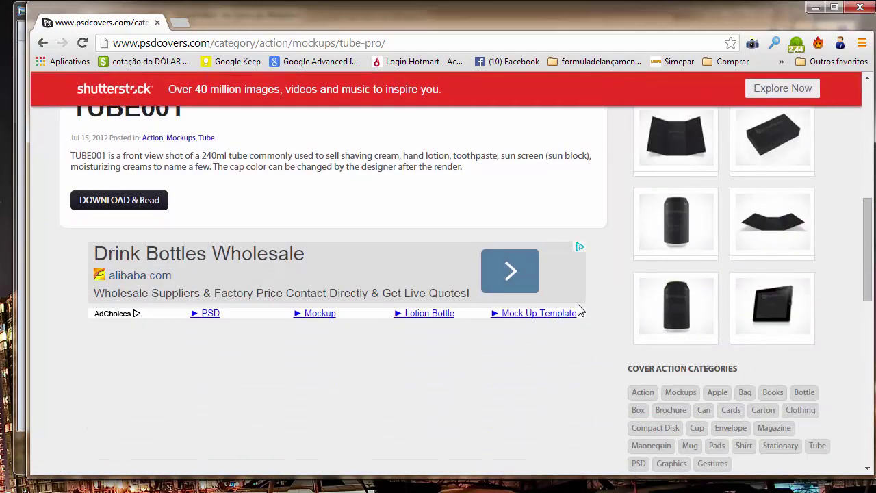
scroll(575, 309, down, 1)
scroll(573, 308, down, 1)
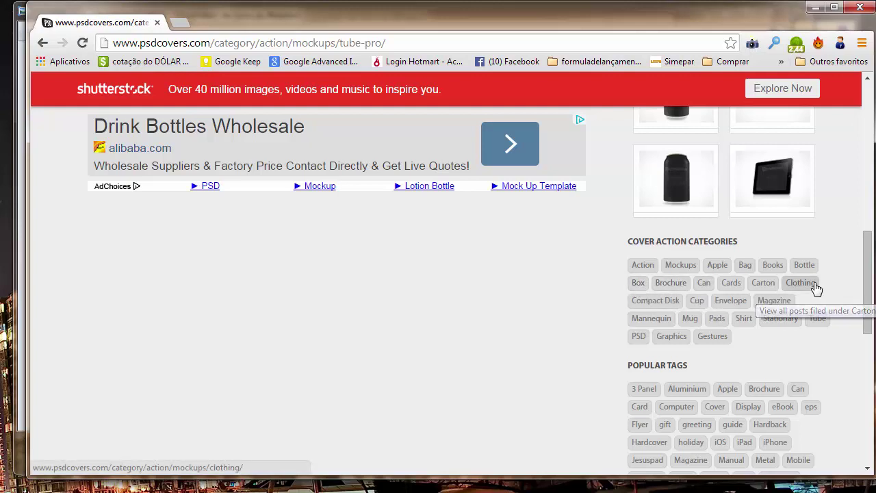
Step: Open the Books mockups category on PSD Covers
click(773, 264)
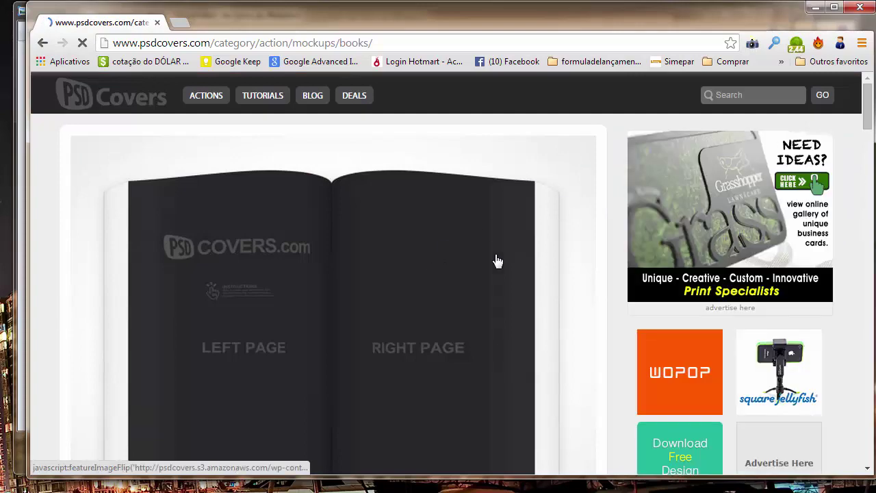
scroll(578, 262, down, 1)
scroll(578, 260, up, 1)
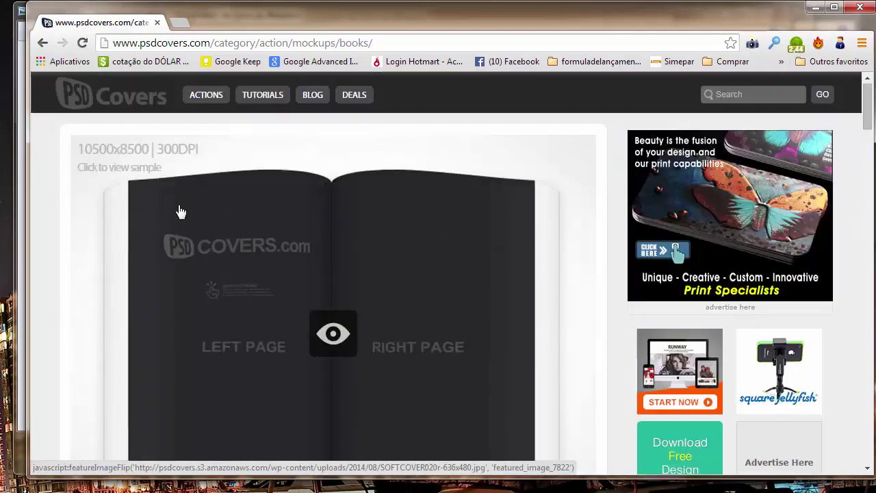
scroll(558, 255, down, 1)
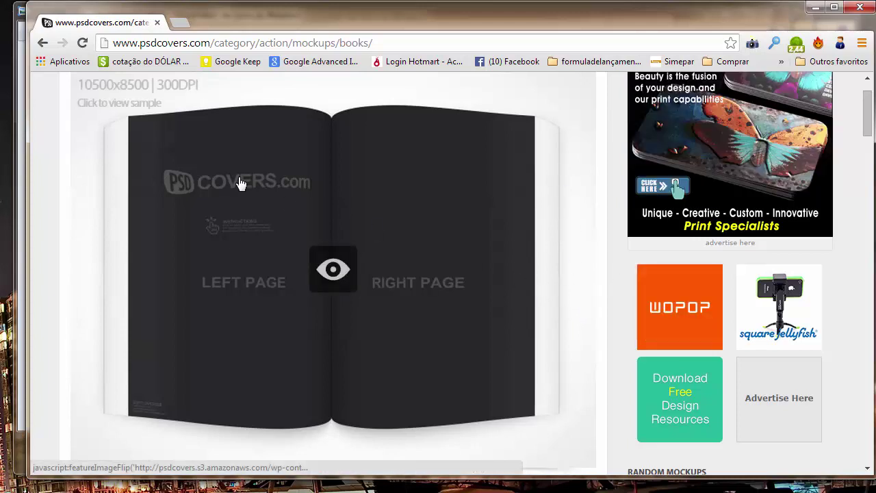
Step: Scroll down the Books listing to the SOFTCOVER017 softcover mockup
scroll(554, 291, down, 1)
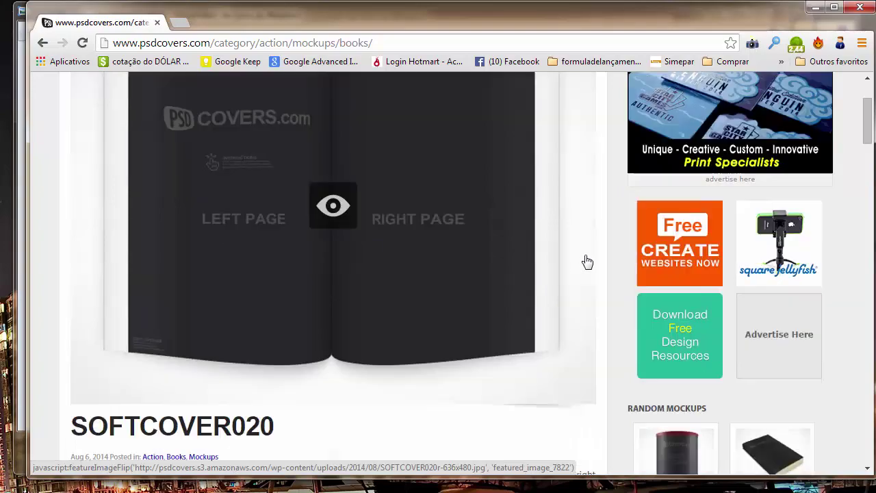
scroll(585, 261, down, 4)
scroll(585, 260, down, 2)
scroll(431, 226, down, 2)
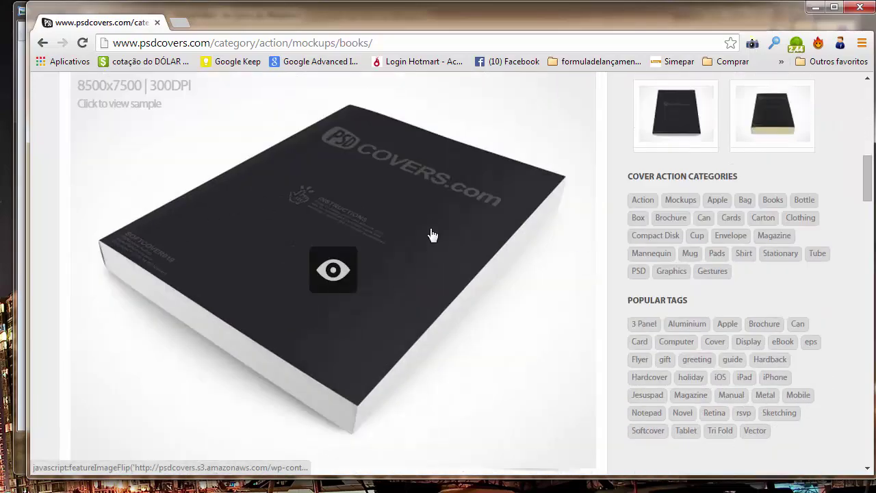
scroll(592, 318, down, 2)
scroll(582, 287, down, 4)
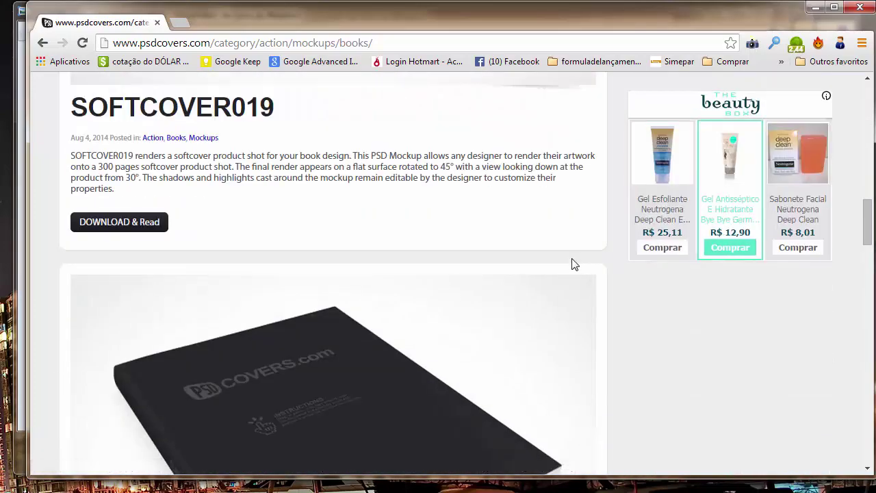
scroll(568, 264, down, 3)
scroll(564, 262, down, 4)
scroll(564, 262, down, 5)
mouse_move(564, 263)
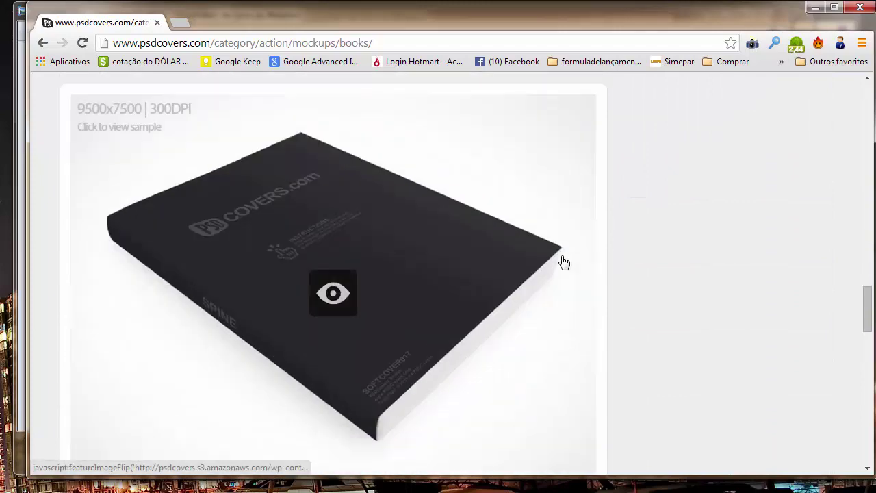
scroll(563, 262, down, 1)
scroll(564, 262, down, 1)
scroll(560, 254, down, 2)
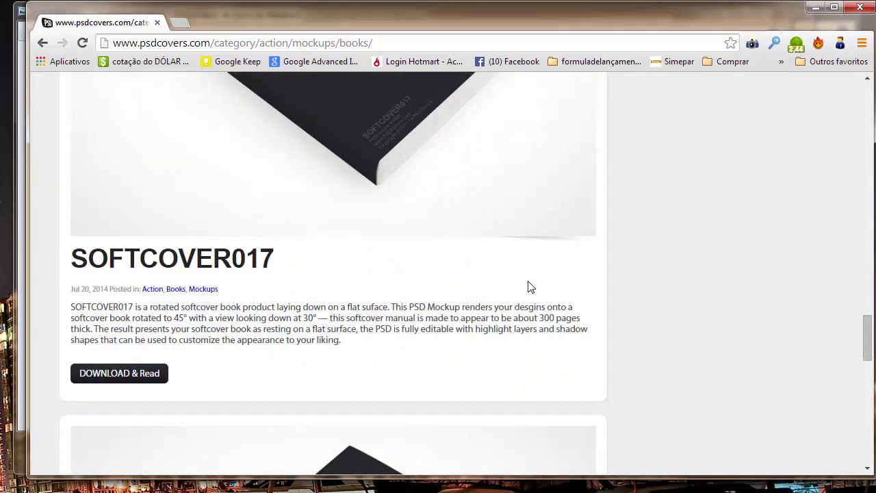
scroll(528, 282, up, 1)
scroll(479, 298, up, 3)
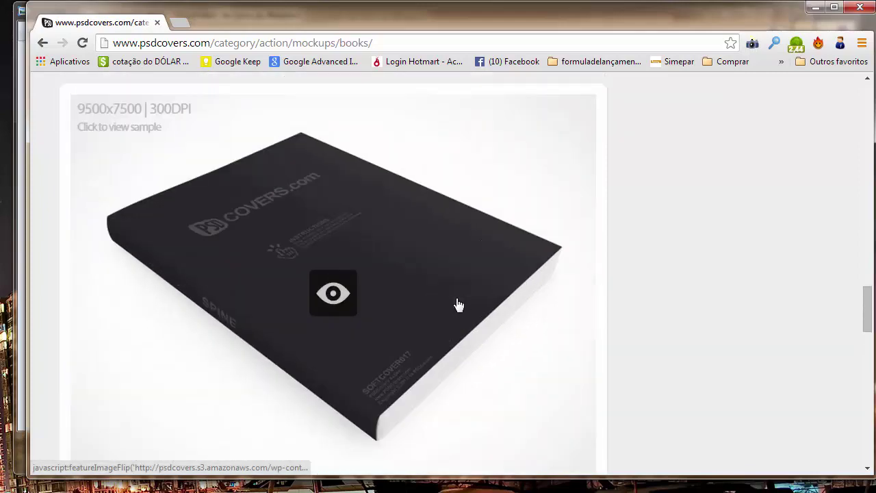
scroll(343, 284, down, 3)
Step: Open the SOFTCOVER017 mockup's own product page
click(205, 336)
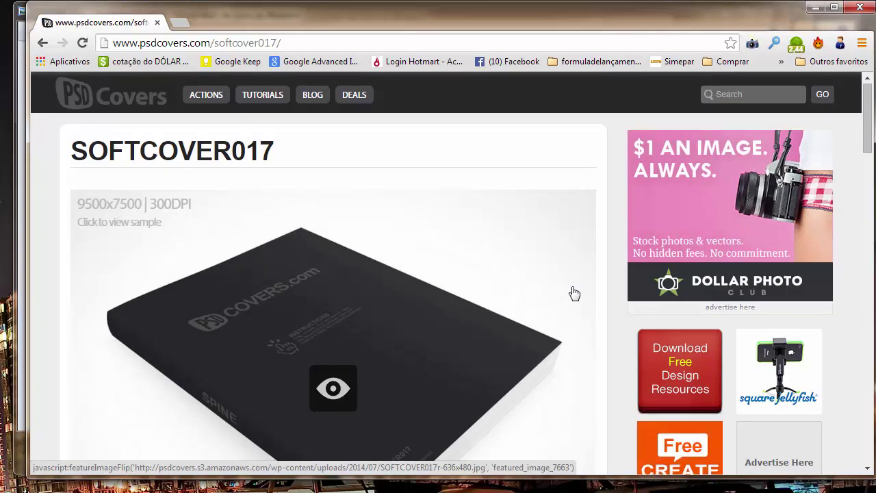
scroll(574, 293, down, 1)
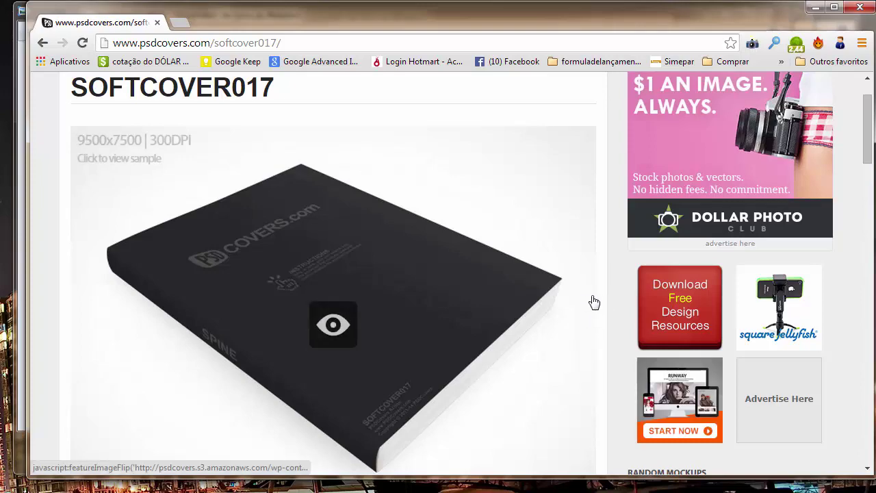
scroll(593, 299, down, 1)
scroll(589, 294, down, 1)
Step: Read through the About This PSD Mock-Up and Specs And Samples sections
scroll(587, 291, up, 1)
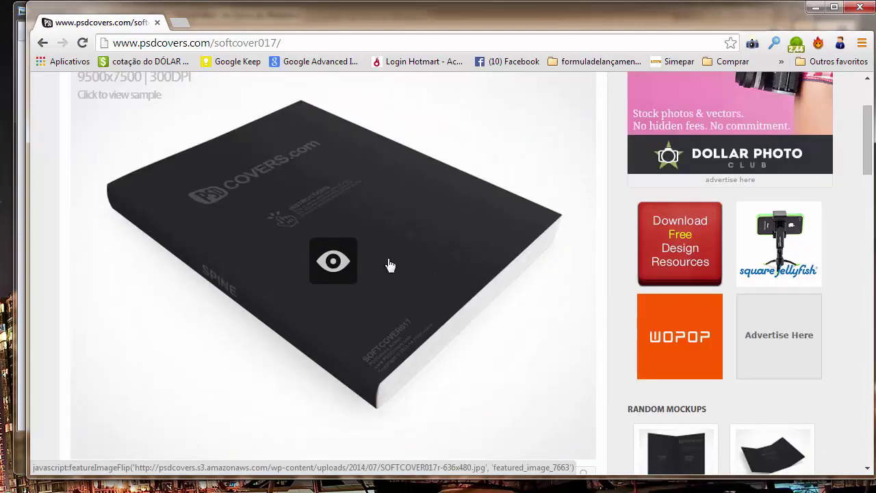
scroll(559, 200, down, 2)
scroll(548, 202, up, 2)
scroll(534, 202, up, 2)
scroll(534, 202, down, 5)
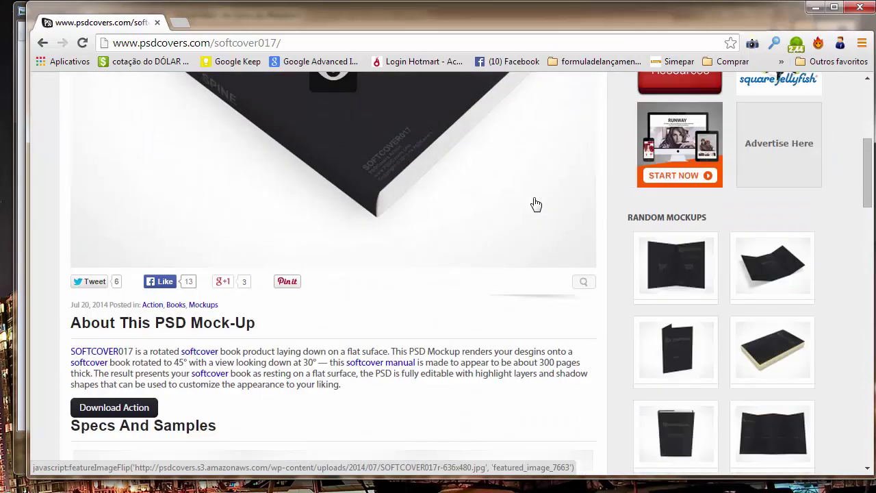
scroll(536, 204, down, 1)
scroll(536, 204, down, 1)
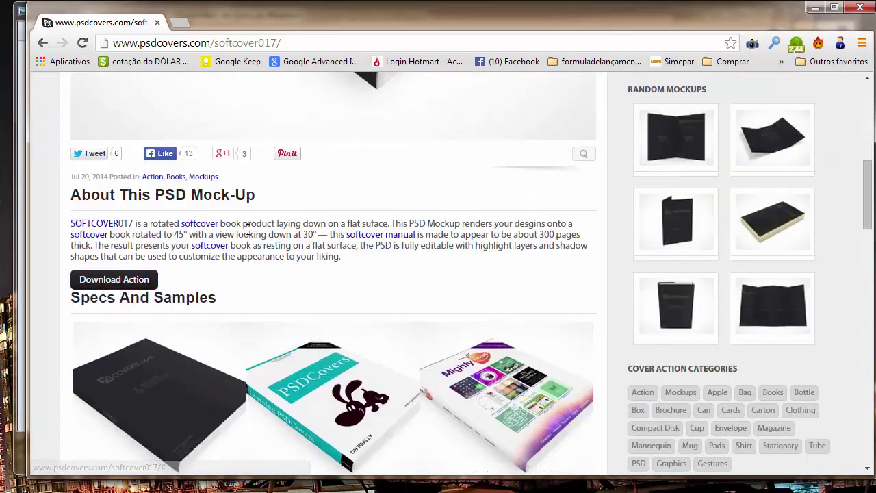
scroll(187, 193, down, 1)
scroll(186, 193, down, 2)
scroll(174, 182, down, 1)
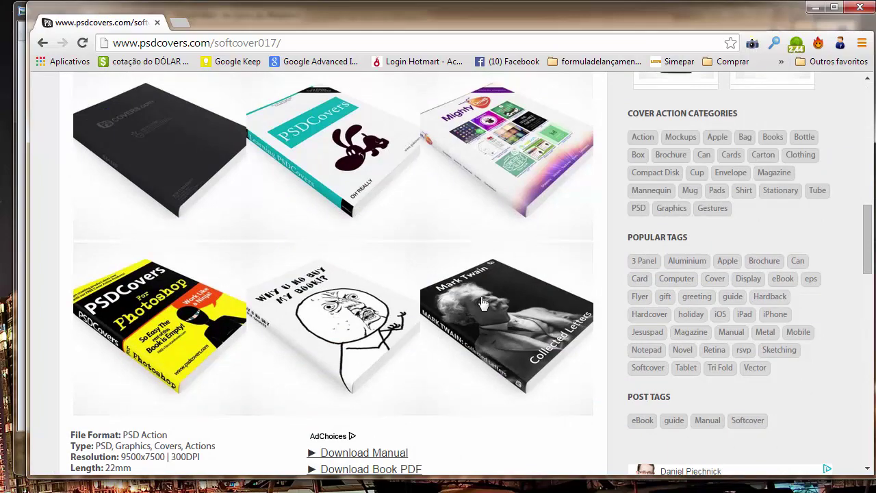
scroll(368, 188, down, 2)
scroll(367, 188, down, 1)
scroll(469, 190, up, 3)
scroll(469, 189, up, 1)
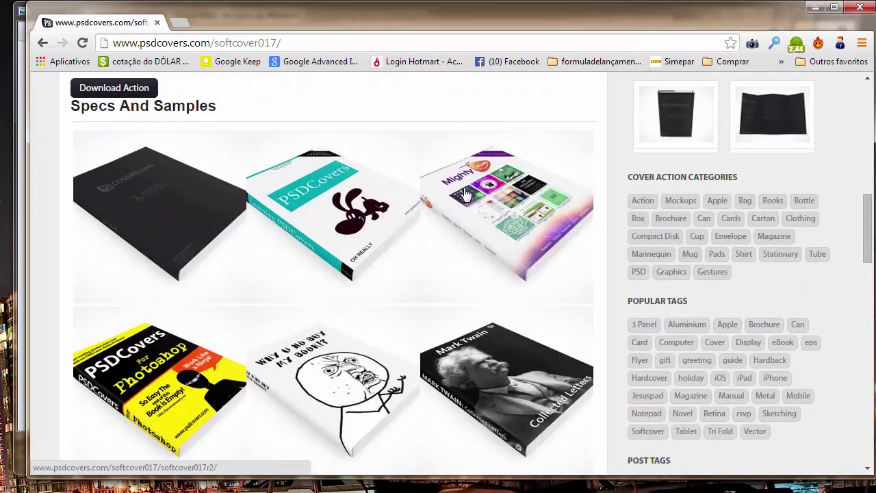
scroll(458, 195, up, 2)
Step: Download the SOFTCOVER017 action, close the thank-you dialog, and bring up the mockup folder
click(115, 217)
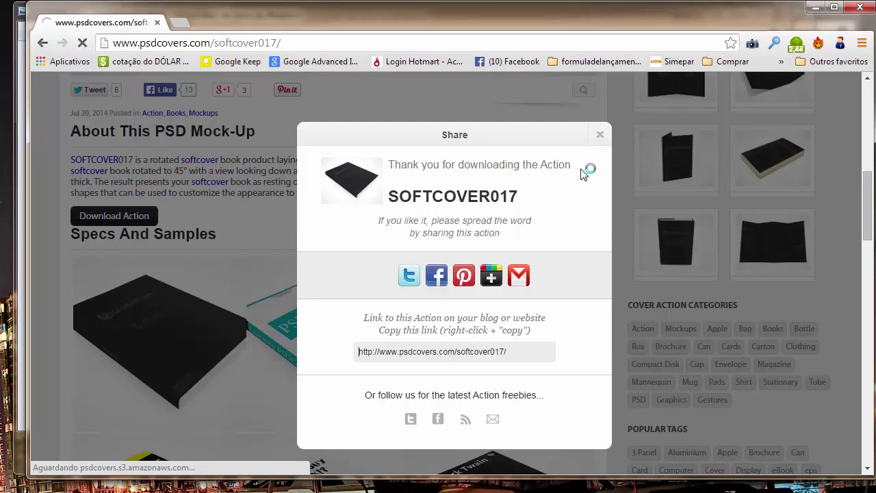
click(600, 134)
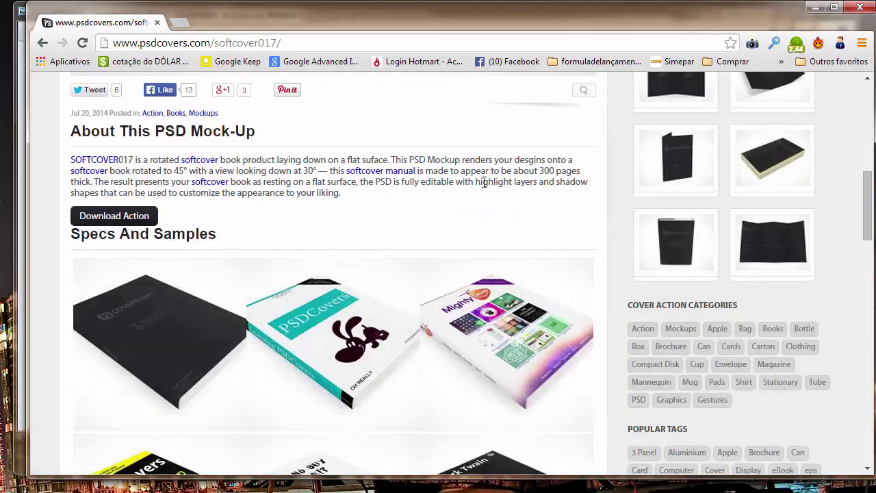
click(301, 490)
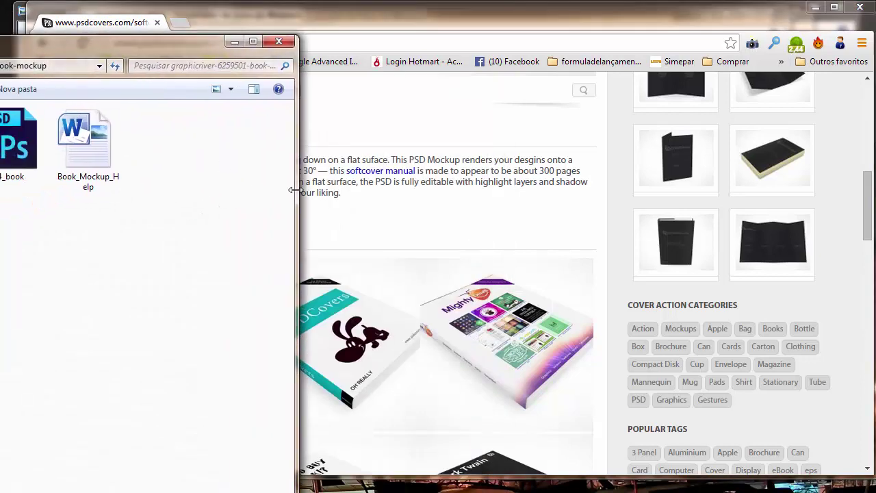
Step: Arrange the Explorer windows so the covers folder sits centred and resized
drag(296, 190, 28, 205)
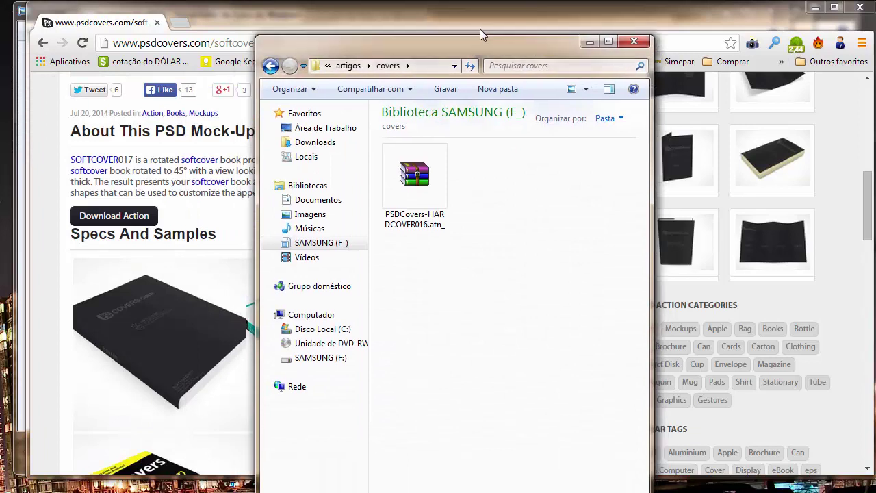
drag(13, 10, 452, 29)
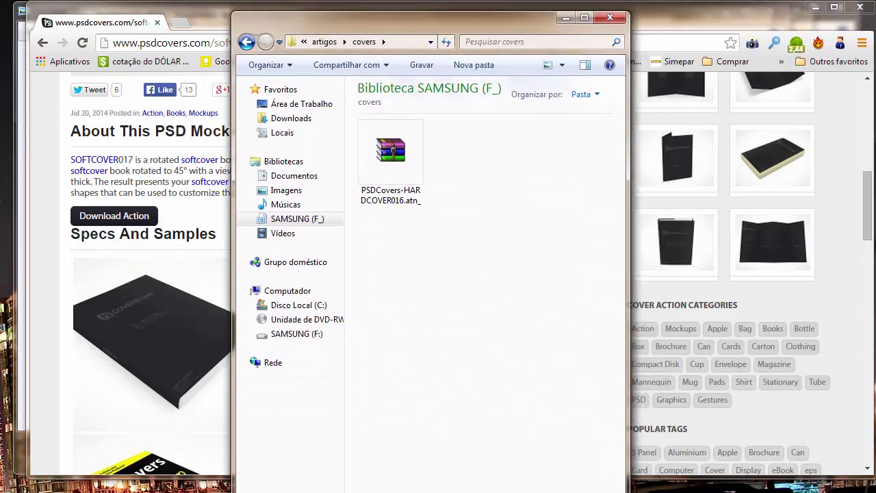
drag(410, 490, 409, 371)
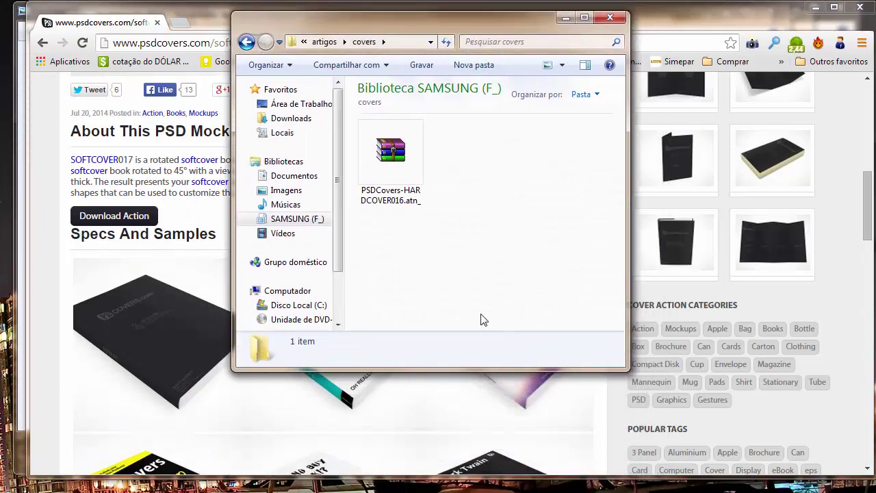
drag(626, 250, 669, 250)
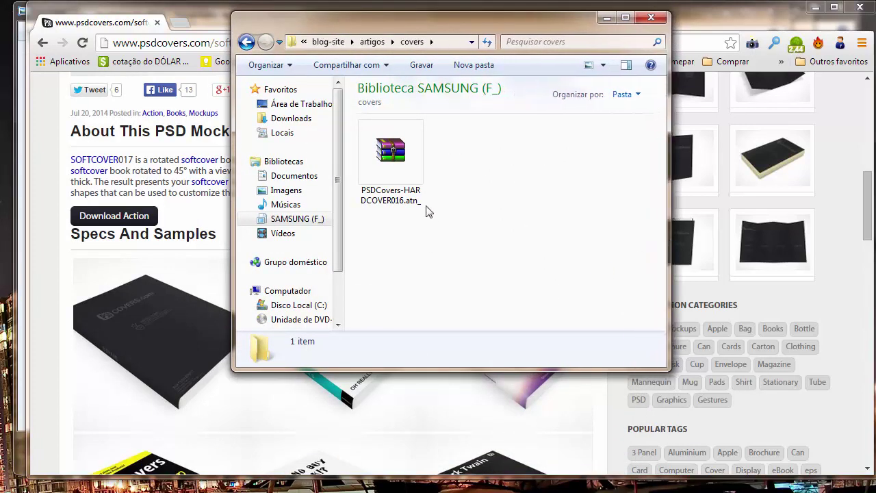
Step: Open the PSDCovers-HARDCOVER016.atn_ archive from the covers folder in WinRAR
click(395, 174)
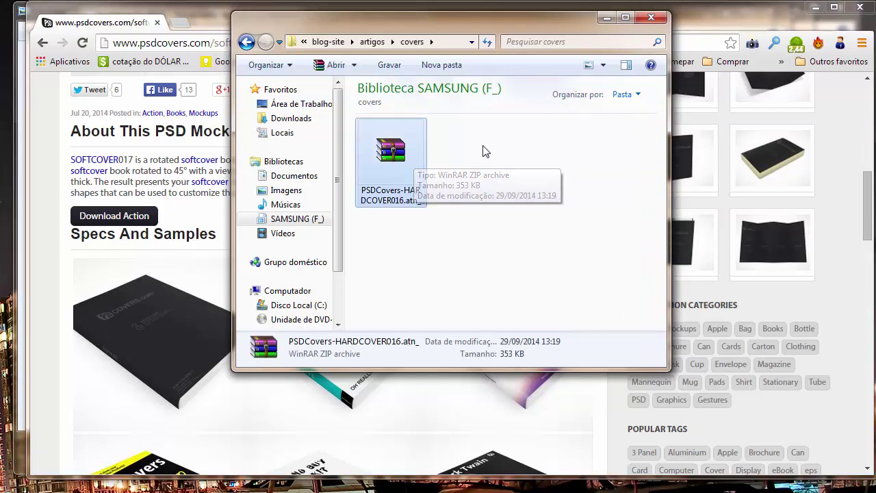
click(433, 156)
click(385, 148)
click(438, 160)
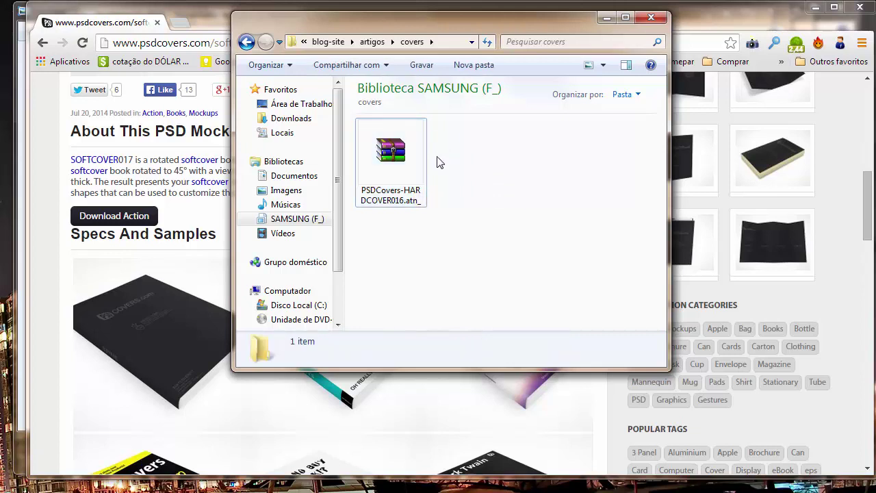
click(391, 154)
double_click(410, 169)
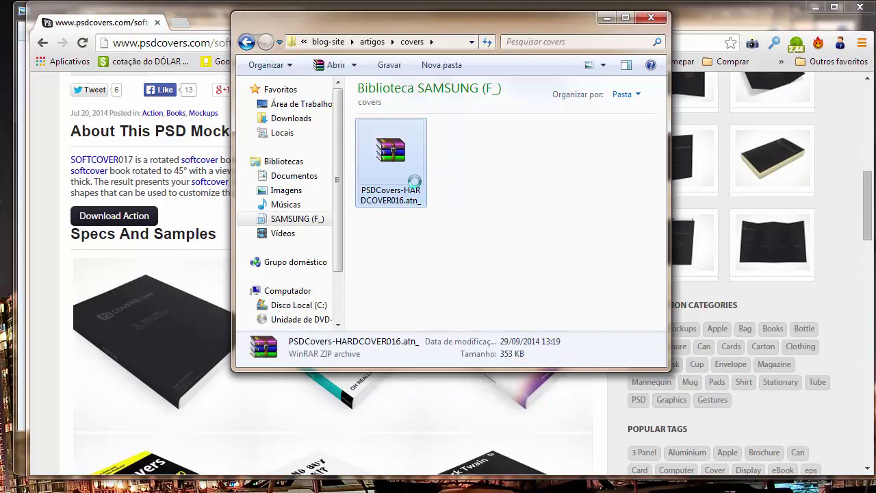
right_click(419, 156)
click(387, 146)
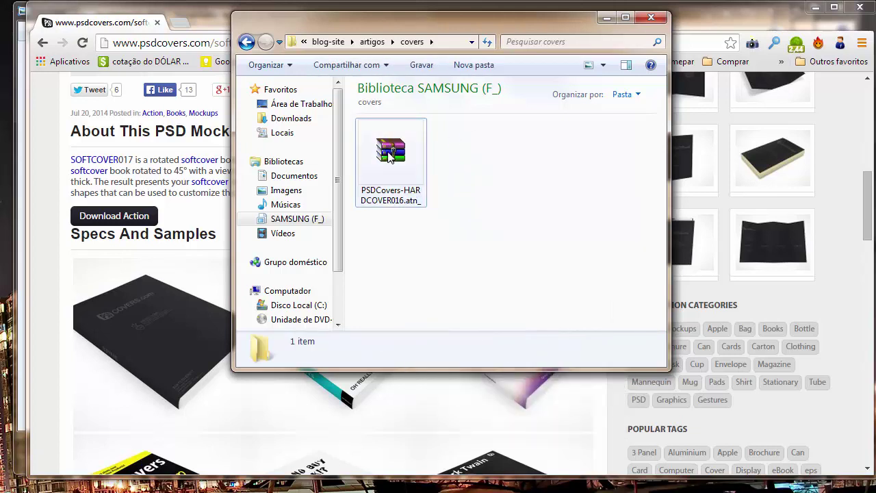
click(401, 160)
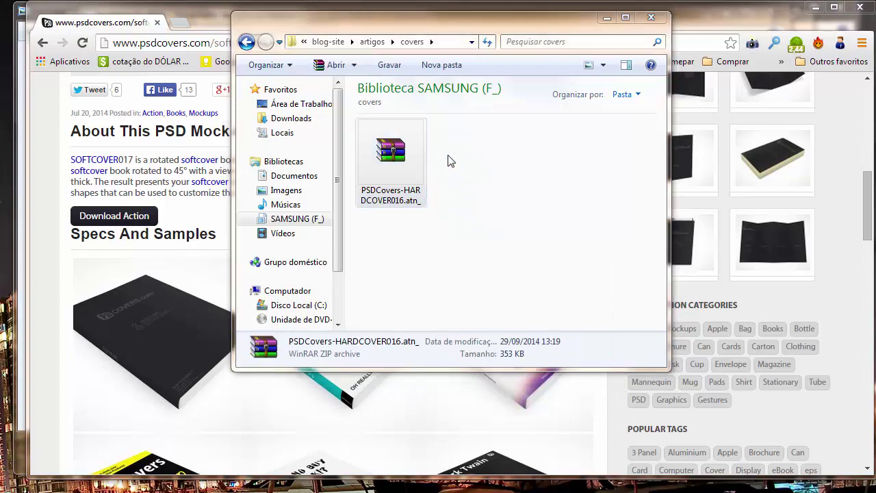
Step: Dismiss WinRAR's licence reminder and load PSDCovers - HARDCOVER016.atn from the archive
drag(419, 46, 435, 32)
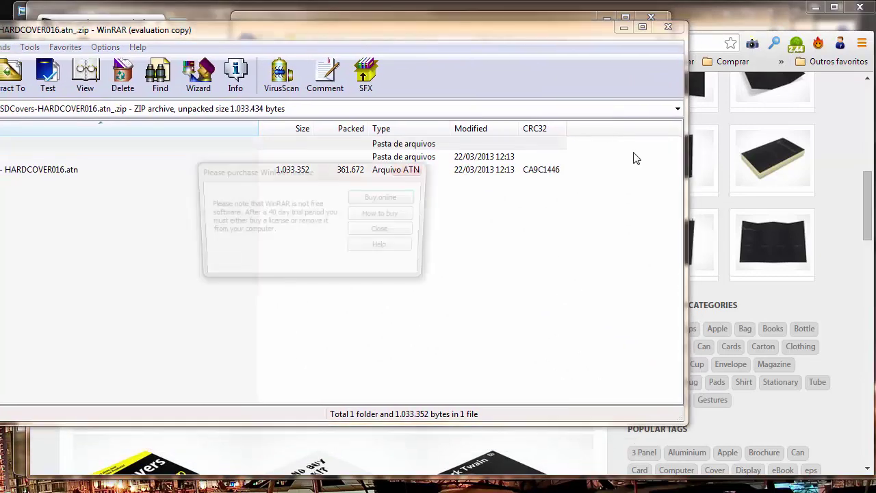
click(380, 231)
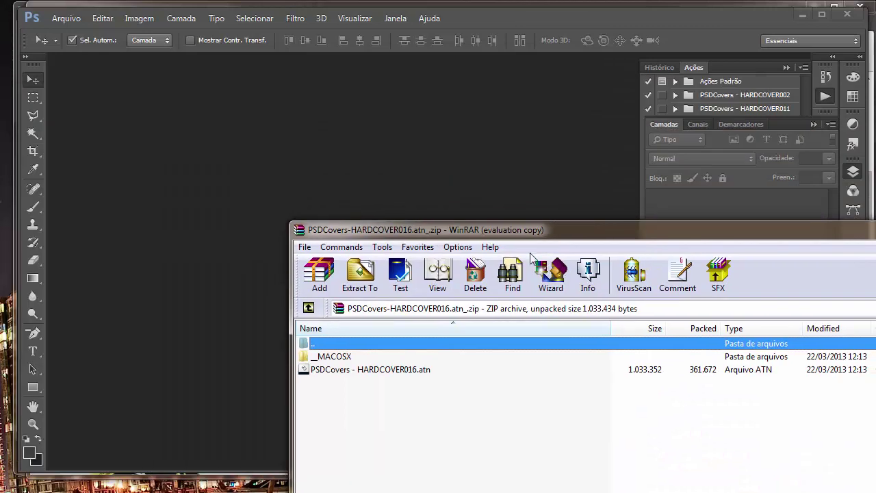
click(313, 373)
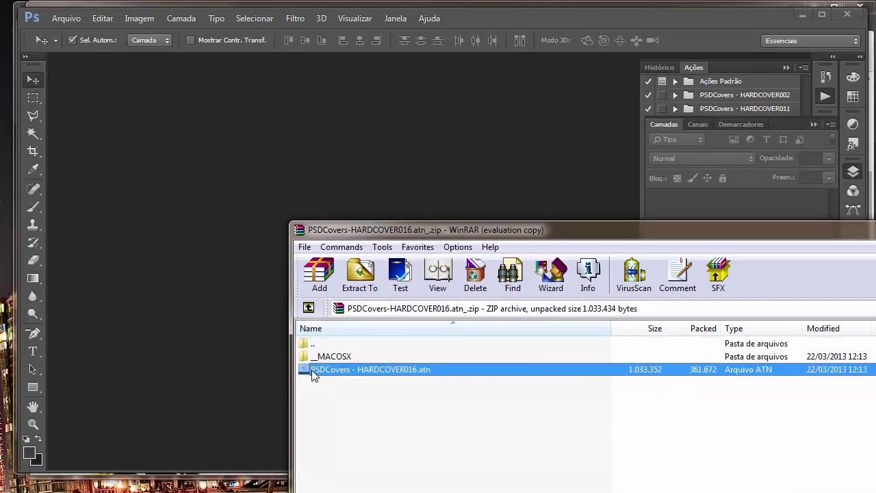
double_click(422, 378)
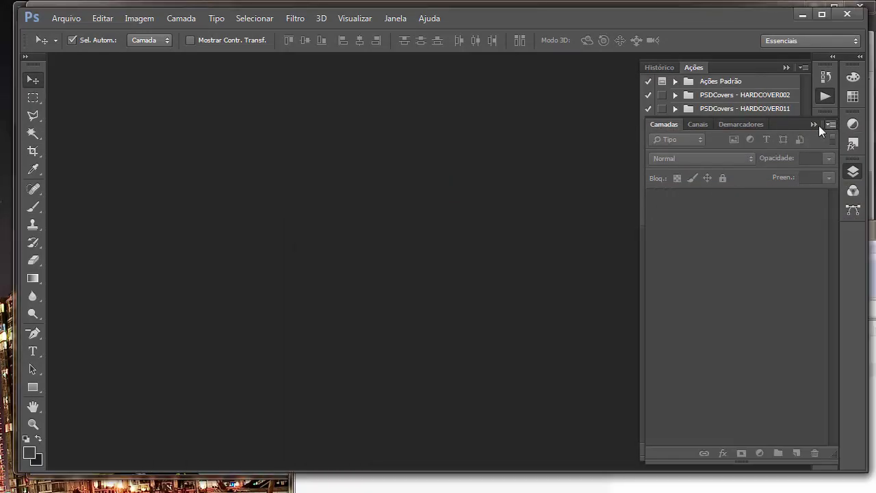
Step: Check the Actions list, then drag the action file from WinRAR onto Photoshop
click(814, 125)
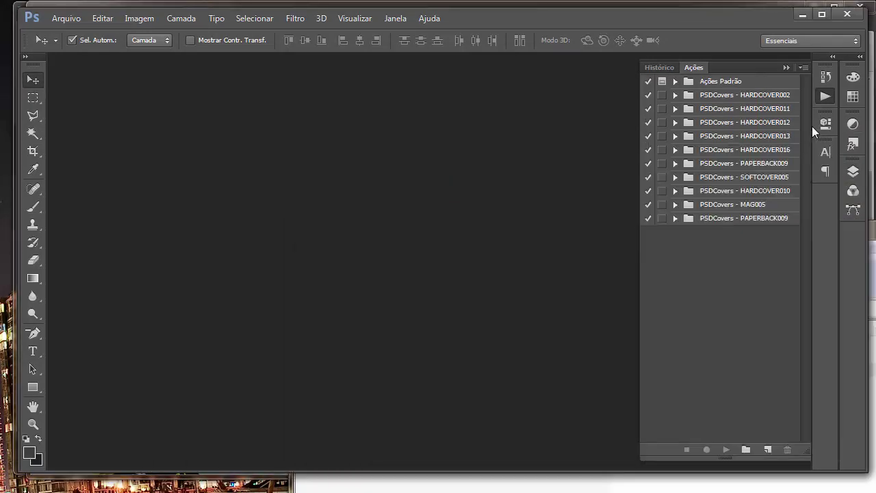
click(760, 150)
key(alt+Tab)
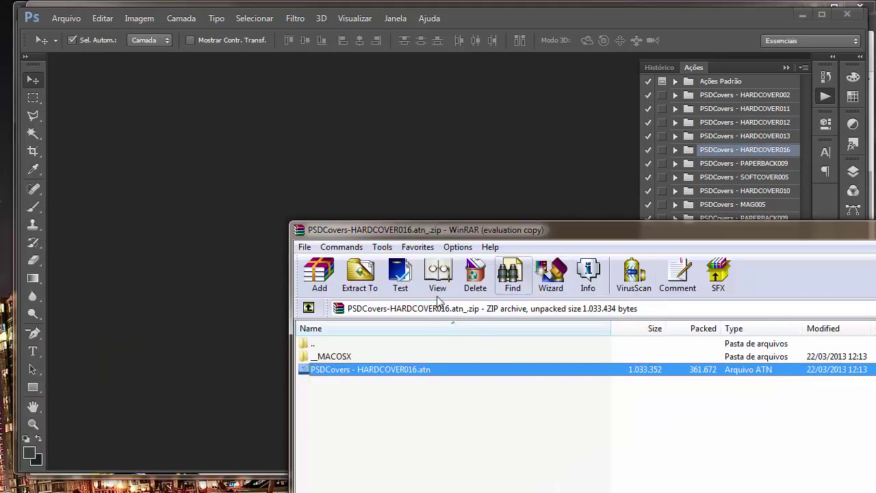
drag(372, 229, 364, 274)
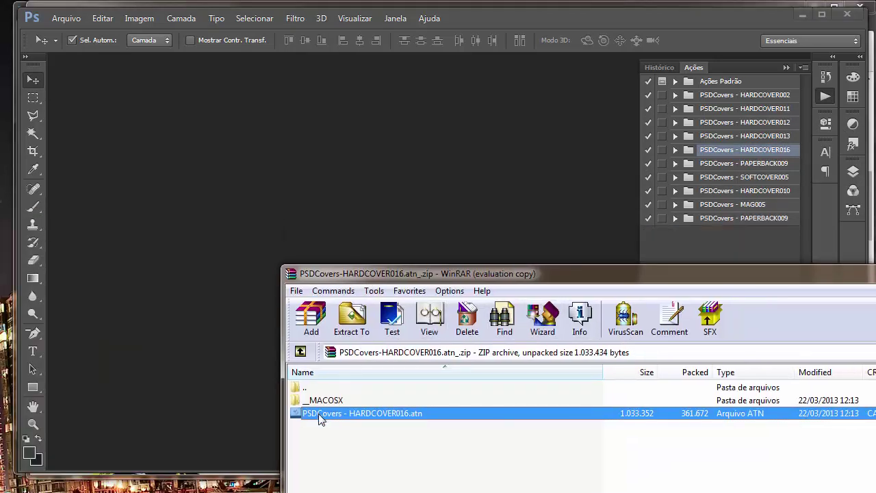
drag(318, 414, 362, 175)
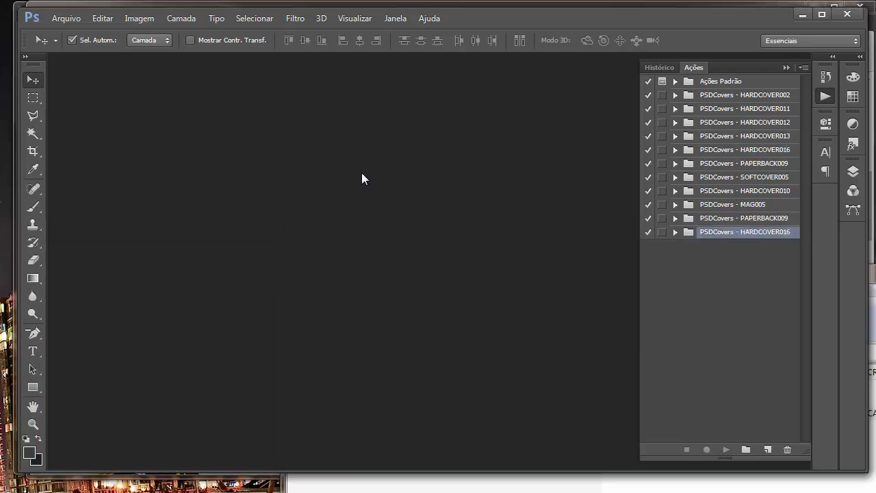
click(742, 281)
click(786, 68)
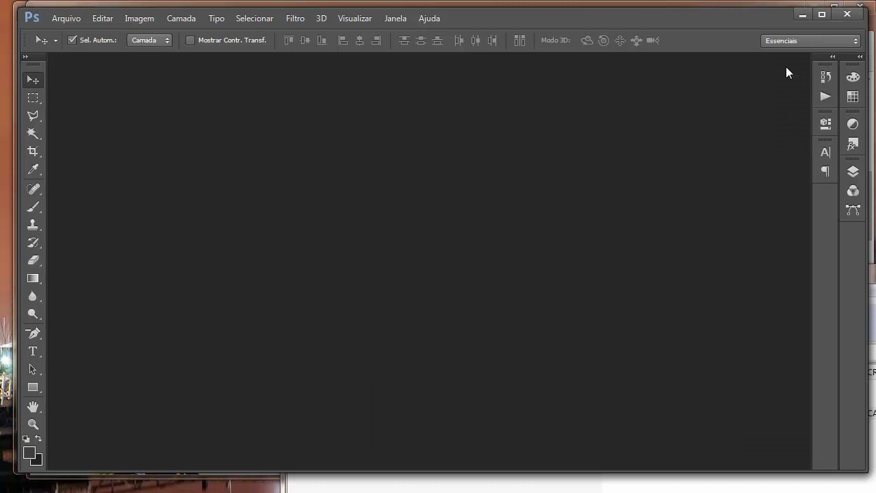
click(821, 99)
click(821, 99)
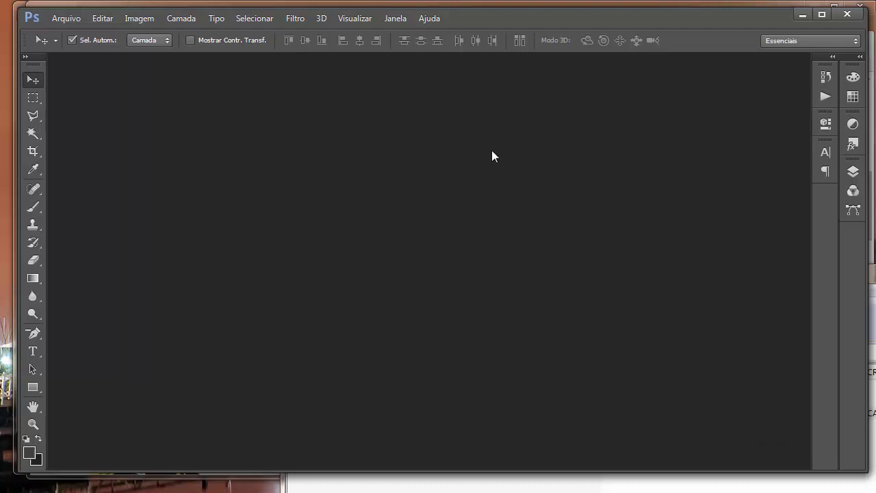
click(359, 19)
click(395, 19)
click(395, 18)
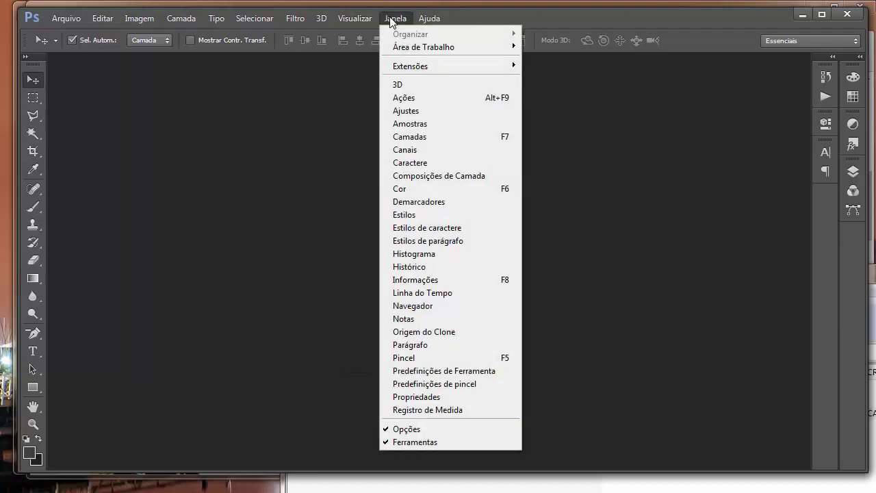
click(406, 100)
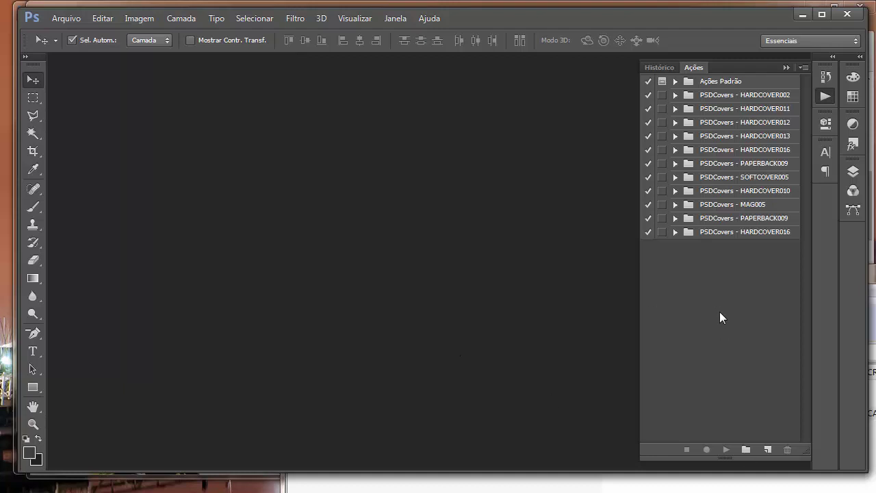
Step: Expand the HARDCOVER012 action set and play STEP 1 ••• Prepare Template
drag(710, 124, 697, 197)
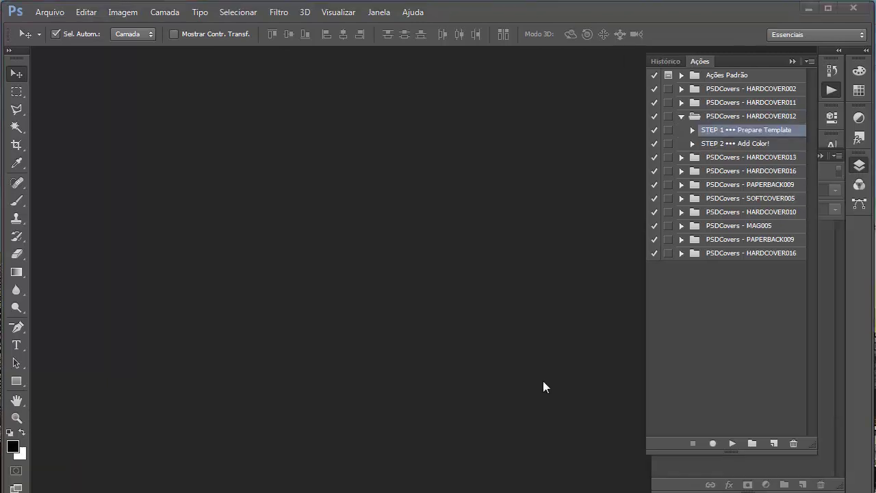
click(723, 144)
click(721, 131)
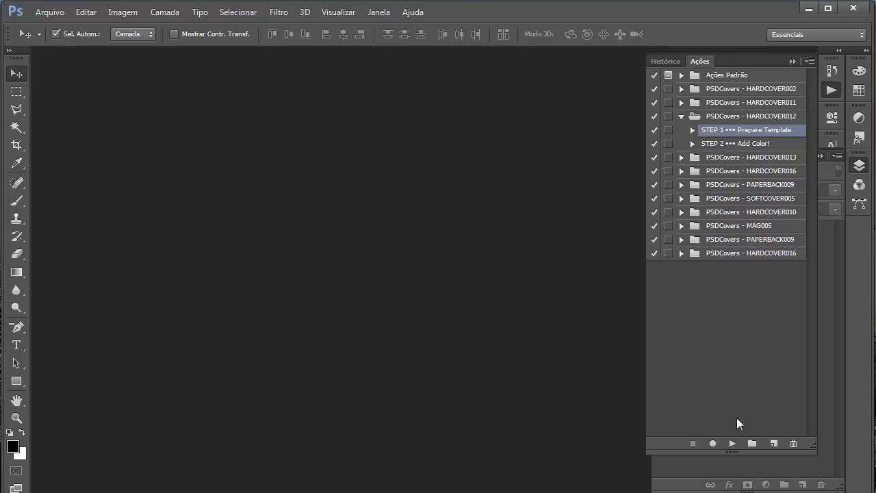
click(732, 444)
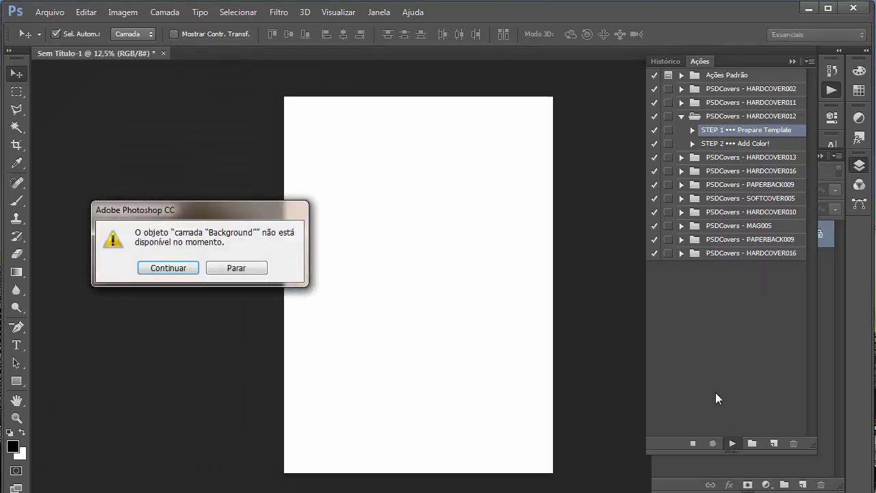
Step: Continue past the missing Background warning and watch the layers build in the Layers panel
click(171, 269)
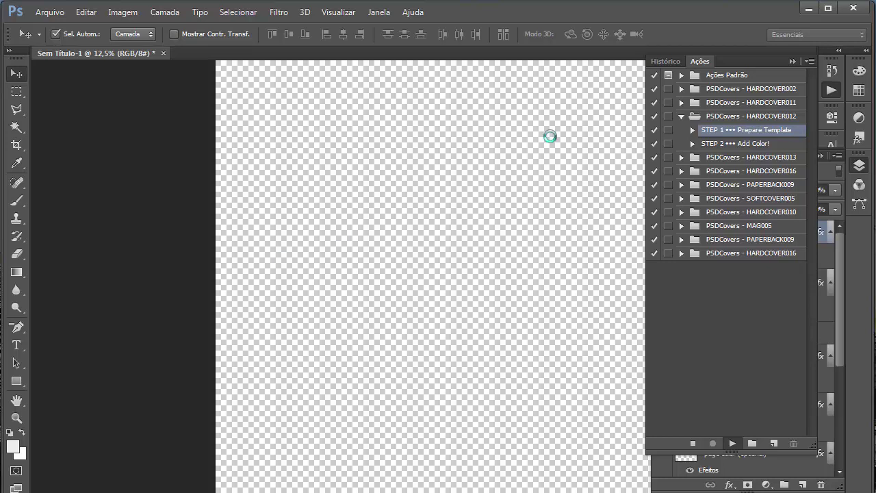
click(792, 61)
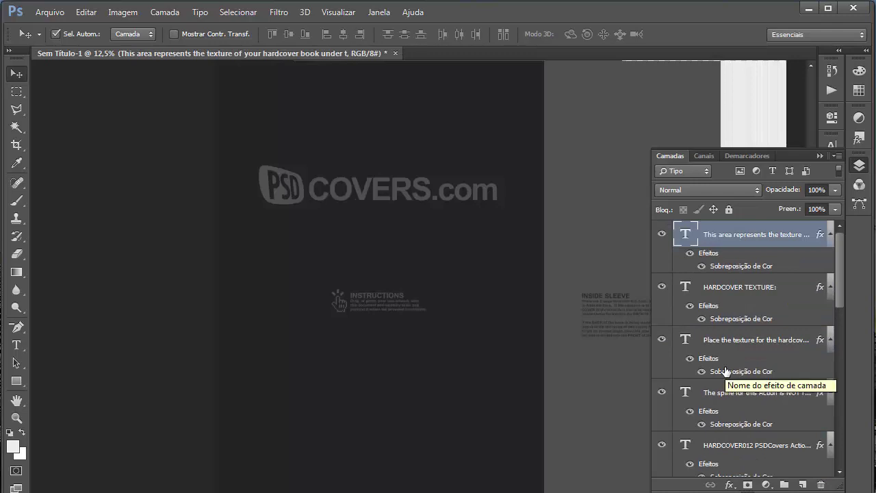
Step: Collapse the Layers panel and pan across the hardcover template
click(817, 153)
drag(475, 192, 377, 219)
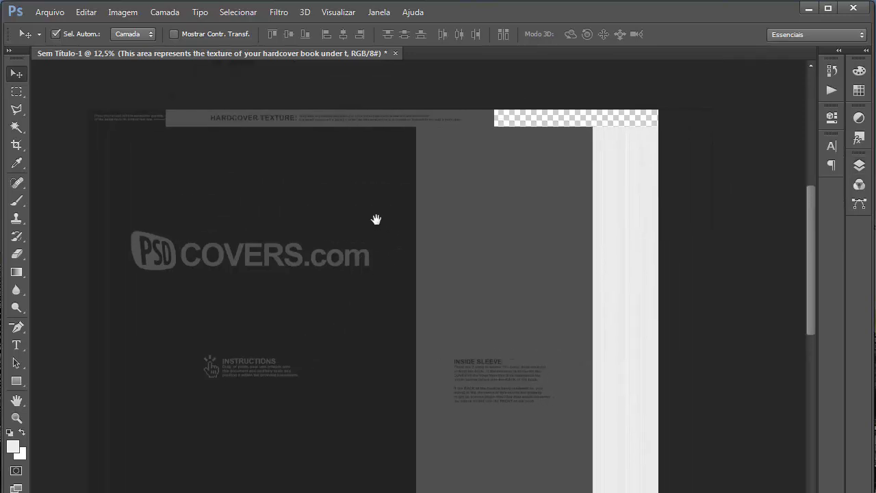
scroll(411, 274, down, 4)
scroll(413, 254, up, 3)
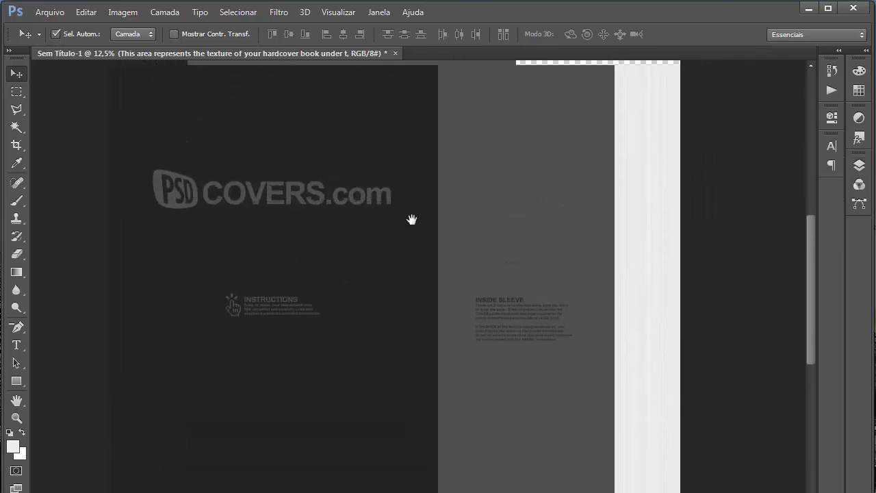
scroll(412, 222, up, 3)
scroll(417, 192, down, 1)
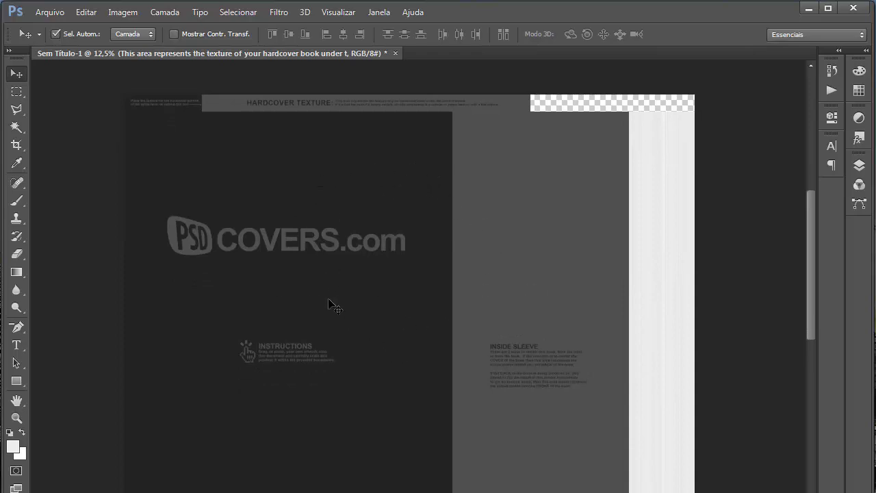
Step: Zoom in to read the INSIDE SLEEVE instructions, then zoom back out
click(276, 355)
click(530, 376)
scroll(531, 376, up, 1)
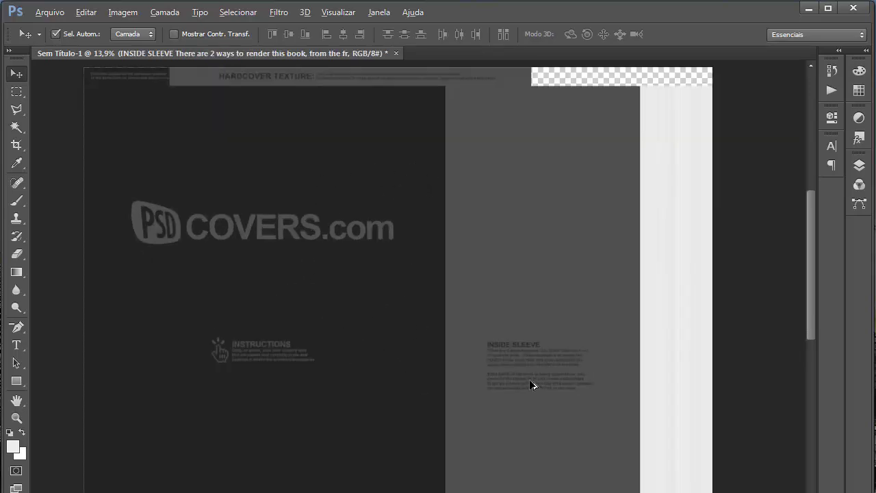
scroll(532, 386, up, 2)
scroll(534, 387, up, 2)
scroll(540, 389, up, 2)
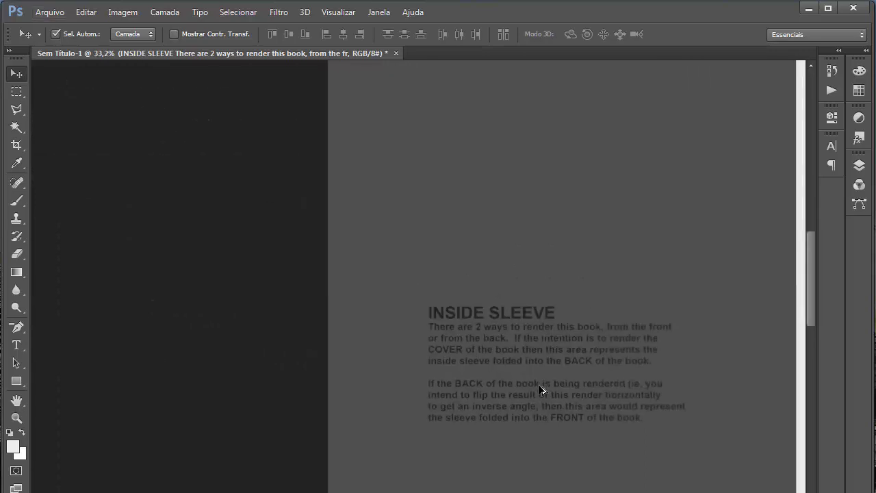
scroll(541, 390, up, 1)
mouse_move(352, 272)
mouse_down()
mouse_move(457, 355)
mouse_move(363, 274)
mouse_move(342, 178)
mouse_move(431, 272)
mouse_move(422, 261)
mouse_up()
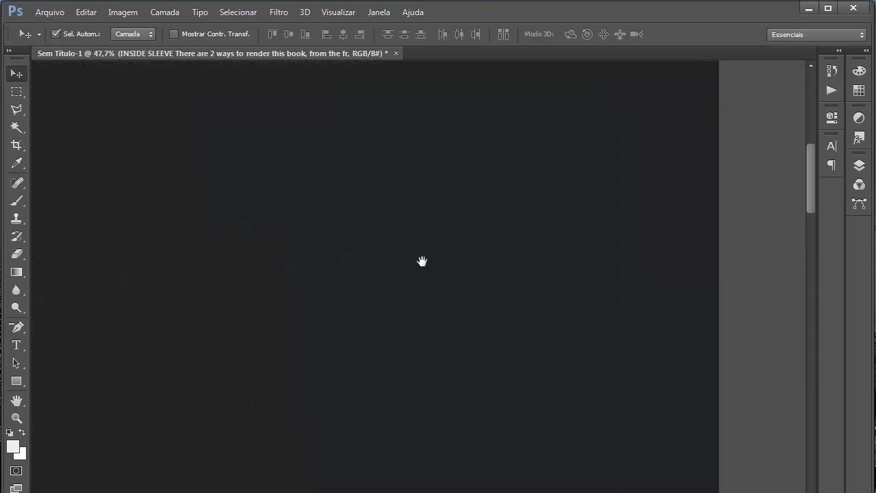
scroll(422, 261, up, 3)
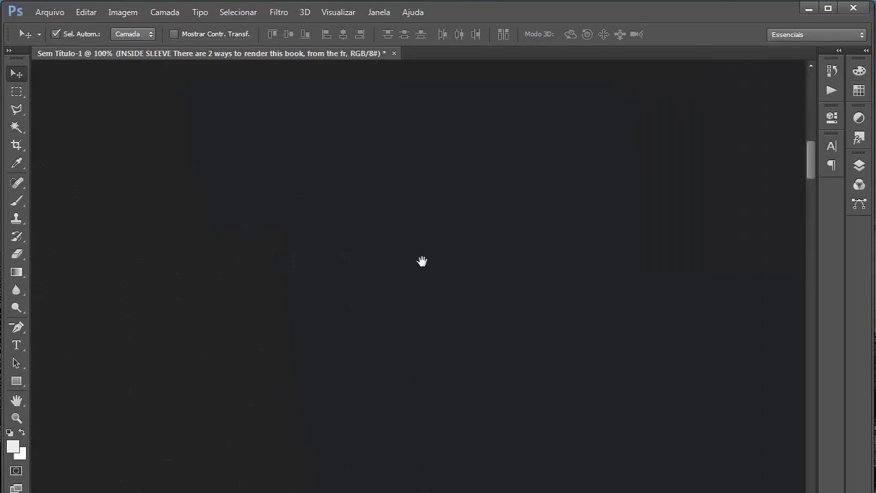
scroll(421, 261, down, 5)
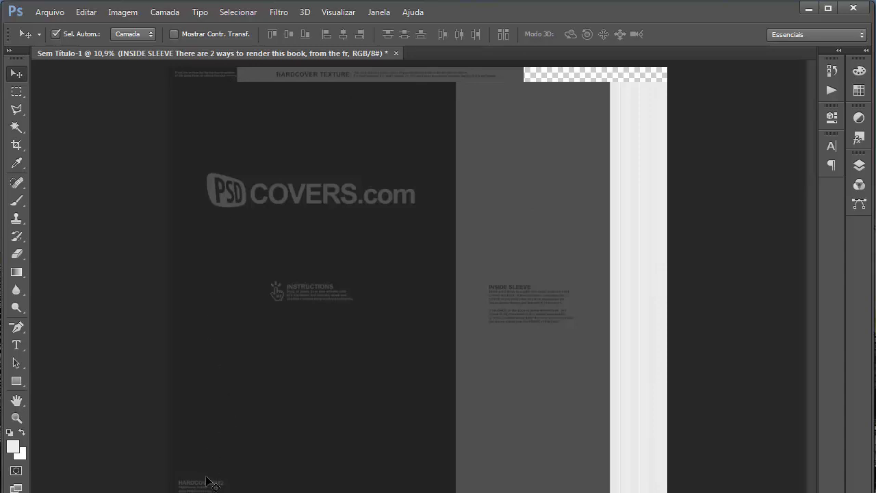
Step: Delete the INSTRUCTIONS block, MOTO icon and PSD COVERS.com logo, undoing an accidental Background deletion
click(286, 417)
click(297, 305)
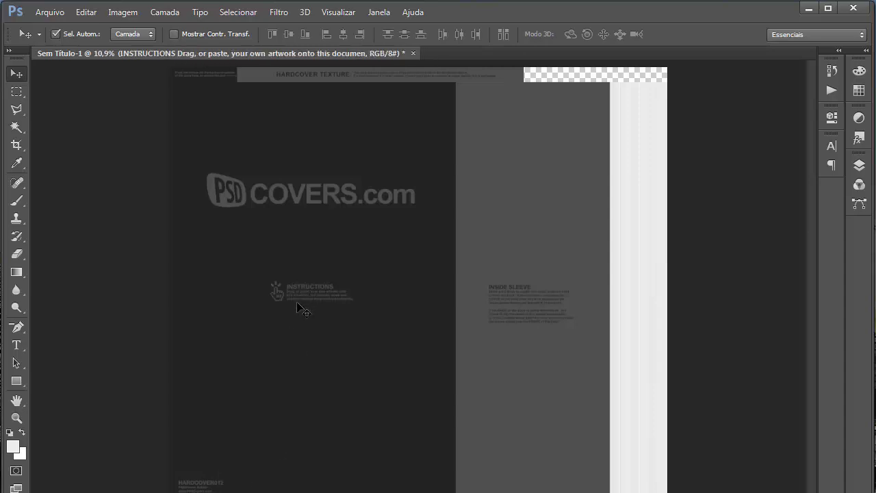
click(277, 293)
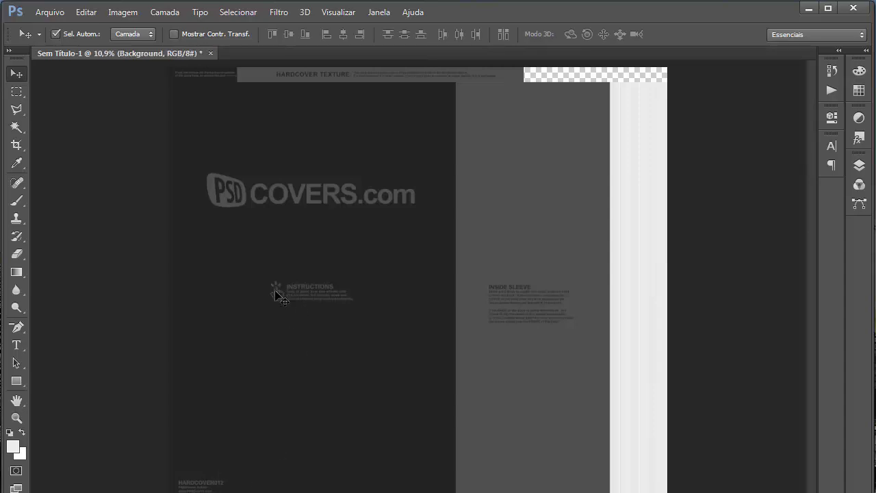
key(Delete)
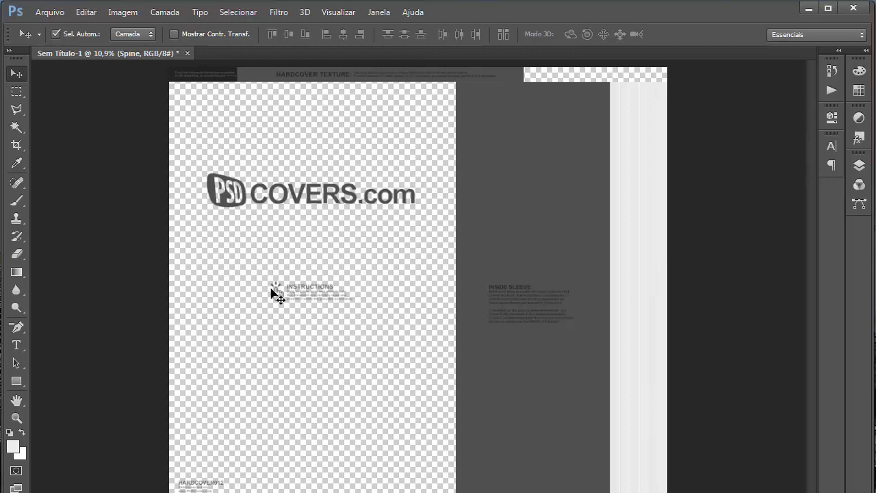
key(ctrl+z)
click(275, 291)
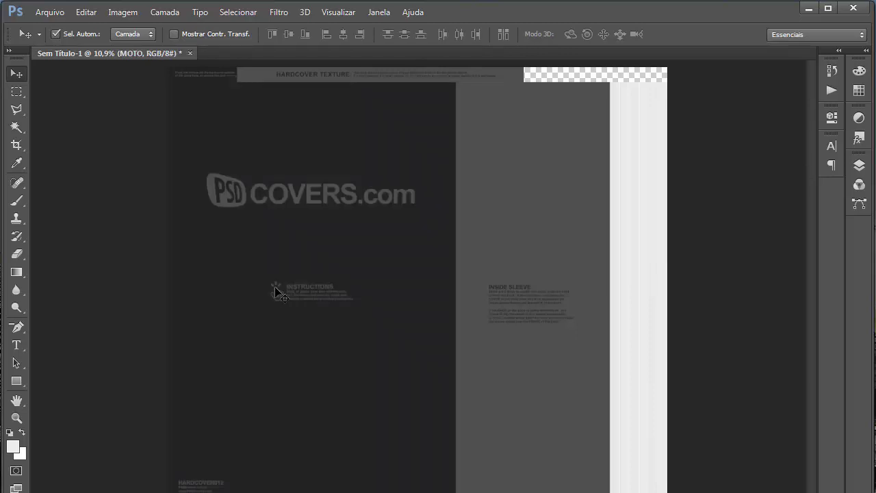
key(Delete)
click(301, 294)
key(Delete)
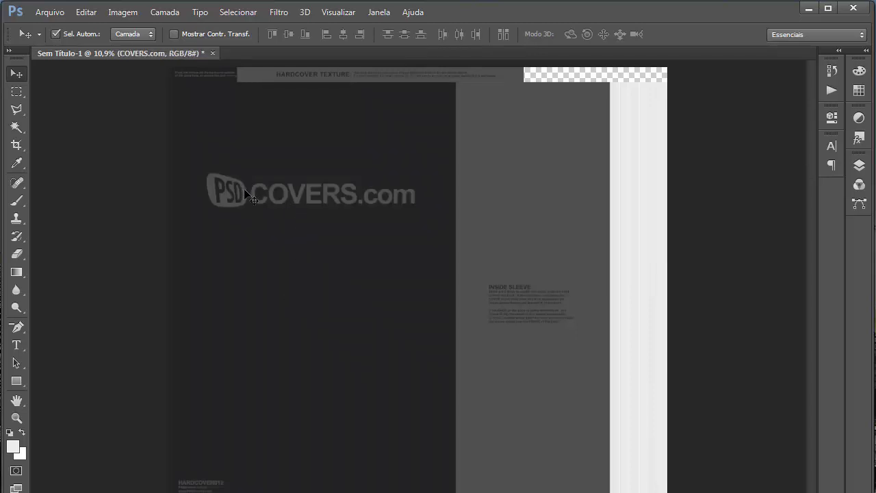
key(Delete)
Step: Delete the HARDCOVER TEXTURE label, the top-bar texts and the INSIDE SLEEVE text
click(327, 77)
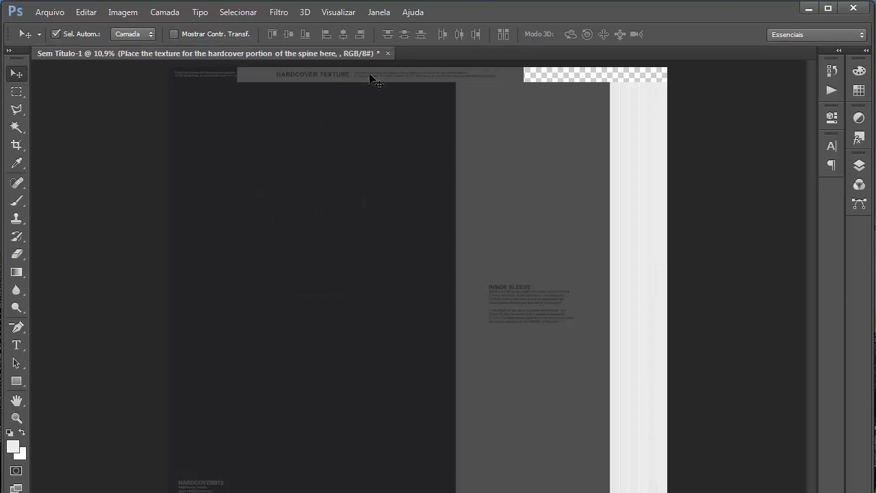
key(Delete)
click(240, 75)
key(Delete)
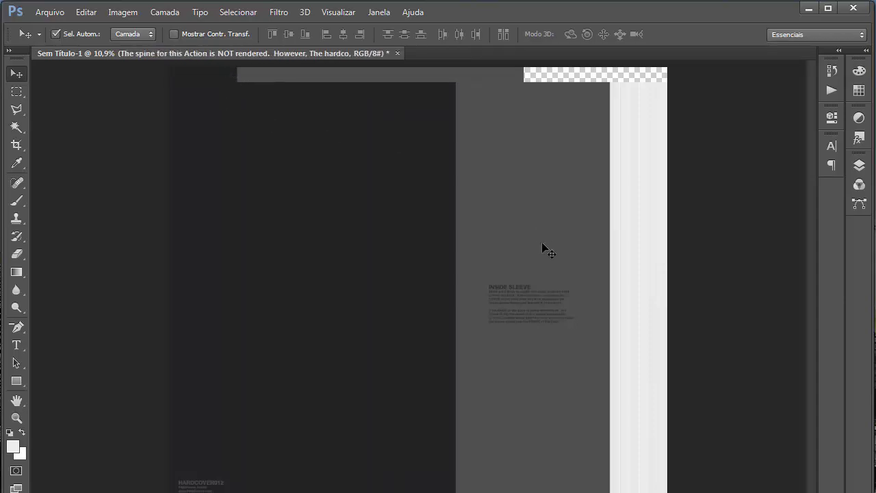
click(514, 304)
key(Delete)
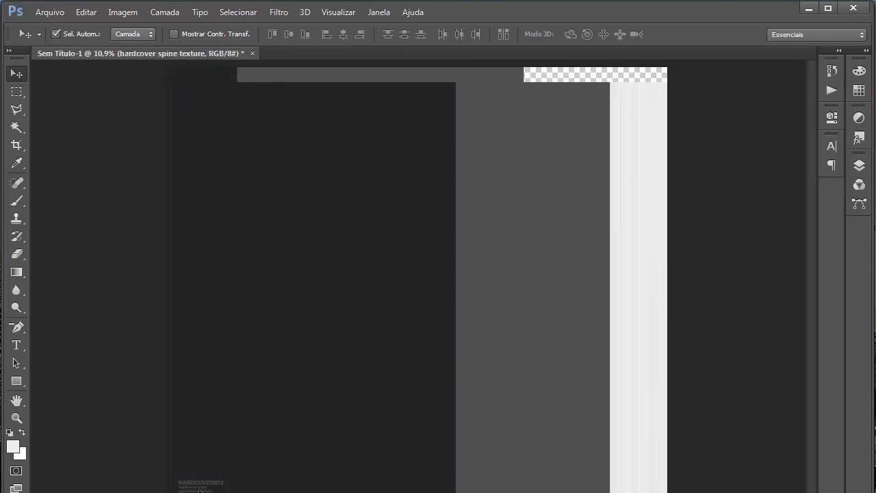
click(200, 490)
key(t)
click(192, 486)
key(ctrl+a)
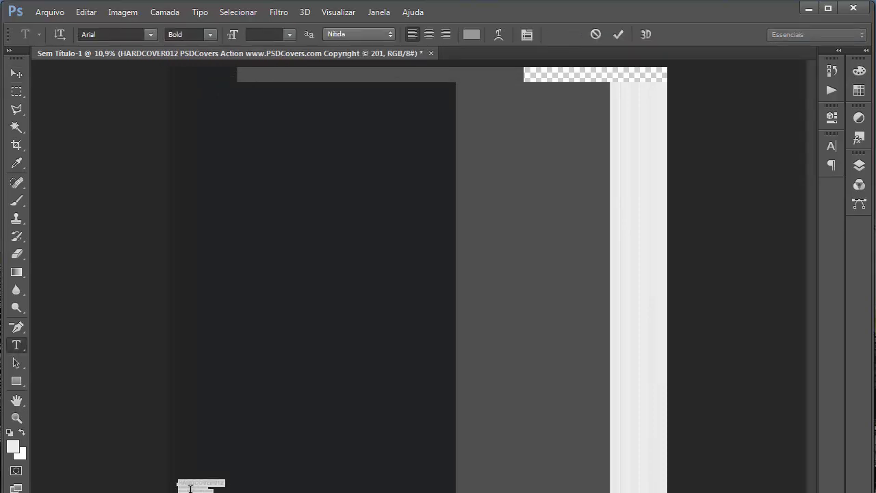
text(TITULO DO LIVRO)
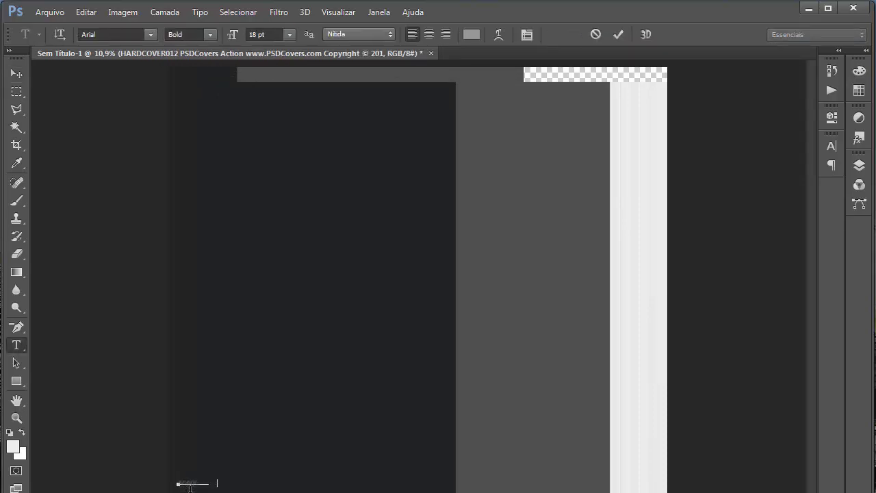
key(Left)
key(Return)
text(NOME DO AUTOR AQUI)
text(.br)
key(ctrl+a)
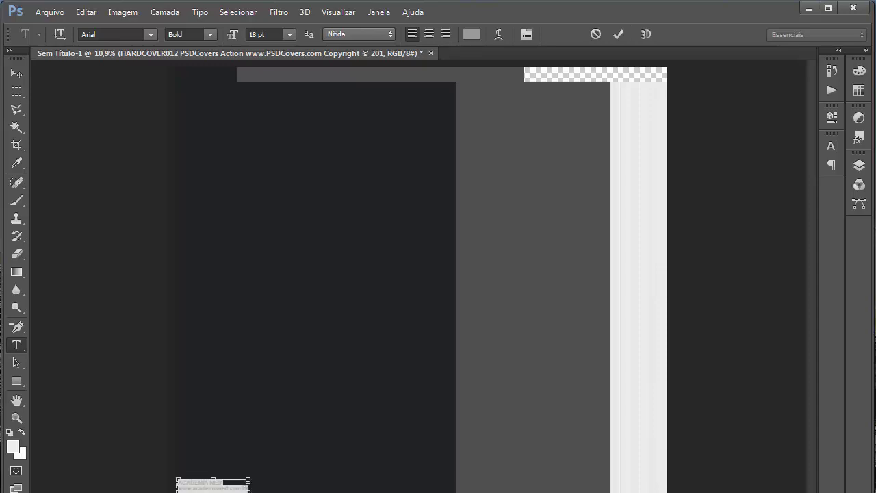
Step: Commit the spine text and set its colour to white (ffffff)
click(859, 165)
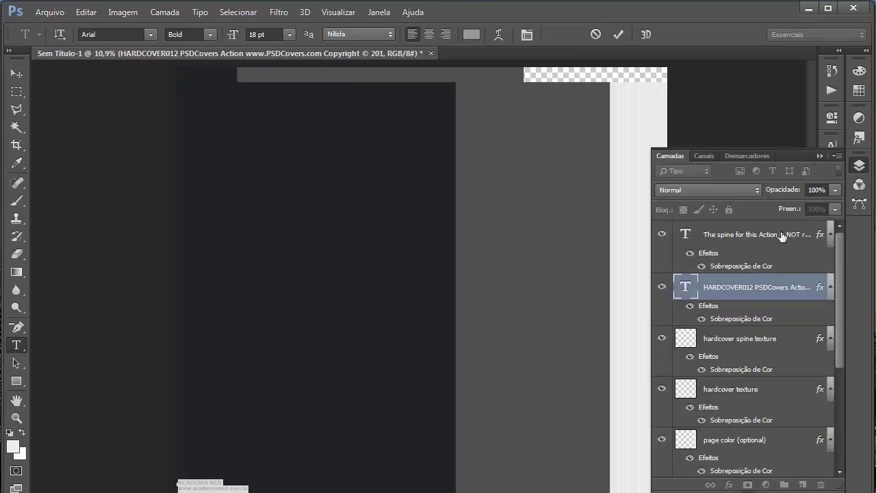
click(683, 288)
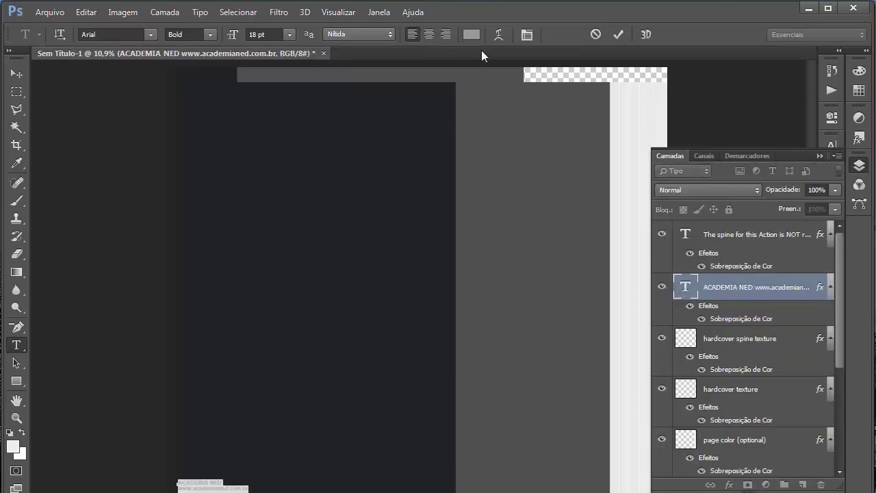
click(471, 34)
text(ffffff)
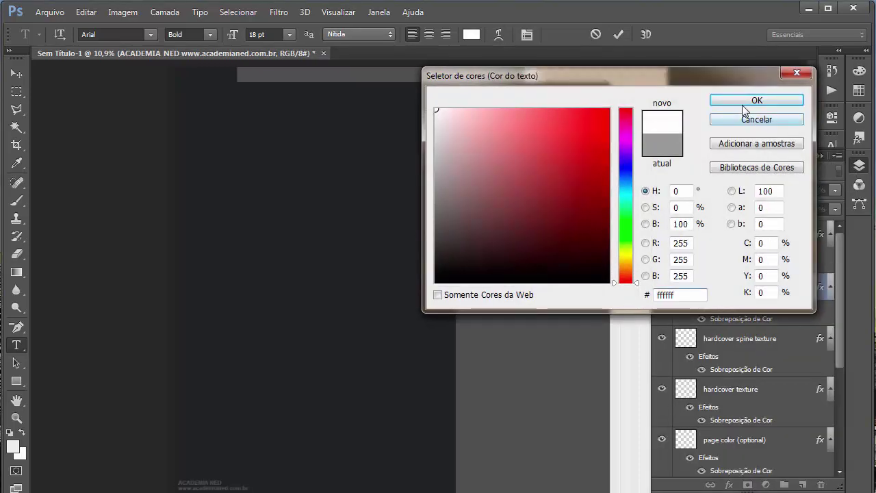
click(743, 103)
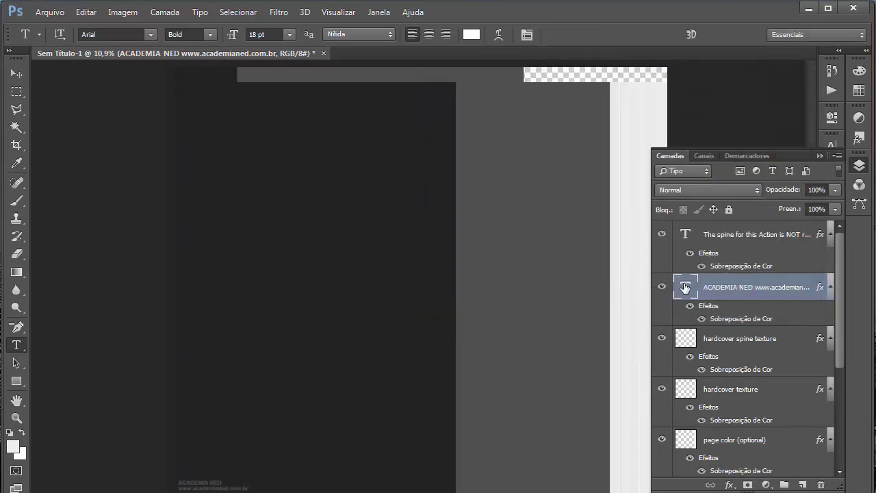
Step: Recolour the ACADEMIA NED credit's Sobreposição de Cor overlay to white
double_click(720, 319)
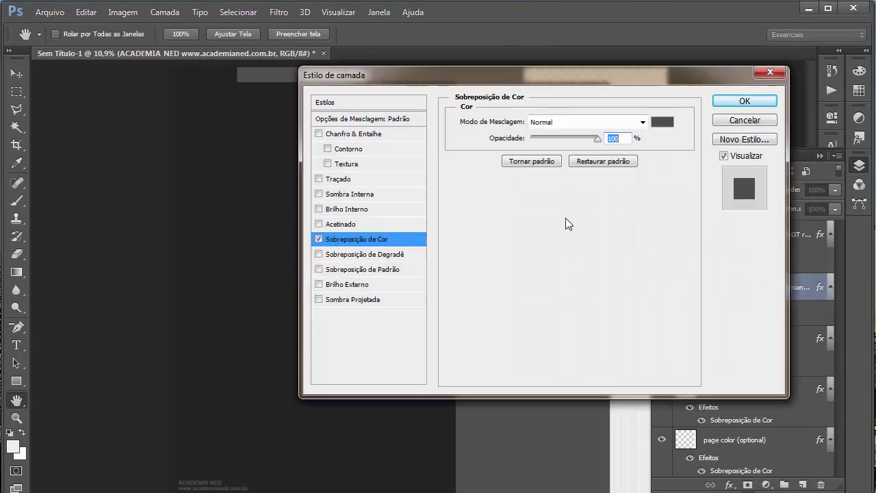
click(662, 121)
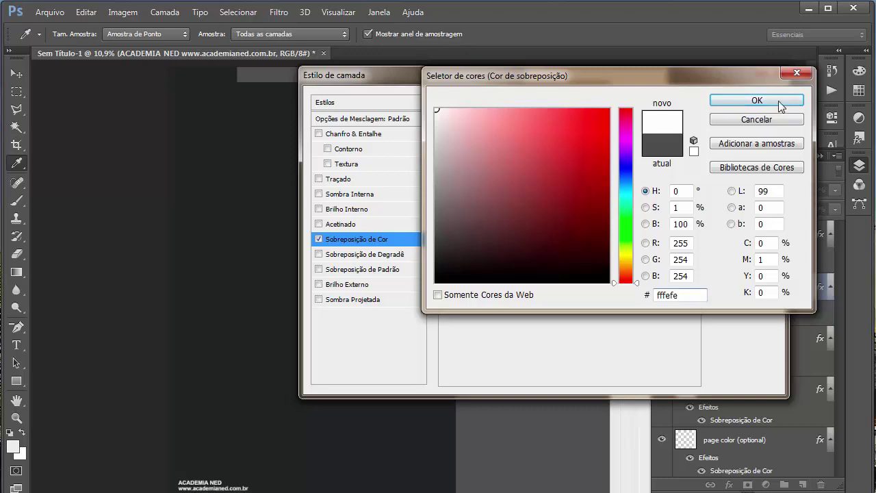
click(780, 102)
click(736, 103)
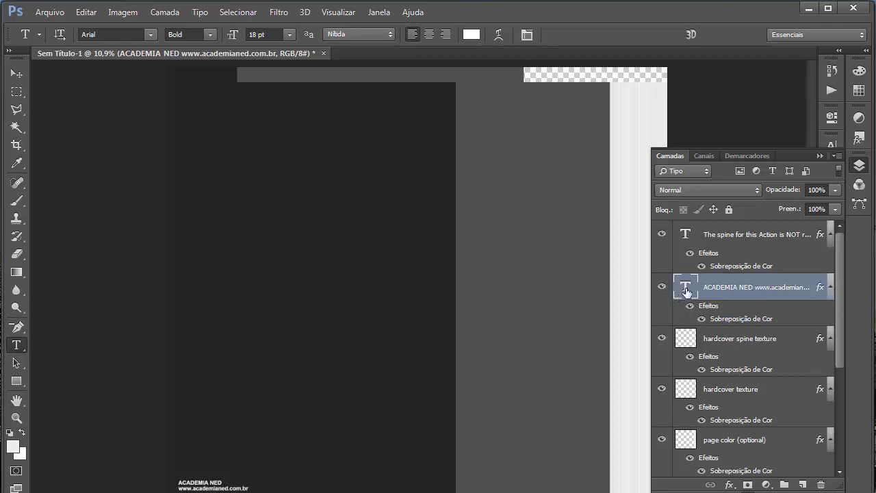
key(v)
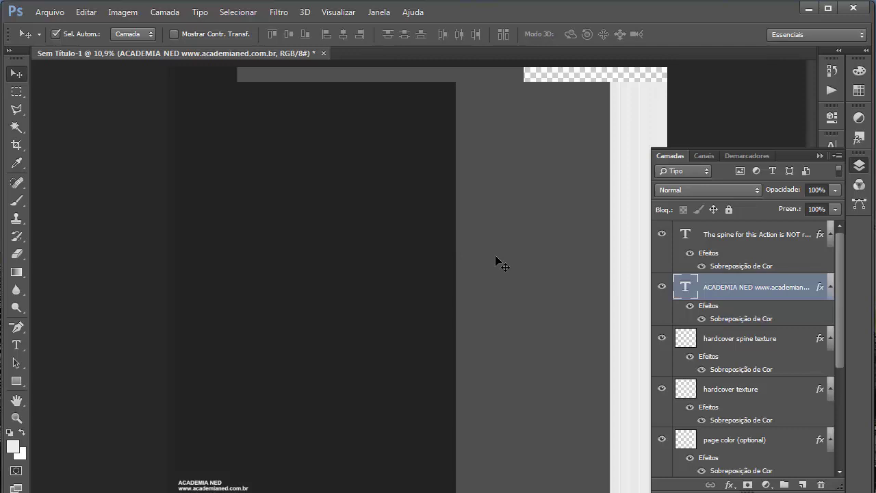
Step: Give the Background layer a dark blue colour overlay, lightened slightly
click(405, 252)
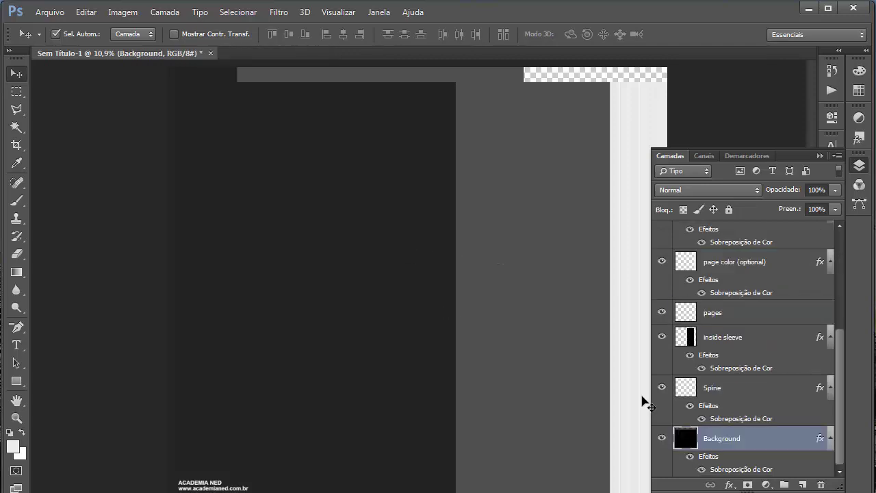
double_click(725, 469)
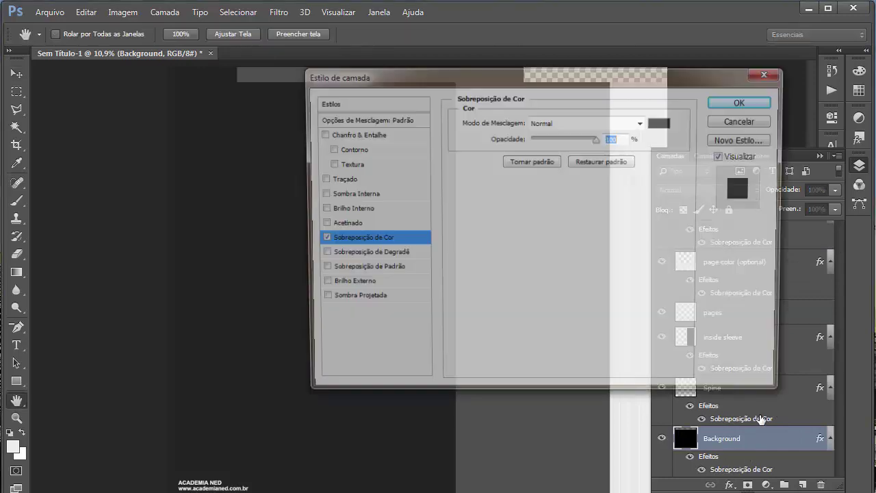
click(709, 135)
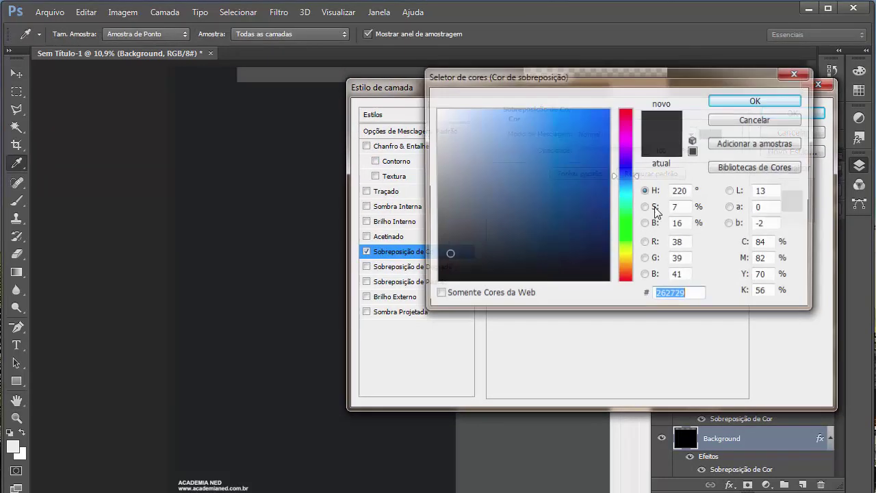
click(520, 224)
click(527, 208)
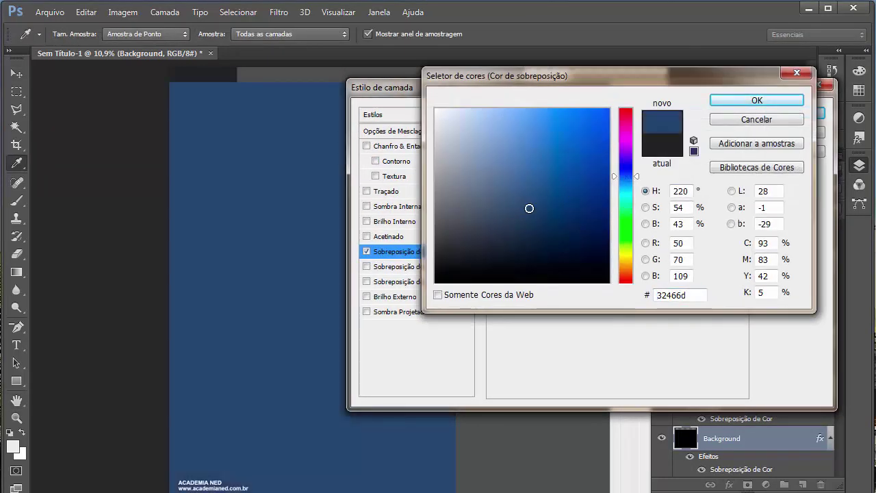
click(523, 202)
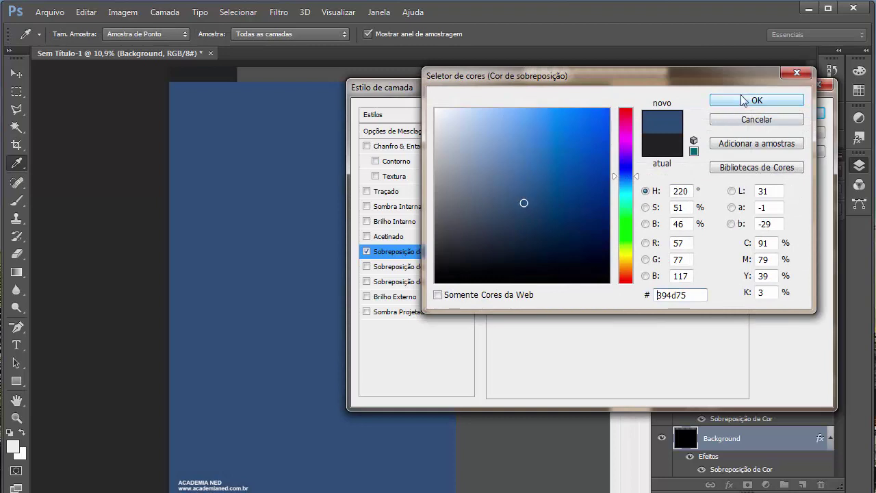
click(742, 103)
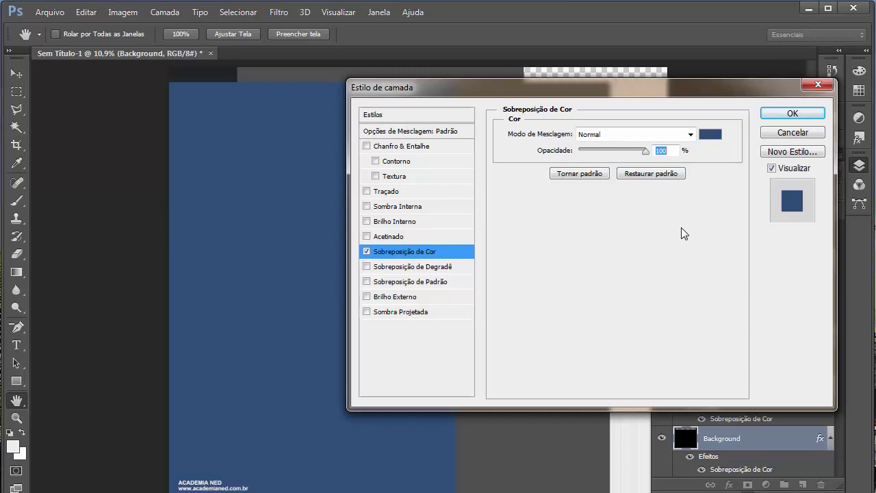
click(778, 119)
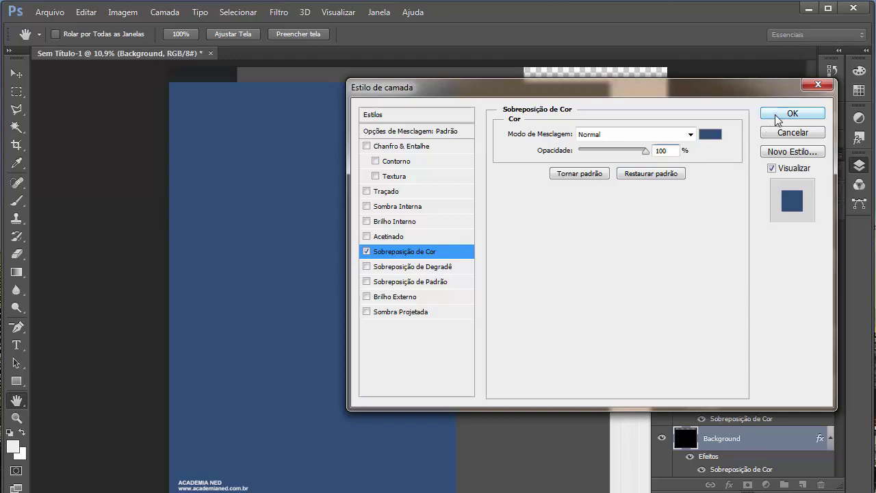
click(778, 120)
key(v)
Step: Cycle between the inside sleeve, hardcover texture and hardcover spine texture layers, ending on inside sleeve
click(558, 190)
click(493, 78)
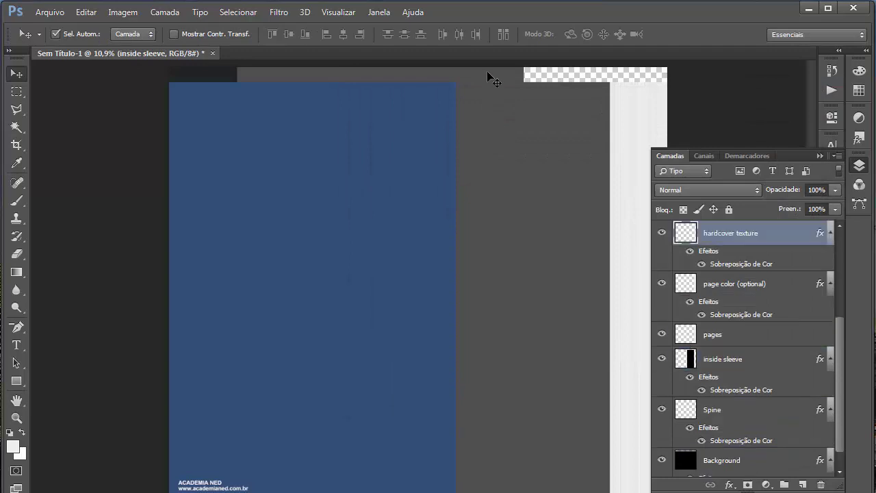
click(198, 77)
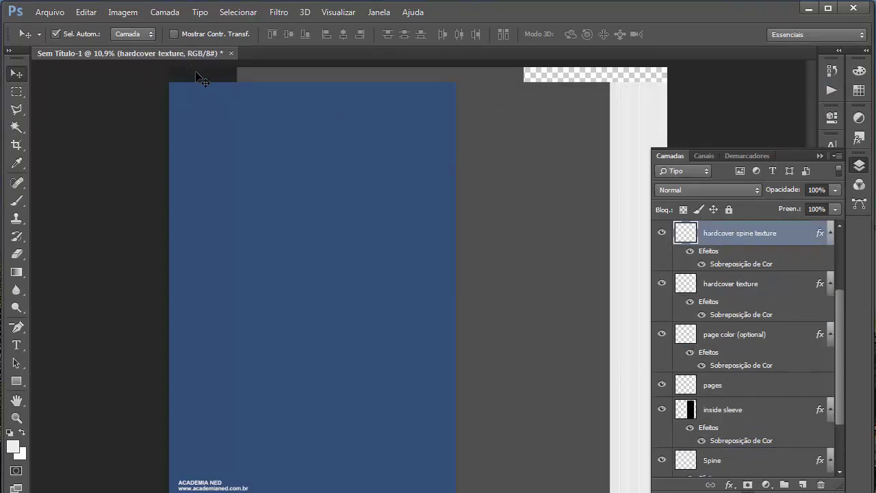
click(514, 206)
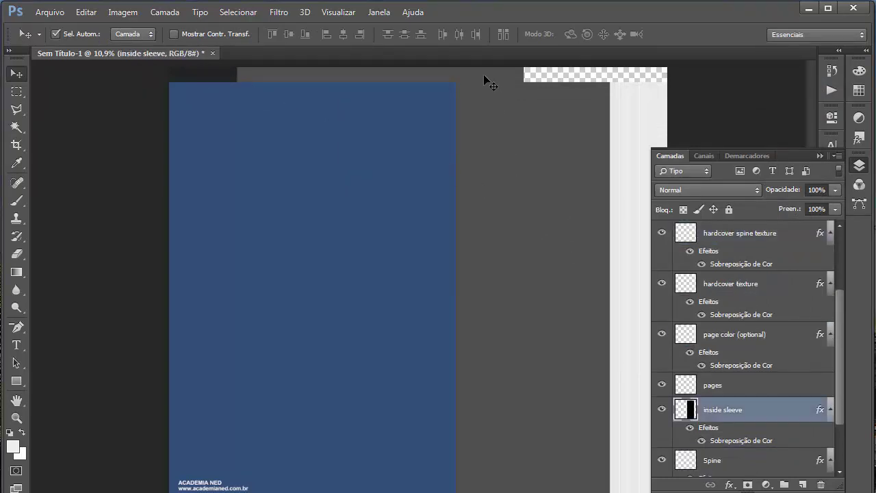
click(483, 74)
click(216, 85)
click(498, 152)
click(538, 177)
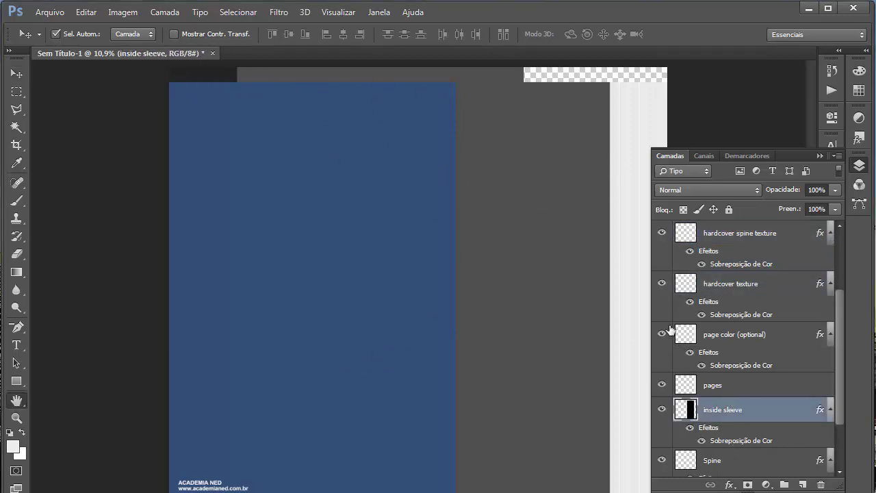
Step: Set the inside sleeve layer's colour overlay to a dark blue
double_click(738, 441)
drag(585, 87, 614, 154)
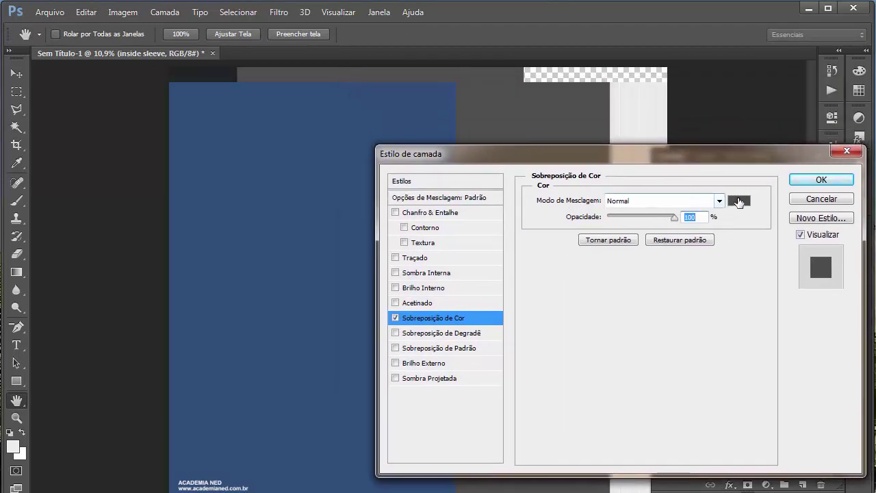
click(739, 199)
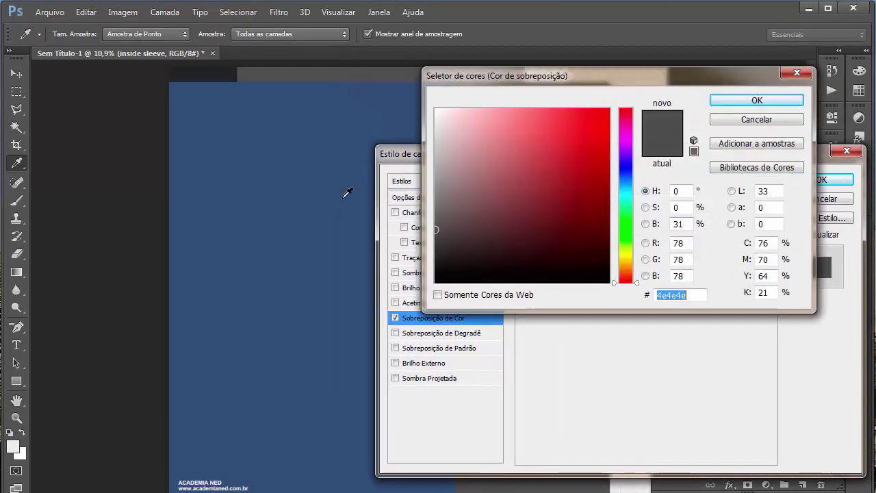
click(535, 208)
drag(551, 76, 538, 192)
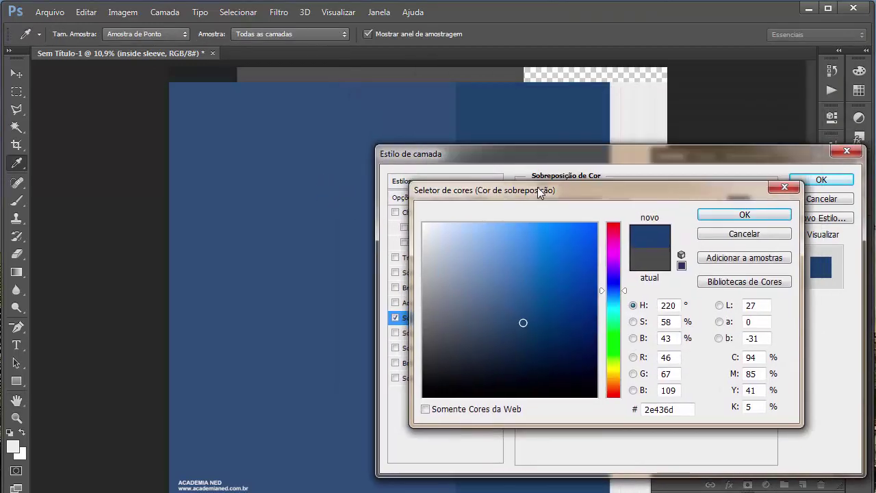
click(727, 216)
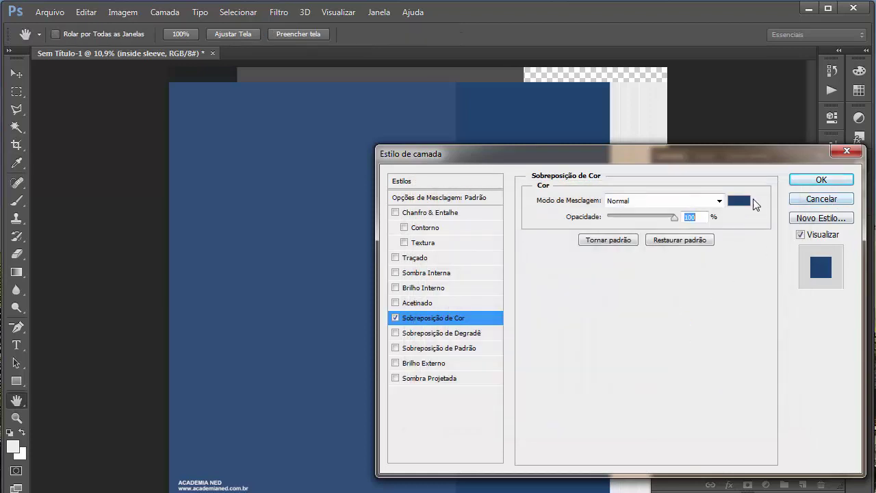
click(742, 200)
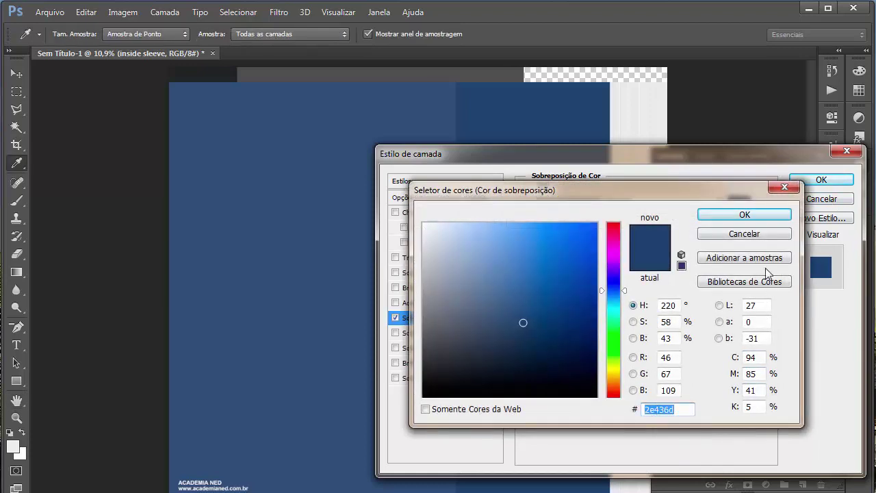
click(745, 215)
key(Return)
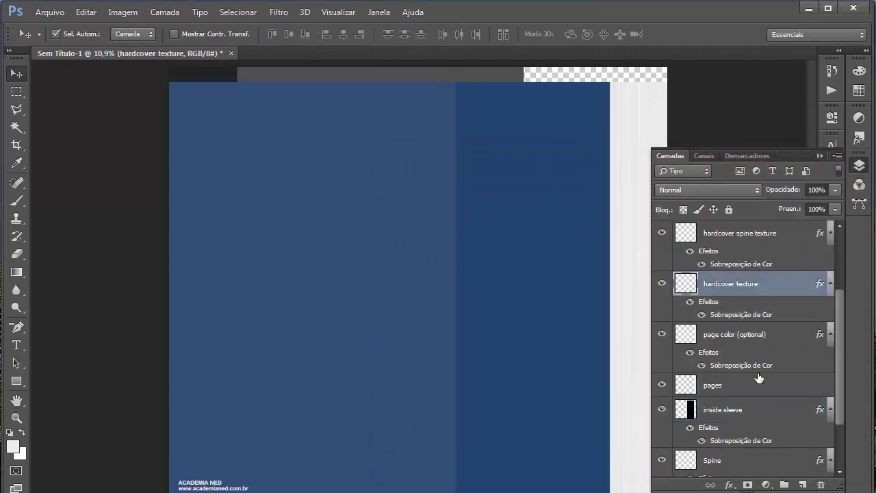
Step: Set the hardcover texture layer's colour overlay to #2e436d
double_click(727, 316)
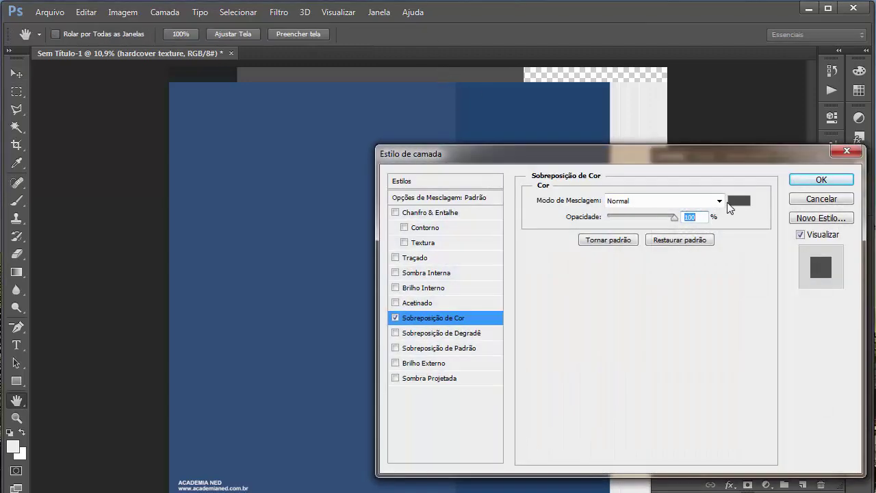
click(736, 202)
double_click(668, 410)
text(2e436d)
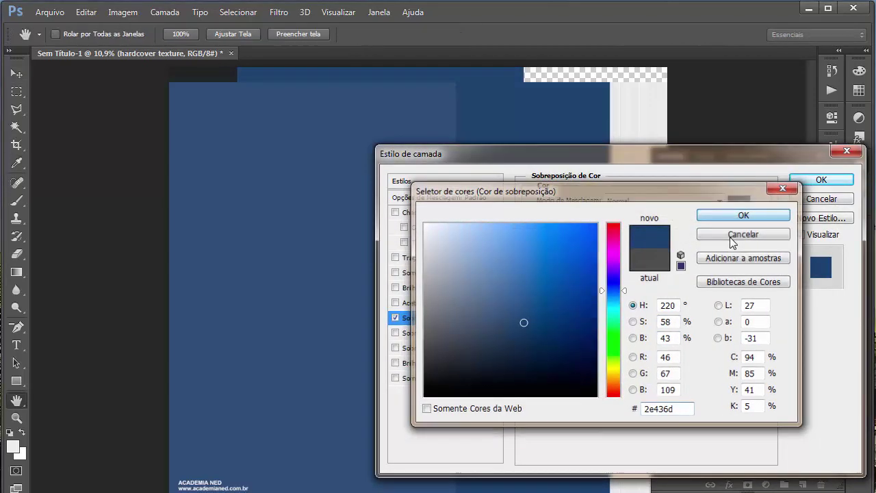
key(Return)
click(821, 180)
Step: Colour the hardcover spine texture overlay with the cover's sampled blue, darkened
click(200, 84)
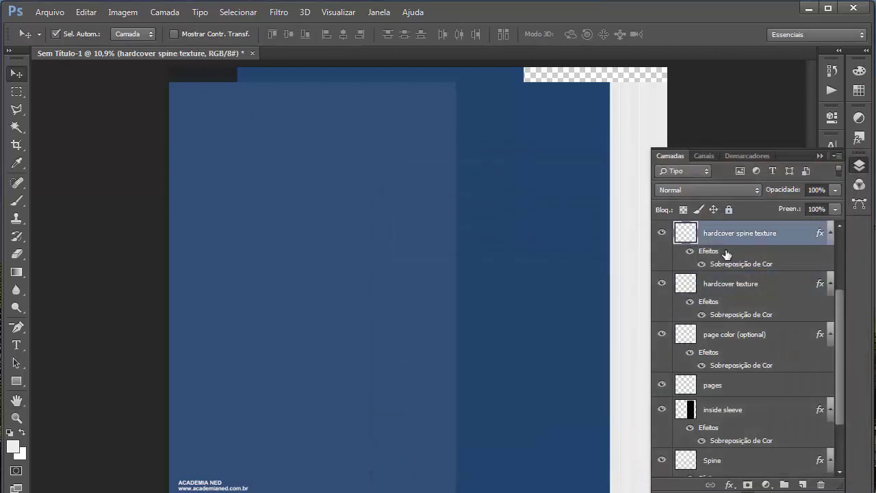
double_click(740, 264)
click(740, 206)
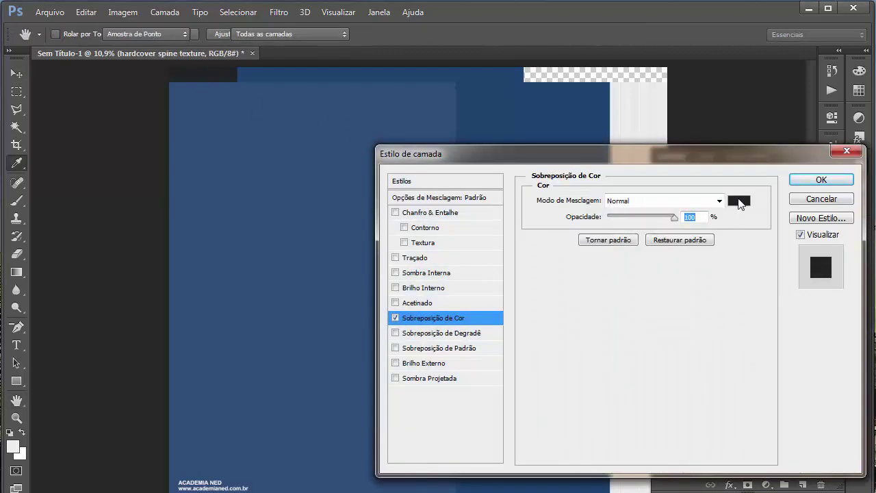
click(498, 97)
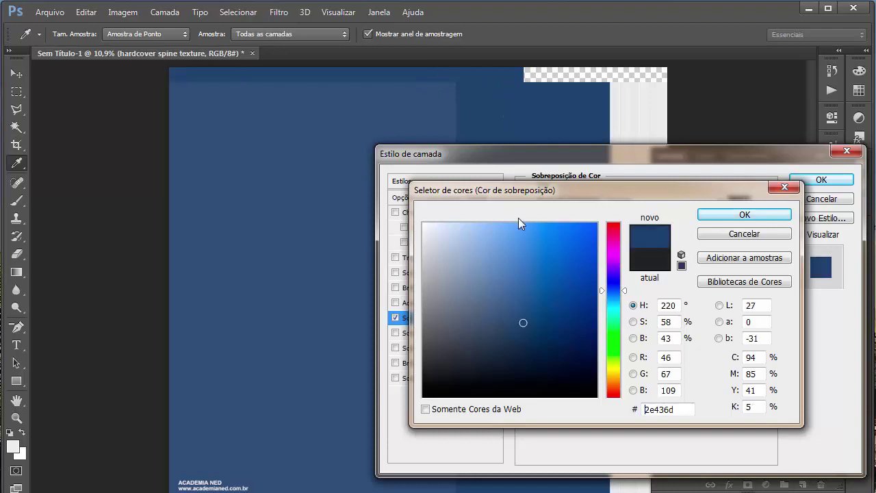
mouse_move(541, 348)
mouse_down()
mouse_move(558, 342)
mouse_move(532, 347)
mouse_up()
click(745, 214)
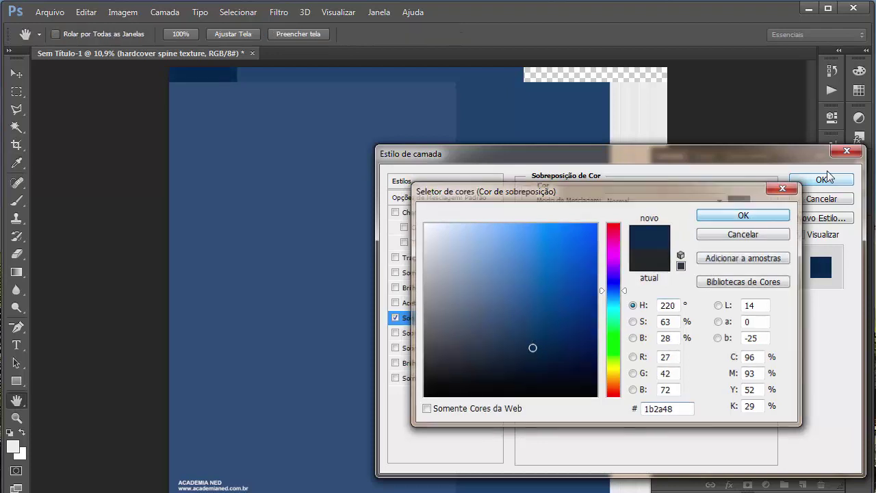
click(827, 179)
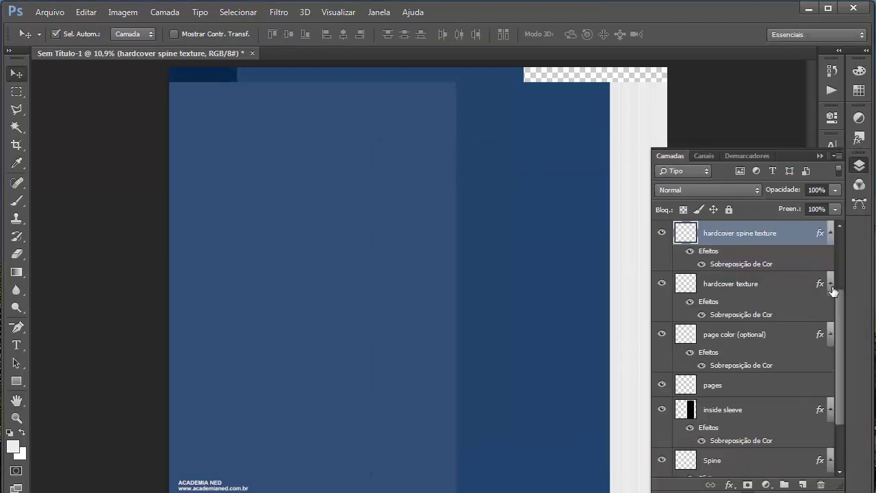
scroll(842, 273, up, 2)
drag(843, 273, 842, 231)
Step: With the topmost layer selected, start a text layer on the front cover's lower-left
click(748, 236)
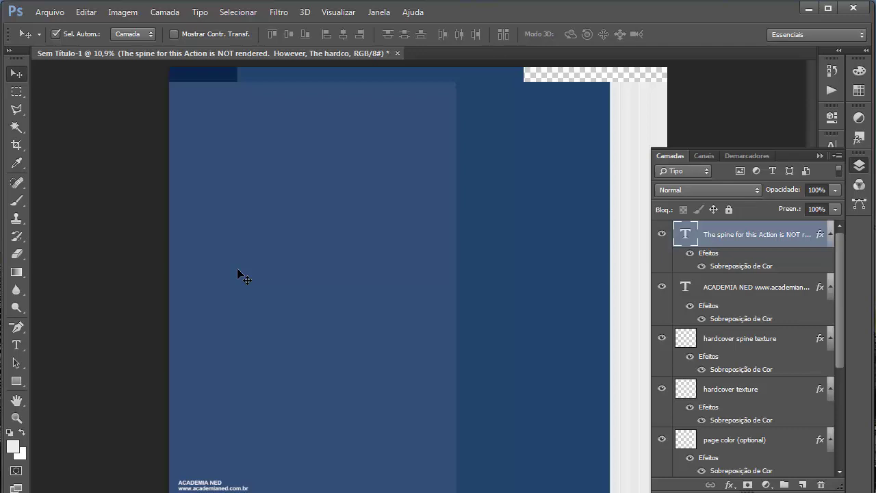
key(t)
click(191, 429)
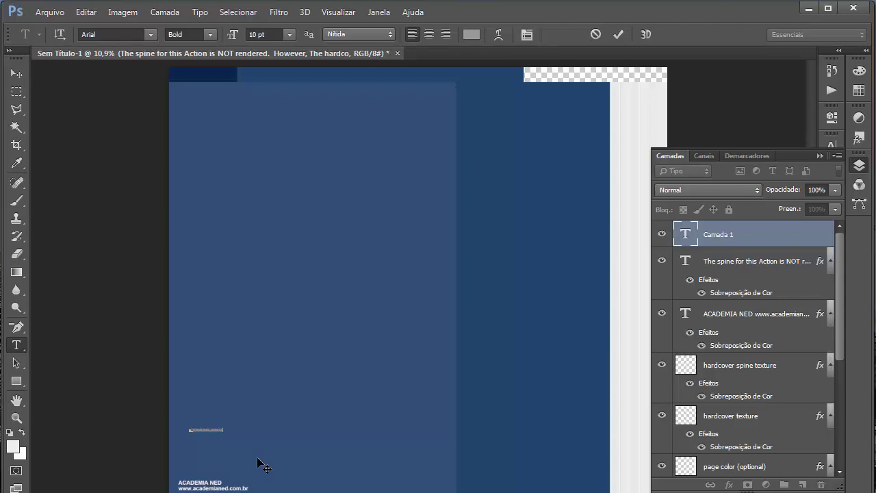
Step: Make the MARKETING DIGITAL text #ffffff, scale it up, and move it higher on the cover
click(471, 35)
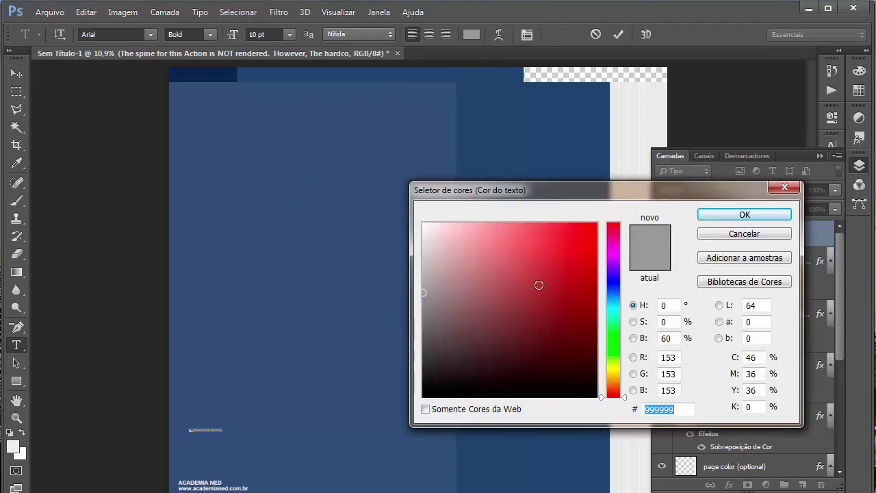
text(ffffff)
click(738, 218)
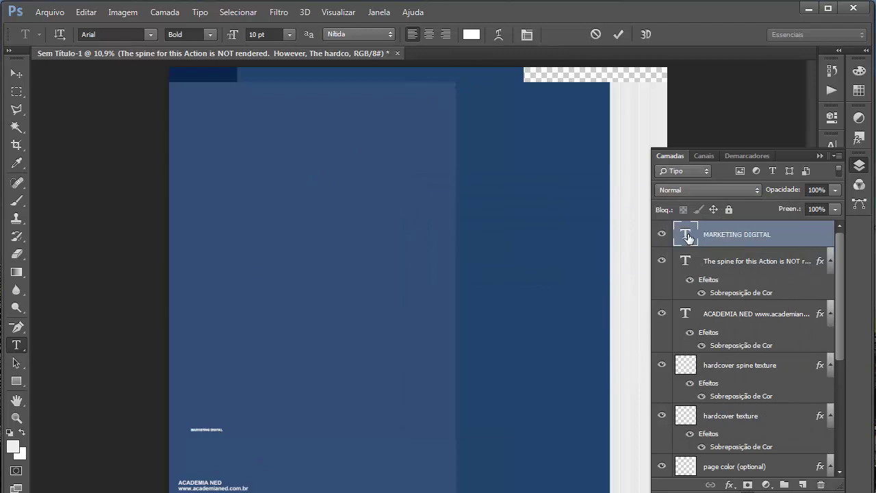
key(ctrl+t)
drag(230, 434, 427, 476)
key(Return)
key(v)
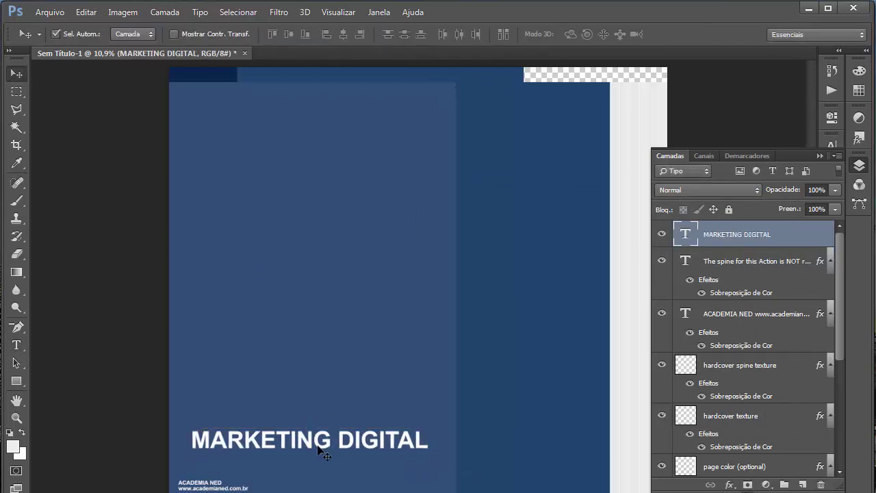
drag(319, 448, 308, 408)
Step: Change the MARKETING DIGITAL title's font to Oswald
double_click(308, 408)
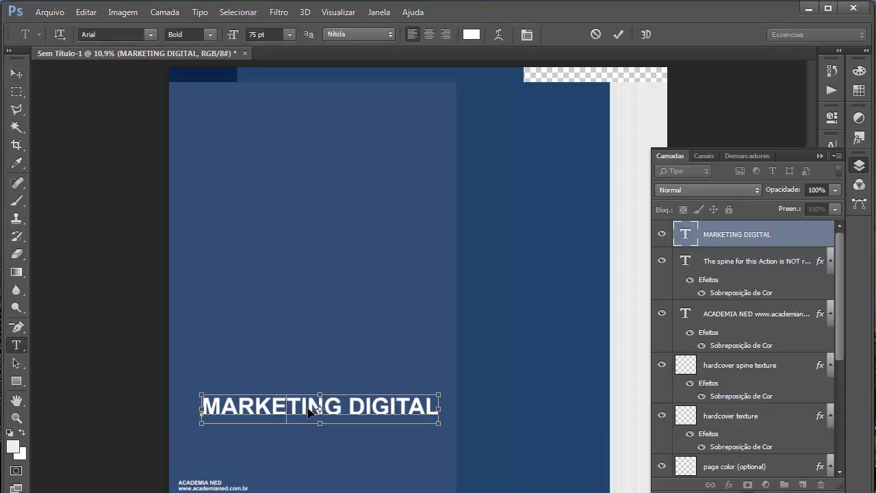
key(ctrl+a)
click(149, 34)
scroll(299, 142, down, 1)
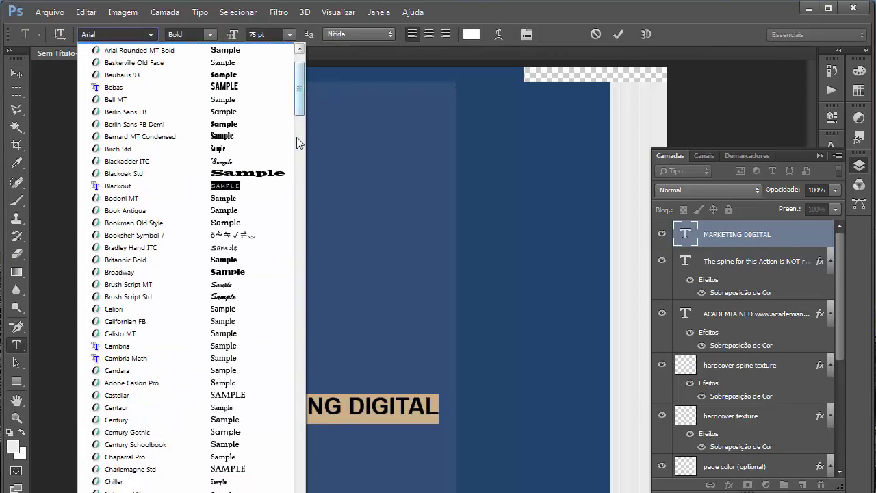
drag(299, 142, 299, 312)
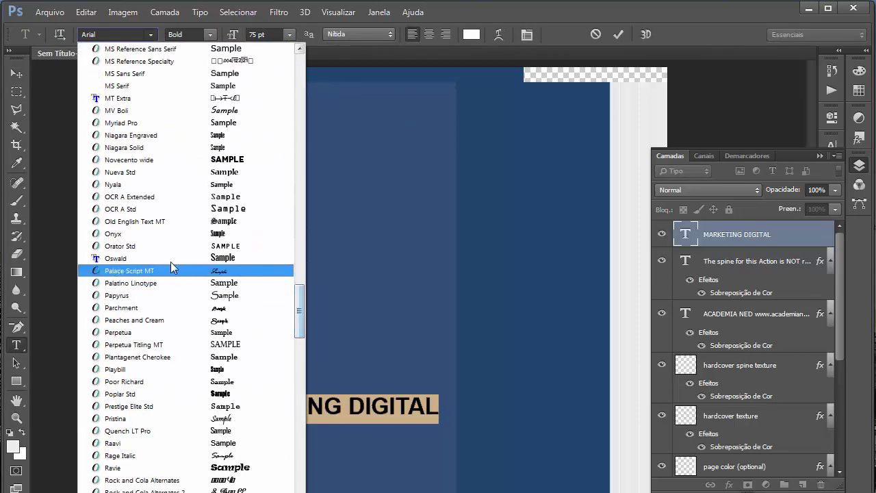
click(172, 259)
click(687, 235)
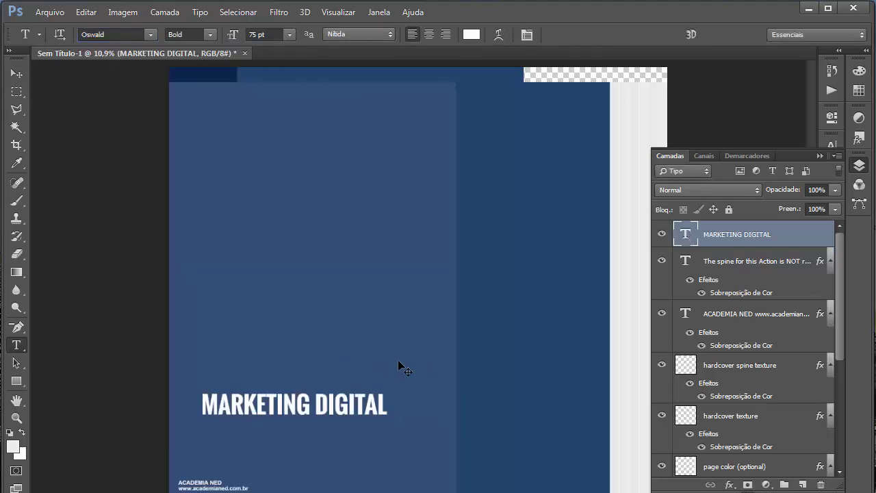
Step: Enlarge the title further and drag a duplicate line just below it
key(ctrl+t)
drag(388, 417, 434, 464)
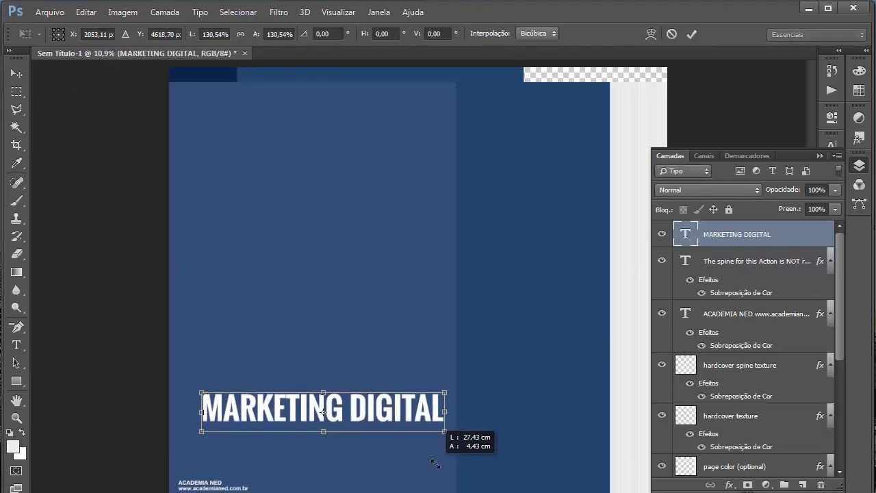
drag(201, 393, 184, 374)
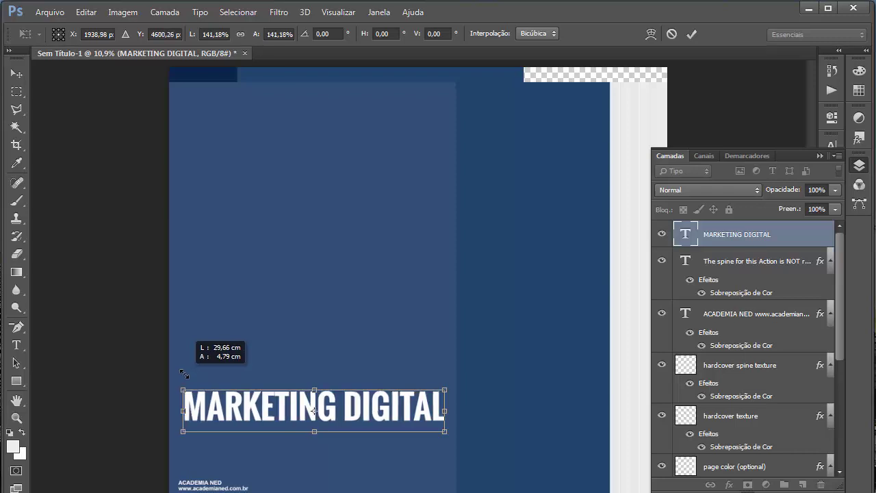
key(Return)
key(v)
drag(273, 407, 263, 455)
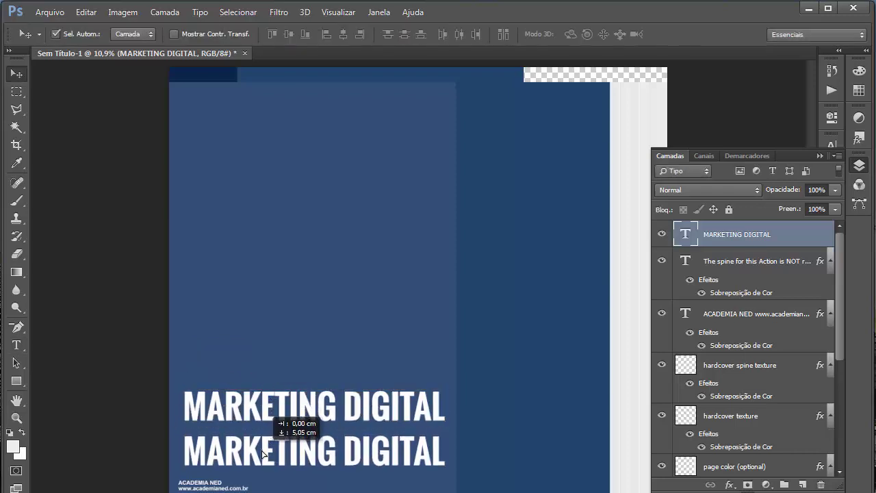
Step: Retype the copied line as NA PRÁTICA and shift it right to end under MARKETING DIGITAL
key(t)
click(264, 454)
key(ctrl+a)
text(NA PR)
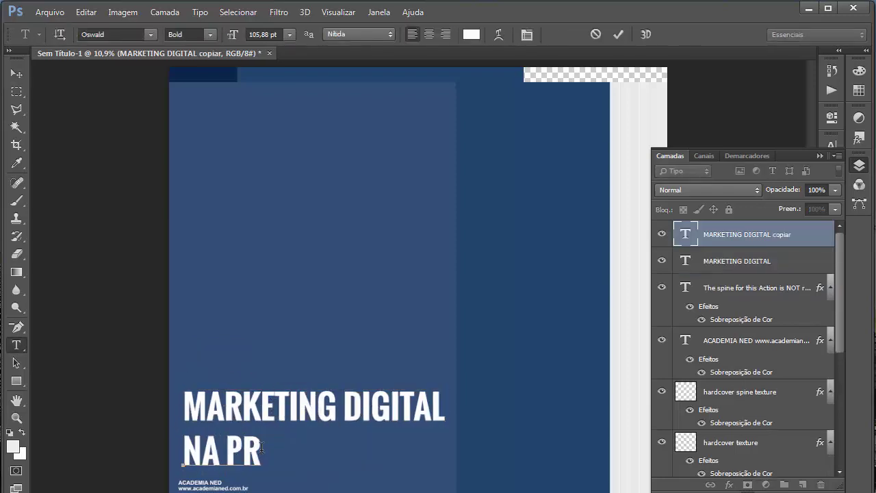
text(ÁTICA)
click(688, 236)
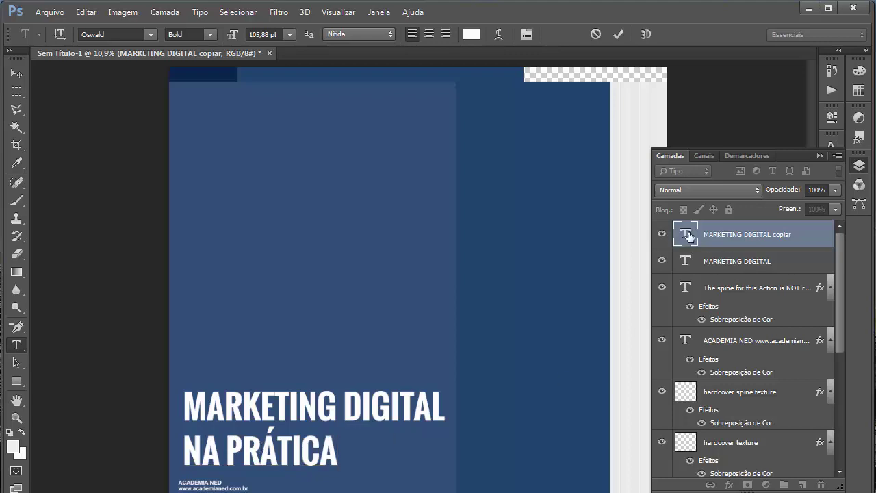
key(v)
drag(280, 450, 386, 450)
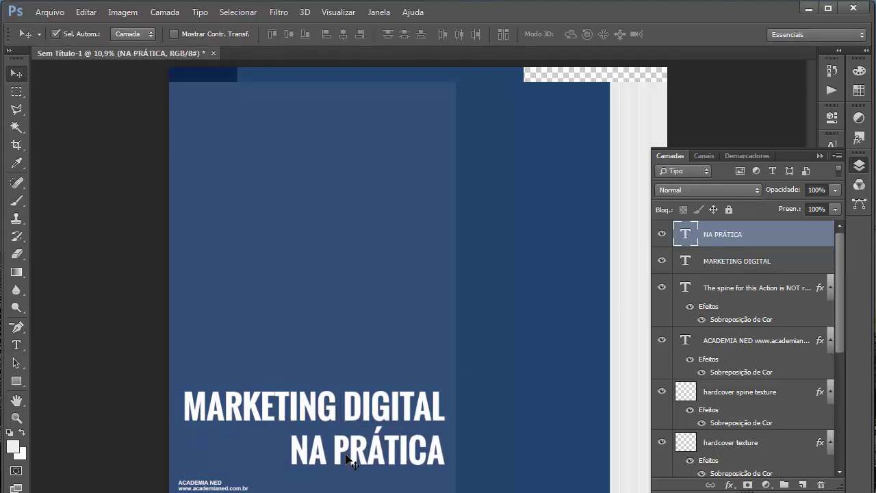
key(shift+Up)
key(shift+Up)
key(shift+Up)
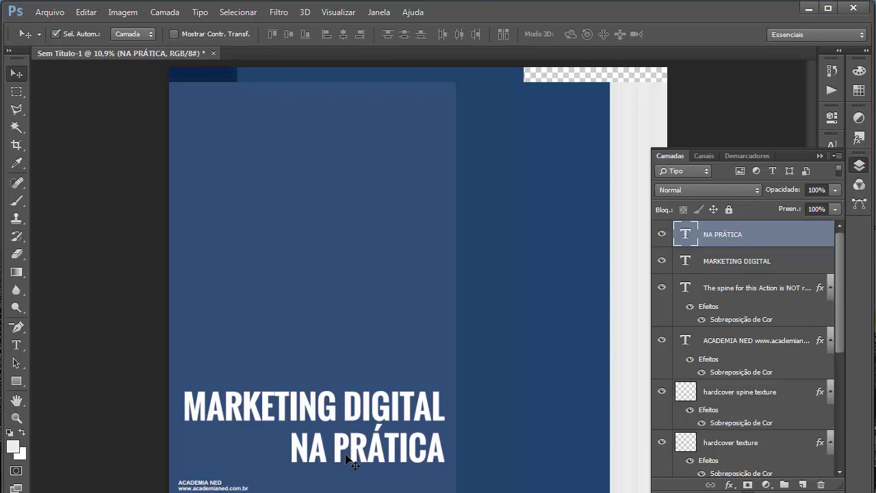
click(289, 233)
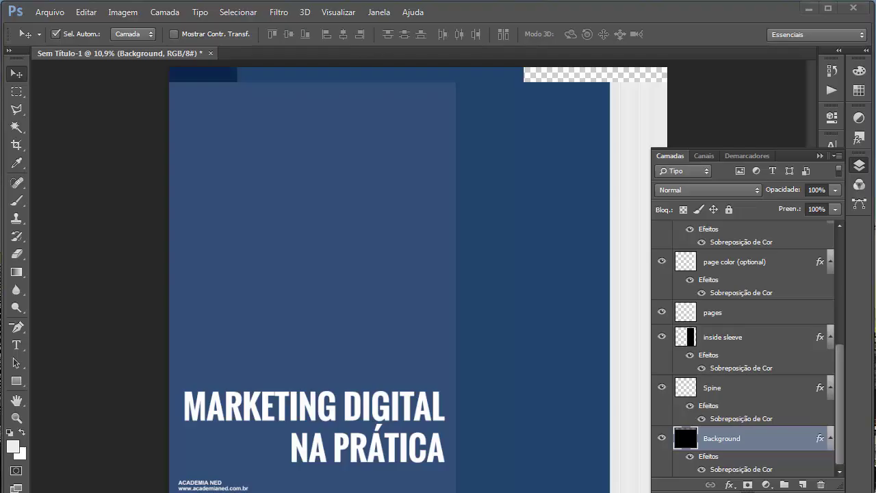
Step: Copy the network-and-laptop illustration from Google Images with Copiar imagem, then minimise Chrome
key(alt+Tab)
right_click(298, 238)
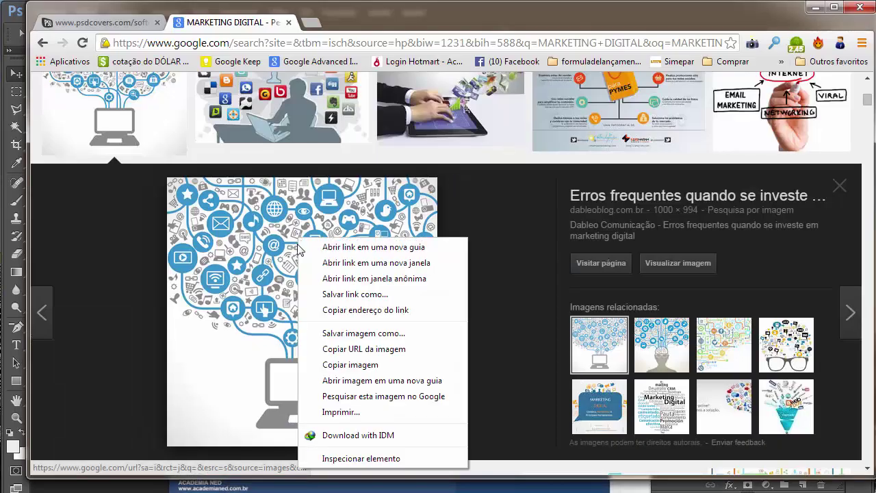
click(338, 350)
right_click(282, 296)
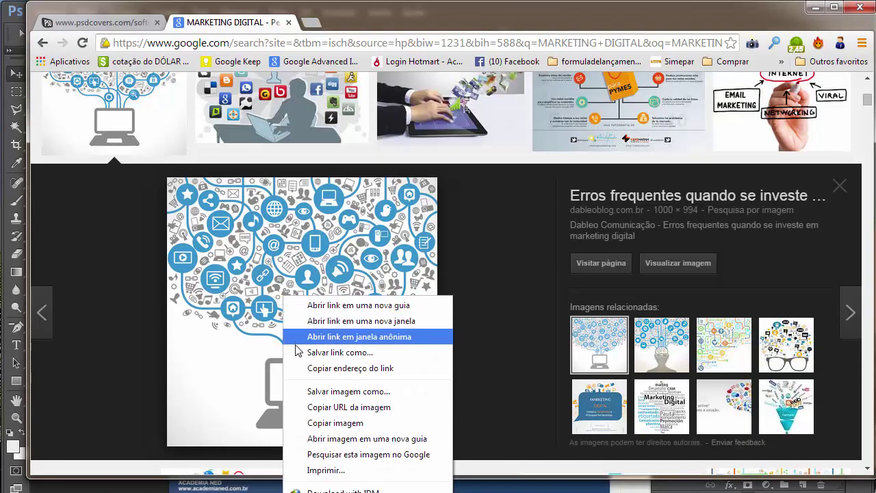
click(303, 422)
click(815, 8)
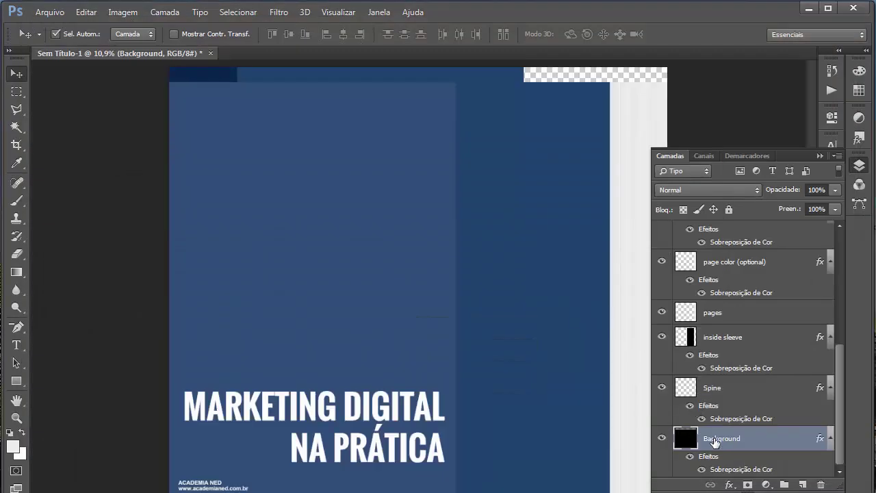
Step: Click through the Spine, page color and cover layers, ending with Background selected
click(740, 420)
click(734, 444)
click(741, 312)
click(733, 262)
click(338, 280)
click(268, 413)
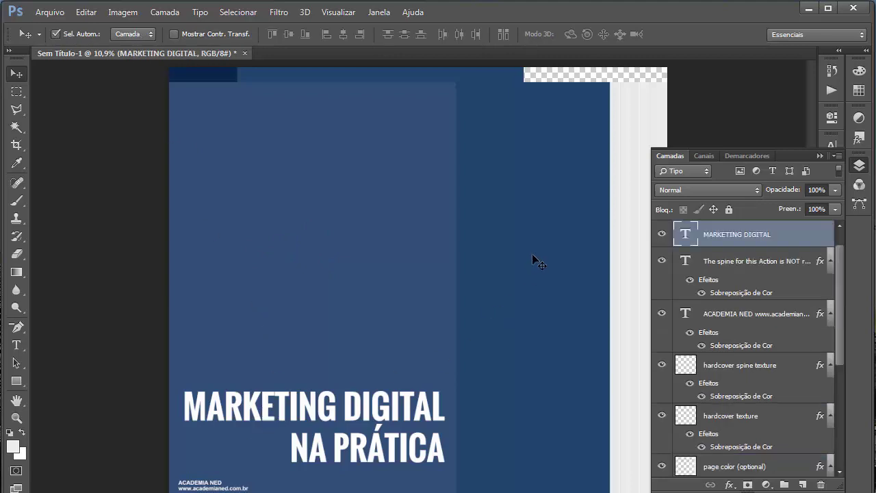
click(534, 258)
click(462, 76)
click(335, 263)
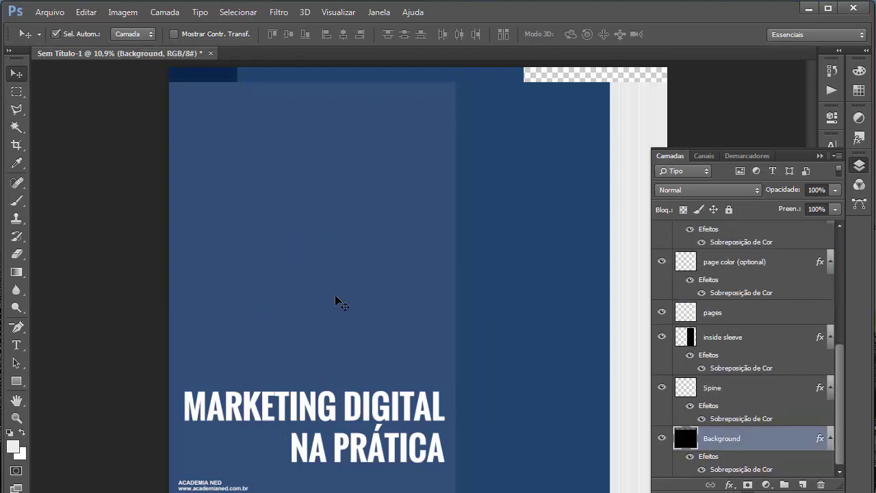
Step: Paste the network illustration as Camada 1, scale it up and position it atop the cover
key(ctrl+v)
drag(397, 269, 349, 269)
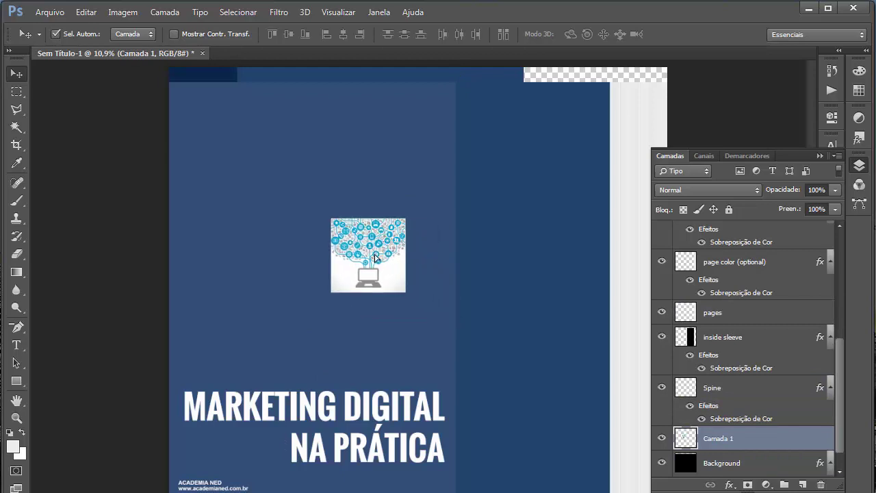
key(ctrl+z)
key(ctrl+t)
mouse_move(381, 241)
mouse_down()
mouse_move(126, 100)
mouse_move(92, 108)
mouse_up()
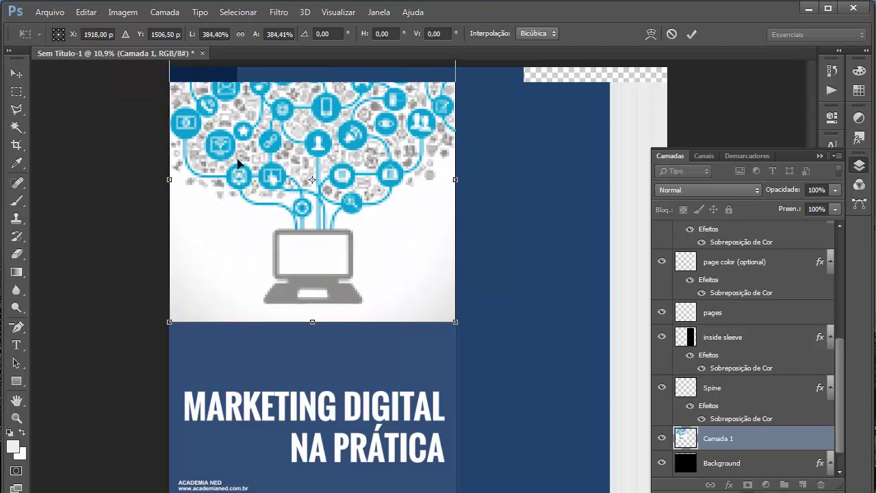
drag(271, 143, 269, 188)
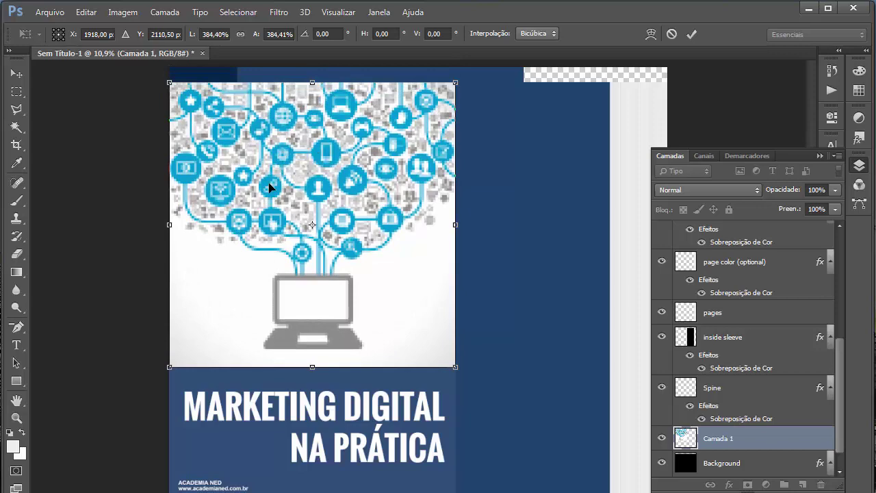
key(Return)
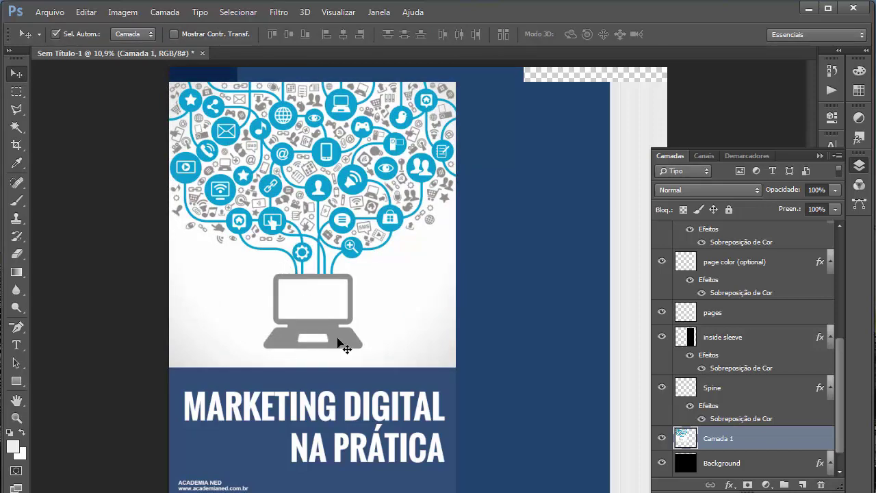
Step: Nudge the two-line title up slightly and align the ACADEMIA NED credit with it
click(314, 411)
shift+click(321, 448)
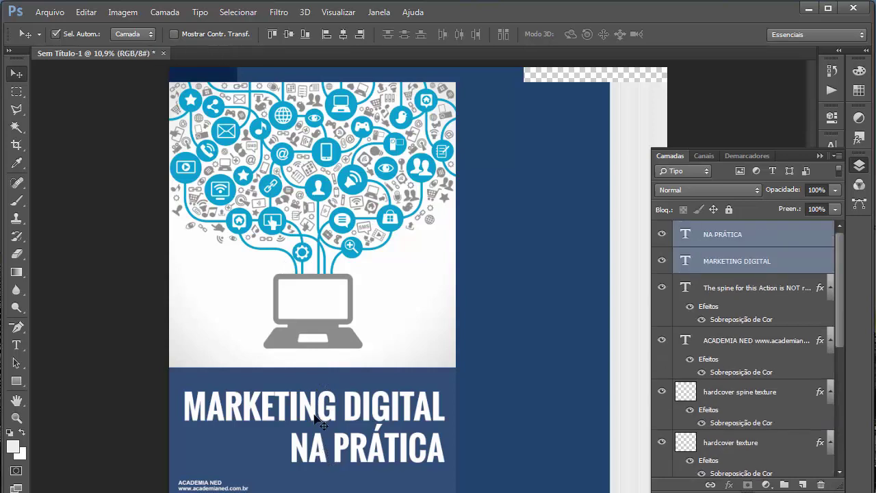
drag(309, 411, 309, 404)
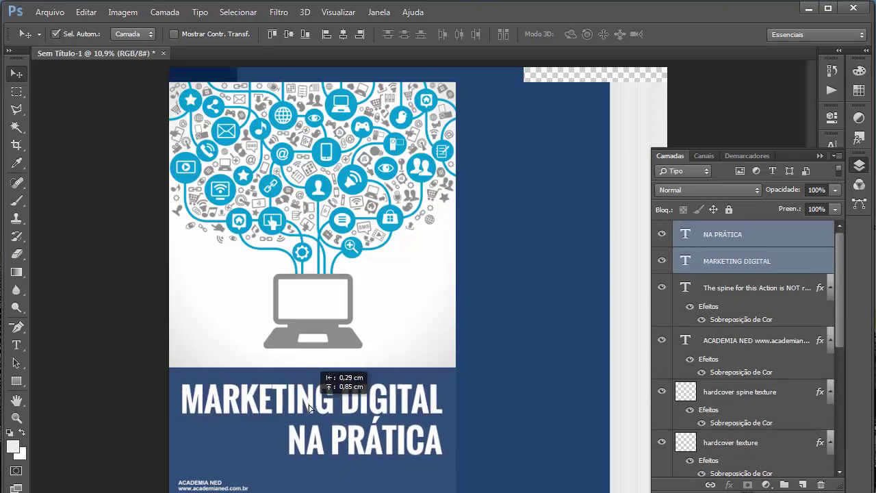
mouse_move(208, 487)
mouse_down()
mouse_move(215, 482)
mouse_move(207, 483)
mouse_up()
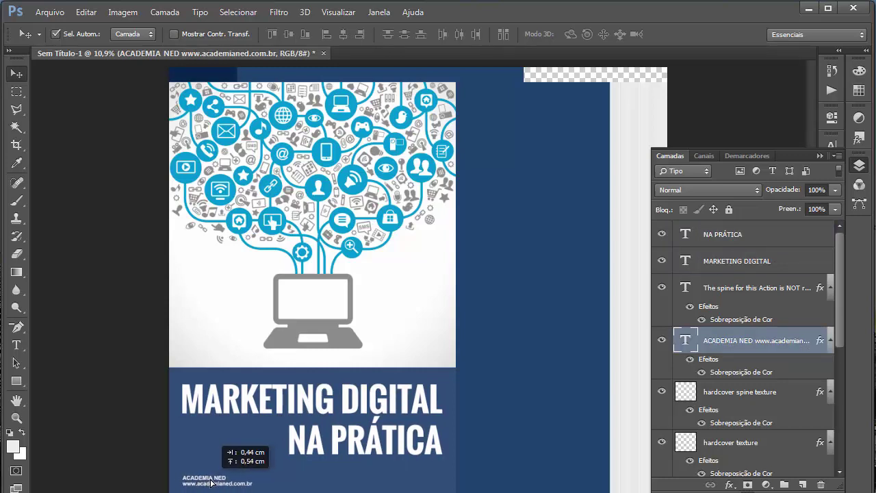
Step: Try moving the Camada 1 illustration up-right, then undo the move
scroll(776, 418, down, 2)
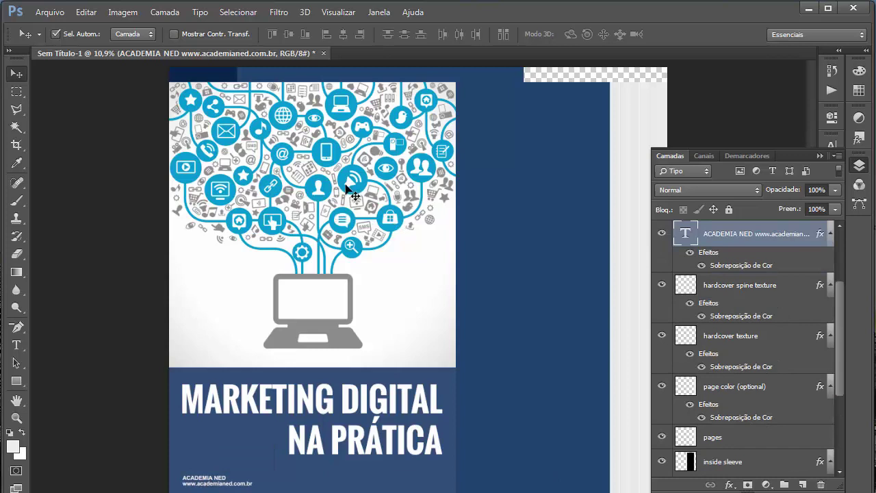
click(351, 192)
drag(369, 174, 452, 152)
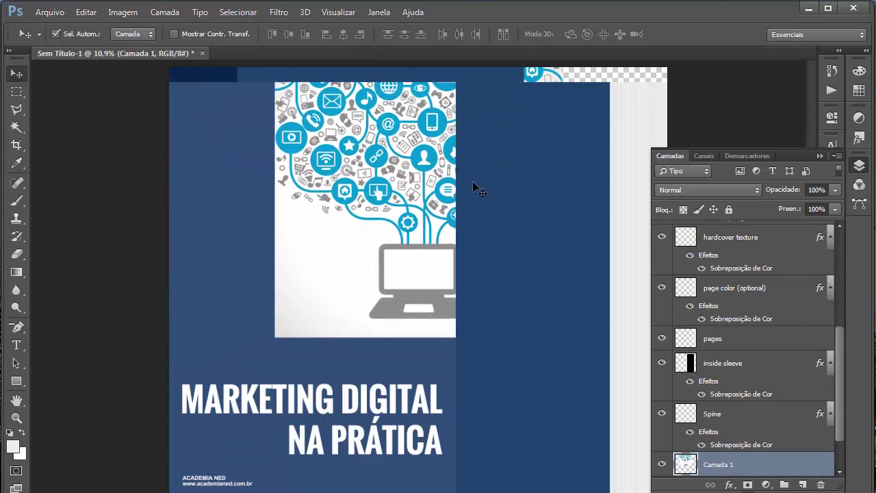
key(ctrl+z)
scroll(799, 386, down, 1)
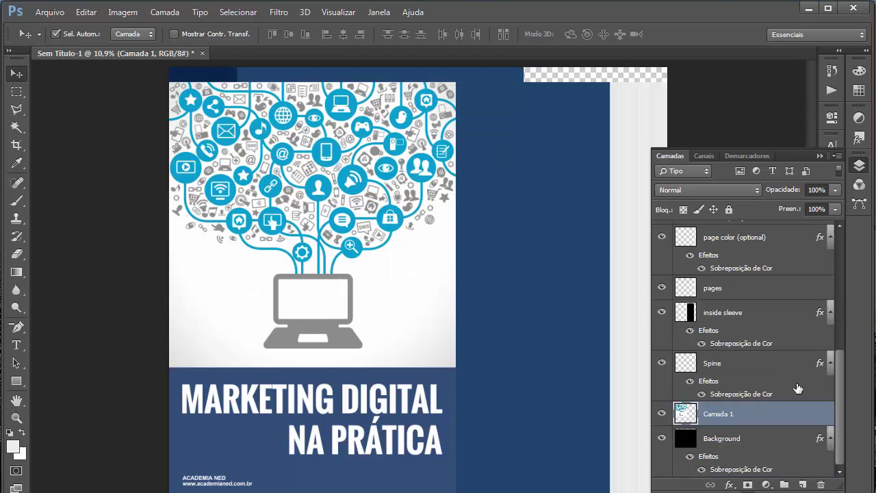
Step: Clip the Camada 1 illustration to the Background layer
click(742, 447)
click(751, 419)
click(740, 445)
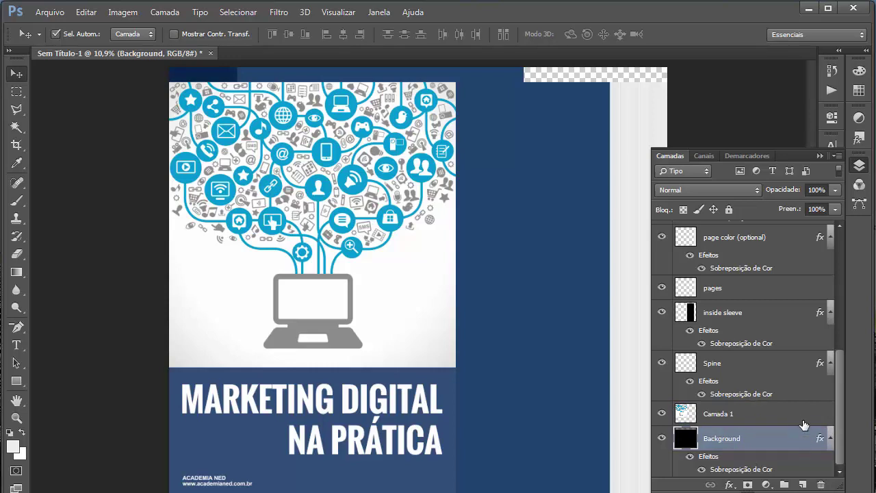
drag(804, 428, 801, 424)
alt+click(801, 425)
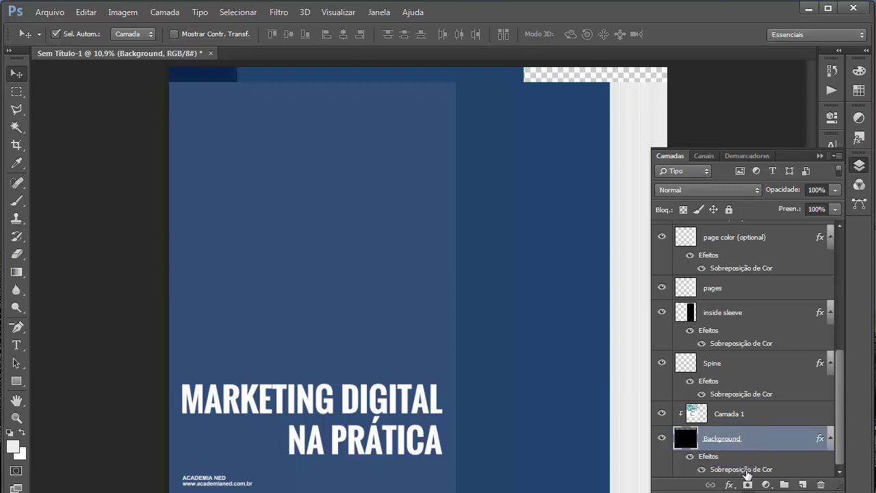
Step: Compare the Background's colour overlay on and off, then apply Rasterizar estilo de camada
click(690, 458)
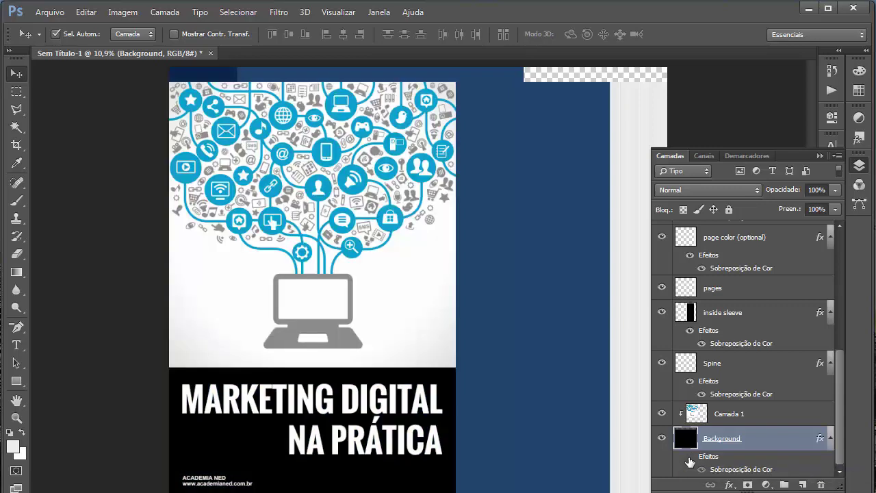
click(690, 458)
click(690, 457)
click(690, 457)
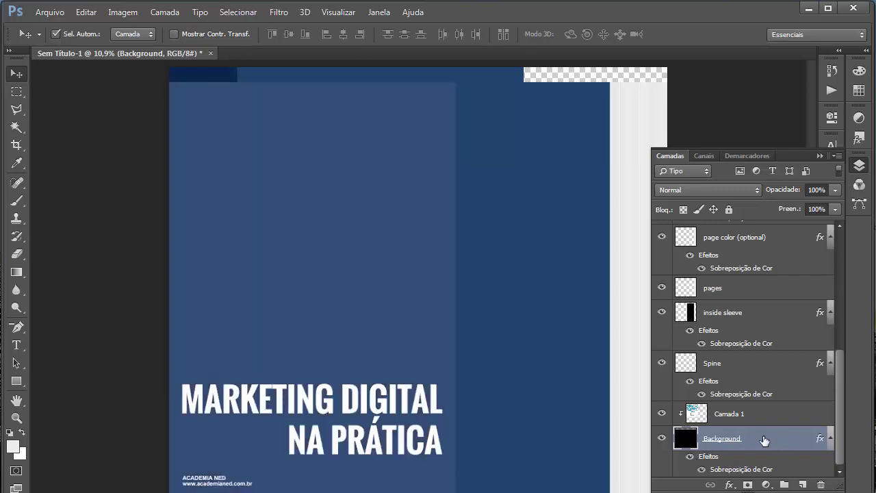
right_click(764, 440)
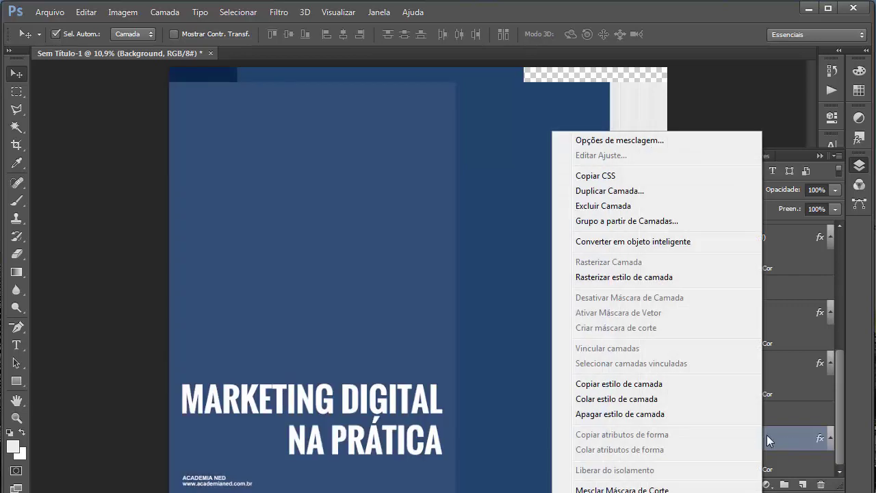
click(658, 279)
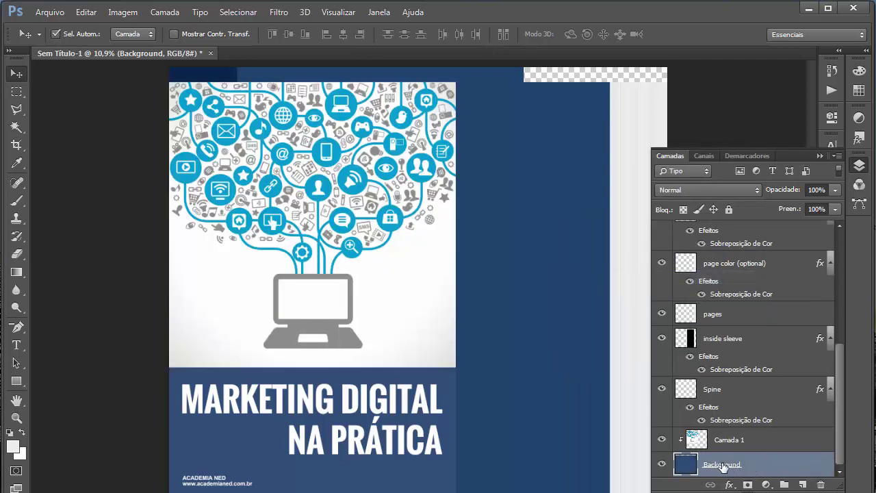
Step: Move the Camada 1 illustration flush to the cover's top-left edge
click(727, 442)
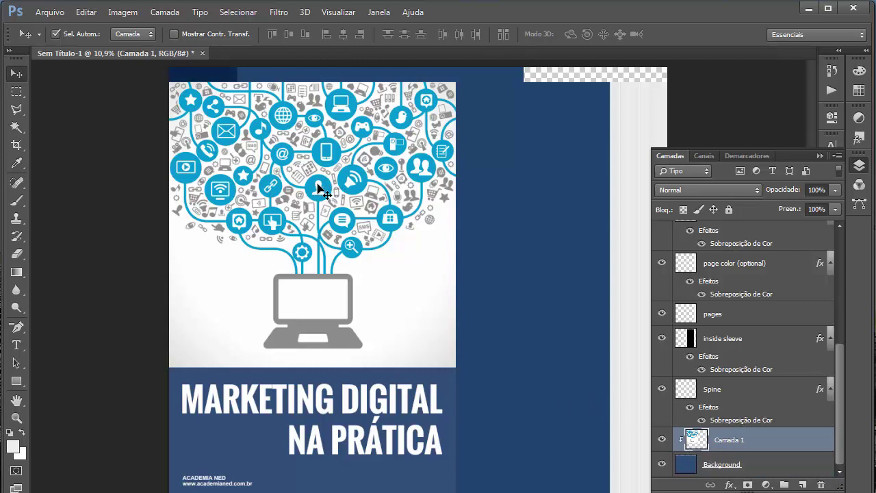
drag(317, 185, 465, 165)
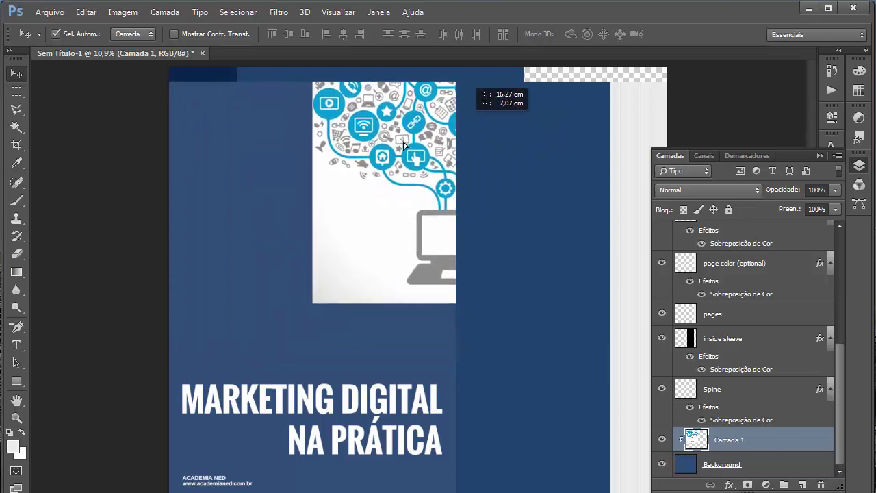
drag(465, 165, 336, 240)
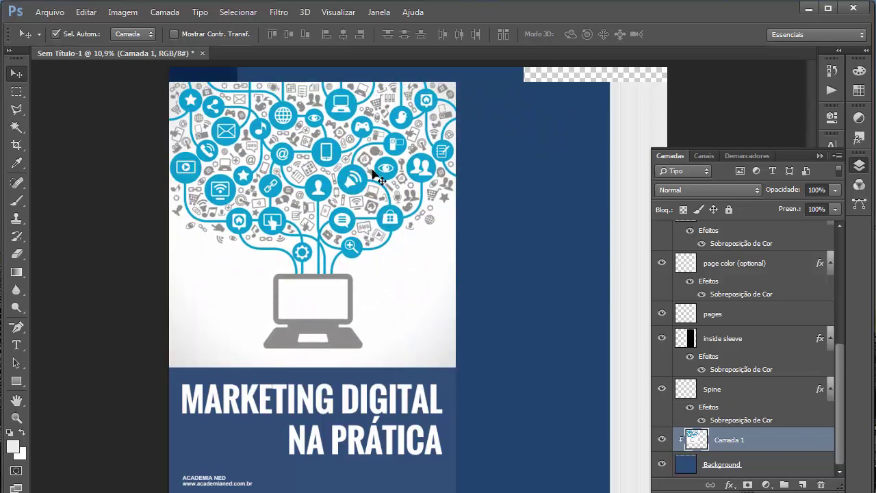
Step: Select the Background layer and switch to the Rectangle tool
click(245, 445)
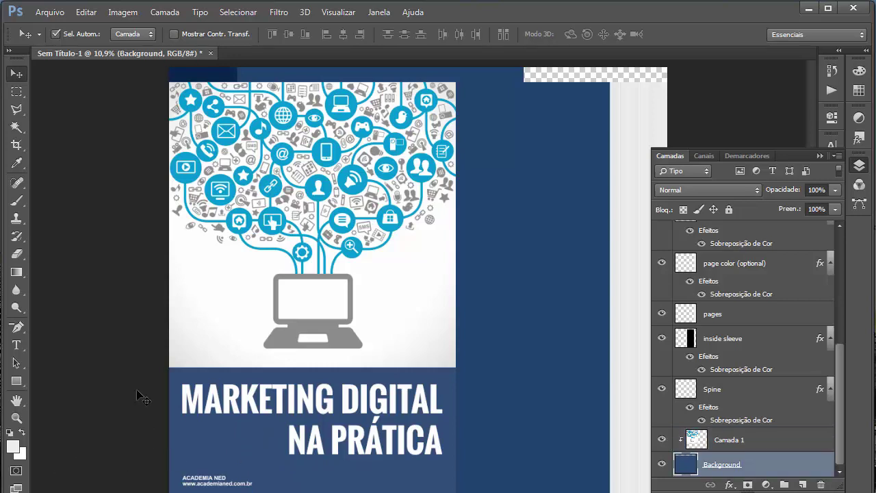
click(16, 418)
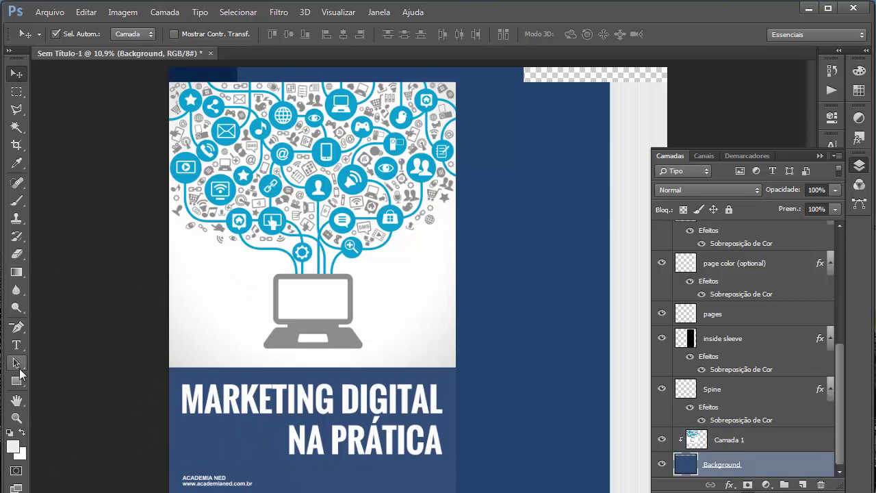
click(17, 381)
click(16, 381)
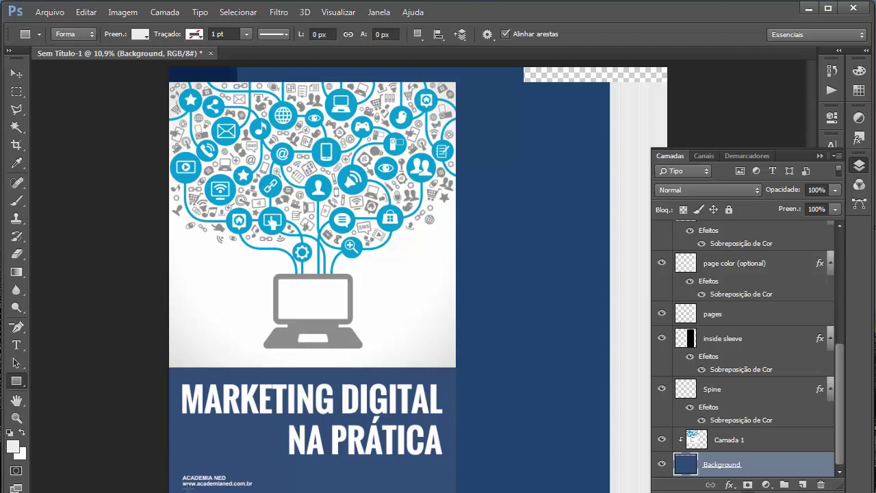
Step: Draw a 4033 x 395 px rectangle band across the bottom of the cover
drag(159, 490, 445, 477)
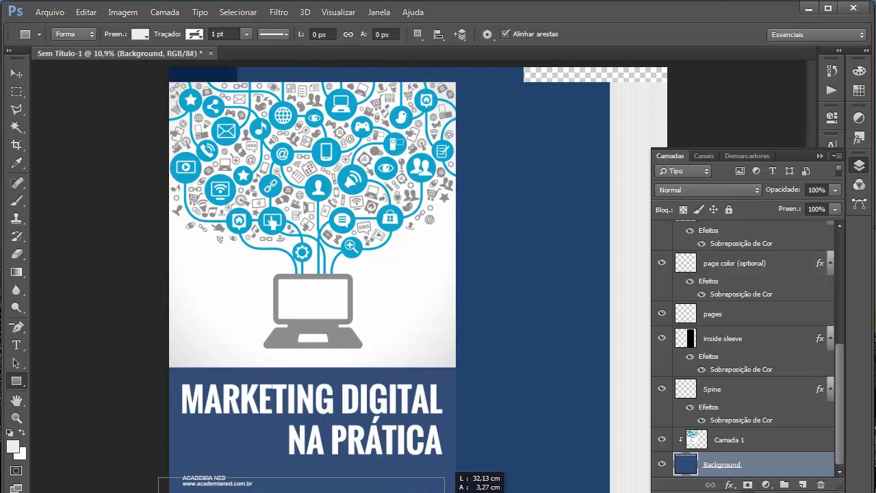
drag(445, 477, 459, 477)
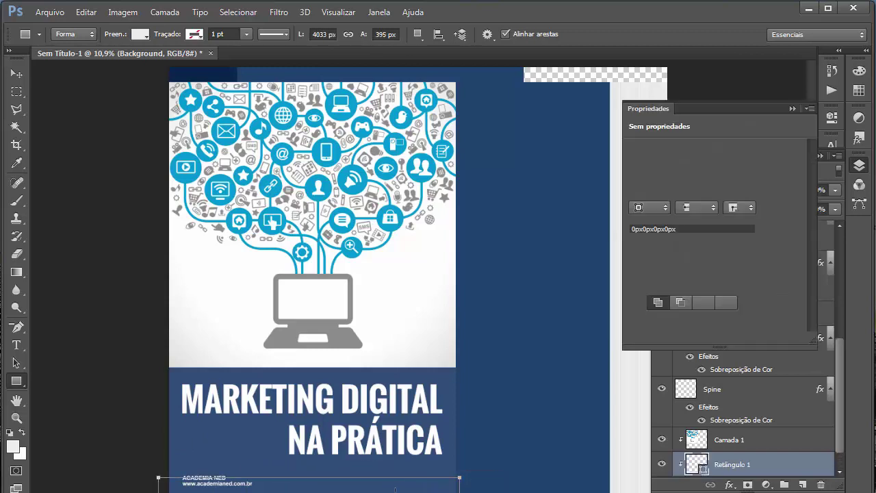
scroll(733, 455, down, 1)
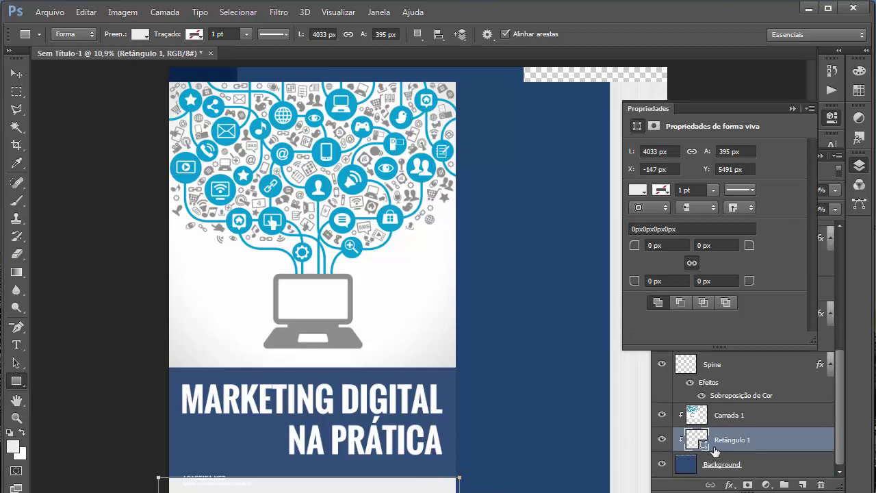
click(643, 190)
click(532, 169)
click(531, 169)
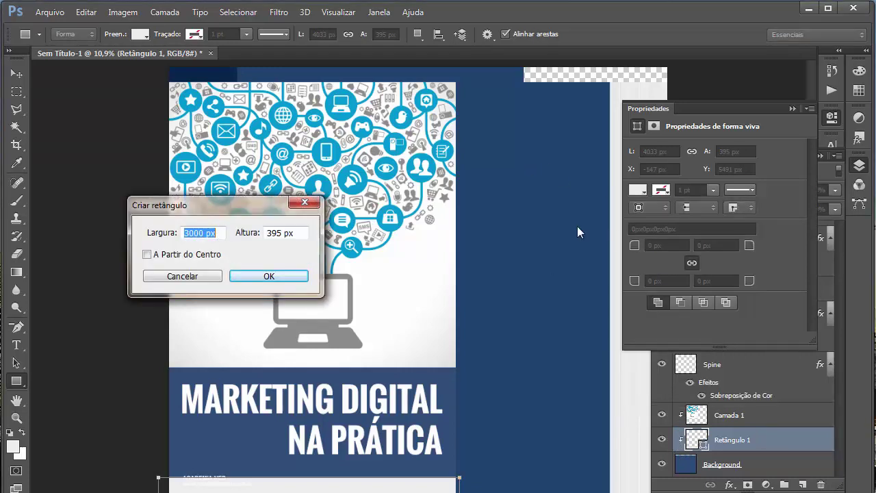
click(272, 281)
Step: Fill the bottom band Retângulo 1 with navy #1e3e7f
click(638, 191)
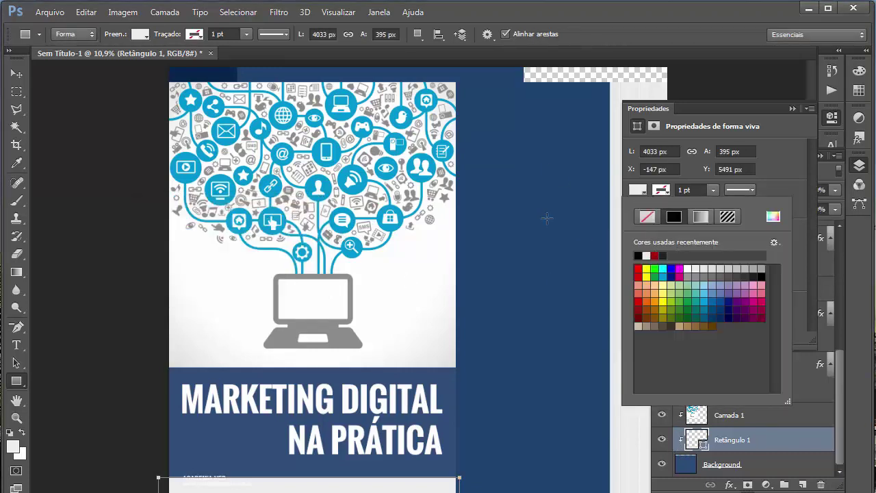
click(672, 274)
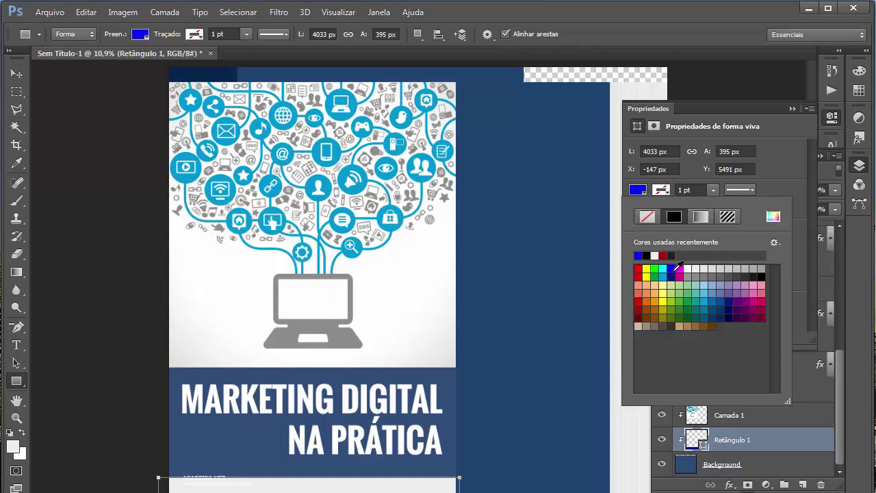
click(773, 216)
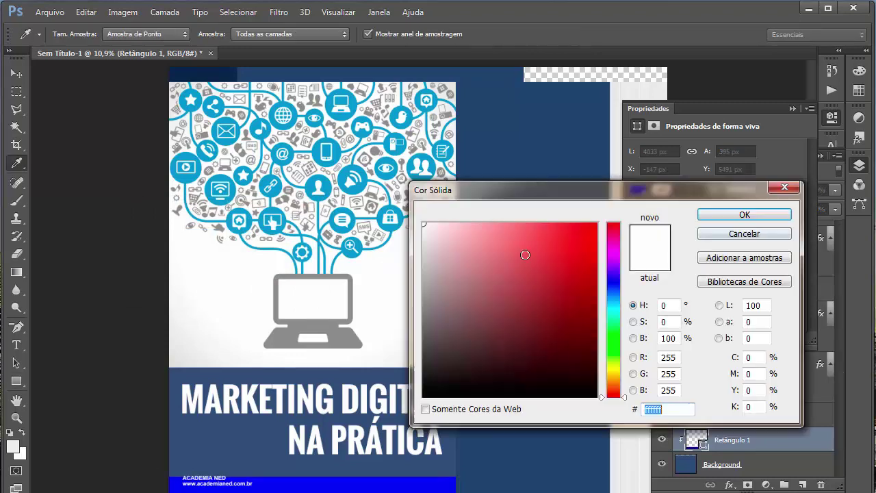
click(612, 293)
click(552, 128)
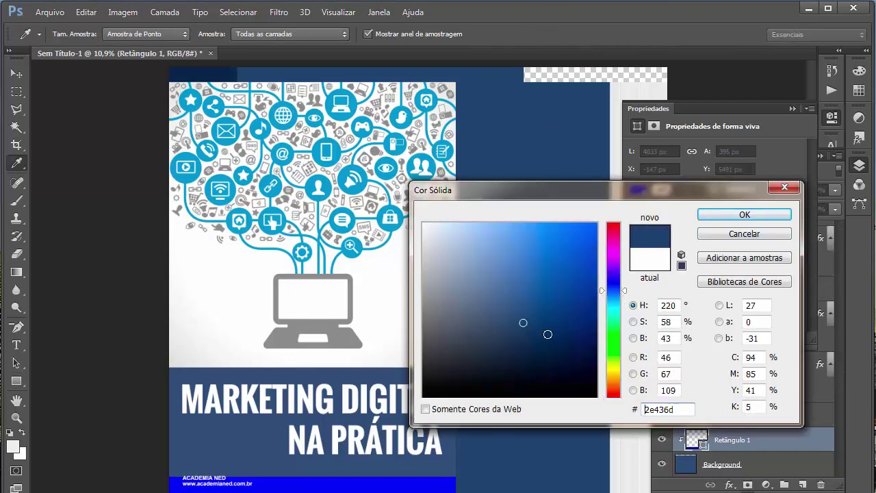
click(555, 335)
click(254, 437)
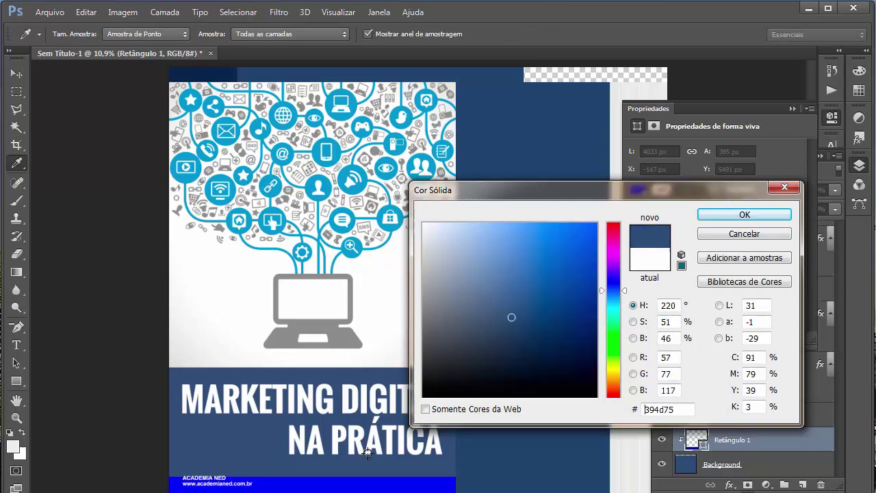
click(540, 328)
click(533, 331)
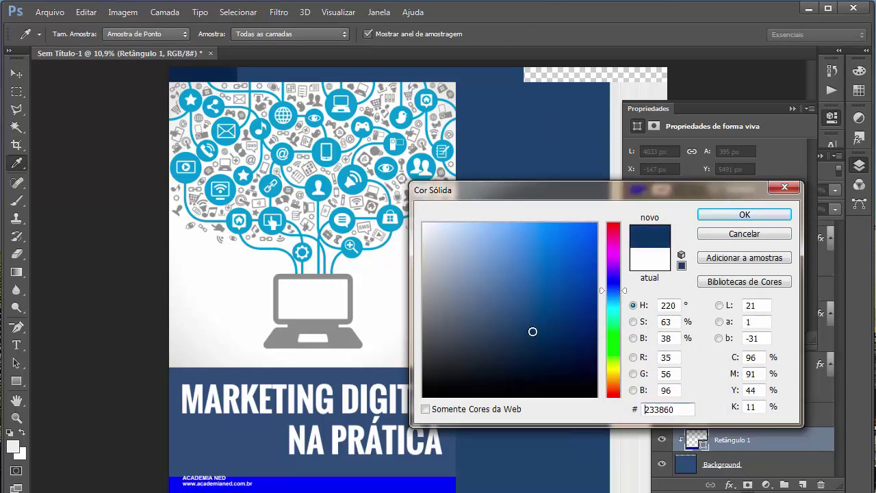
click(556, 310)
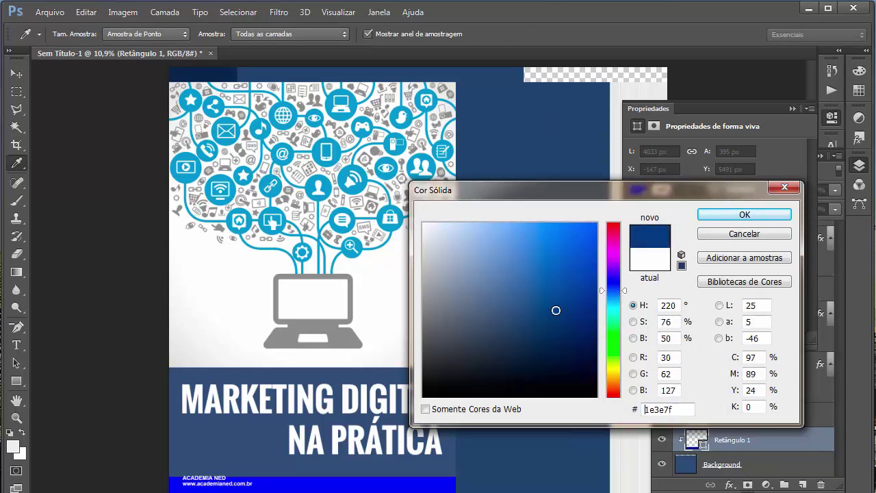
click(730, 217)
click(709, 445)
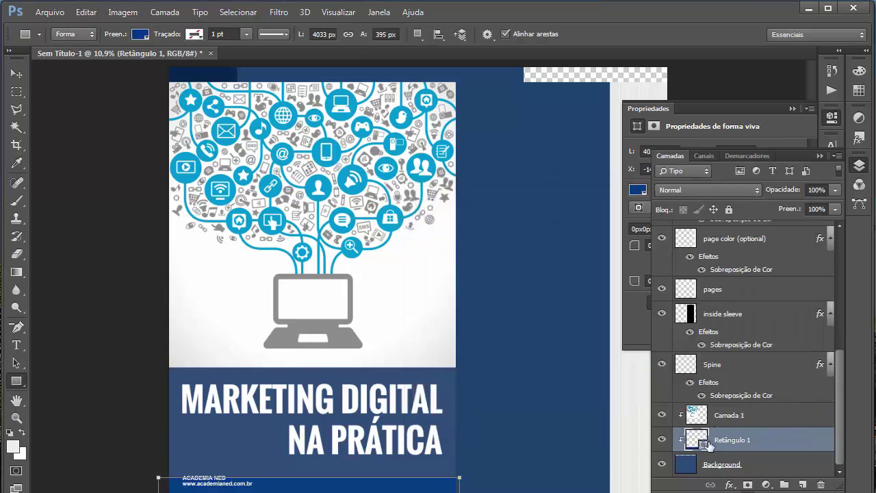
Step: Nudge the ACADEMIA NED credit down onto the blue band
key(v)
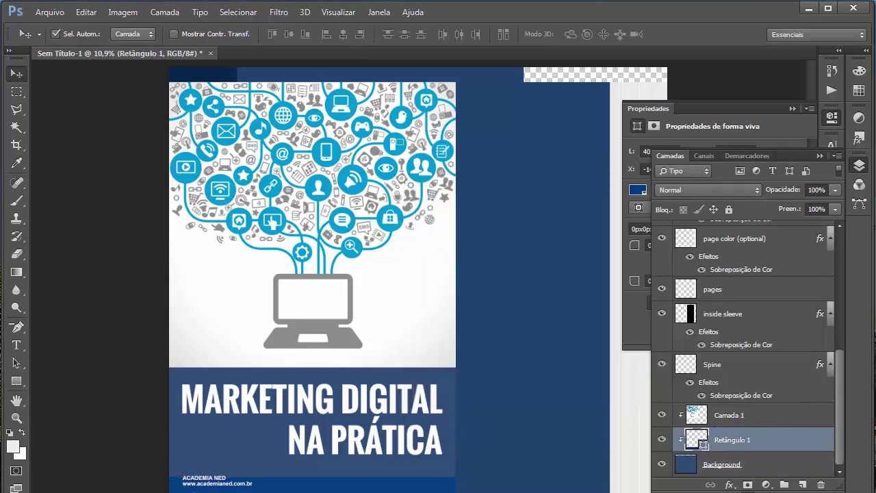
drag(201, 482, 196, 489)
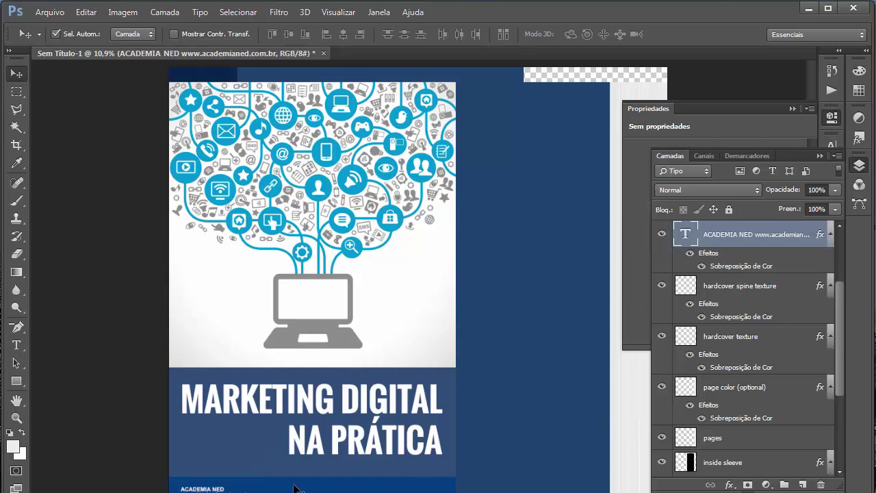
click(232, 454)
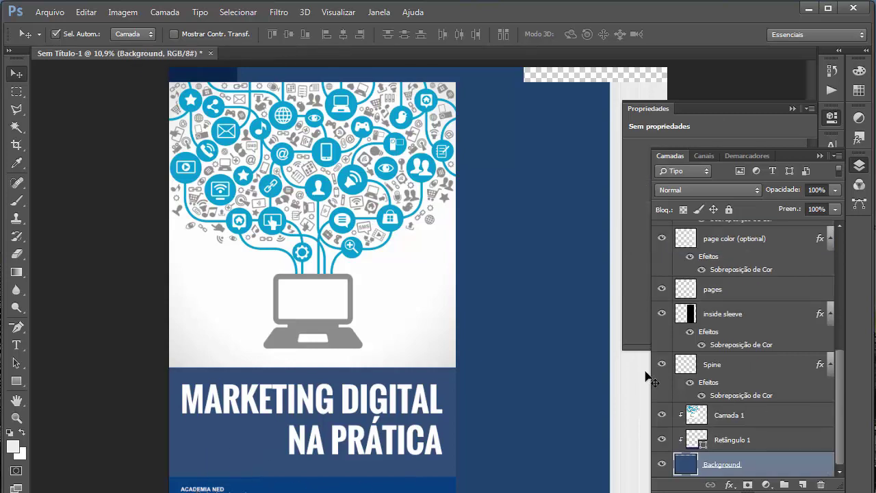
Step: Refill Retângulo 1 with darker navy #212d45 and lower both title lines slightly
click(312, 485)
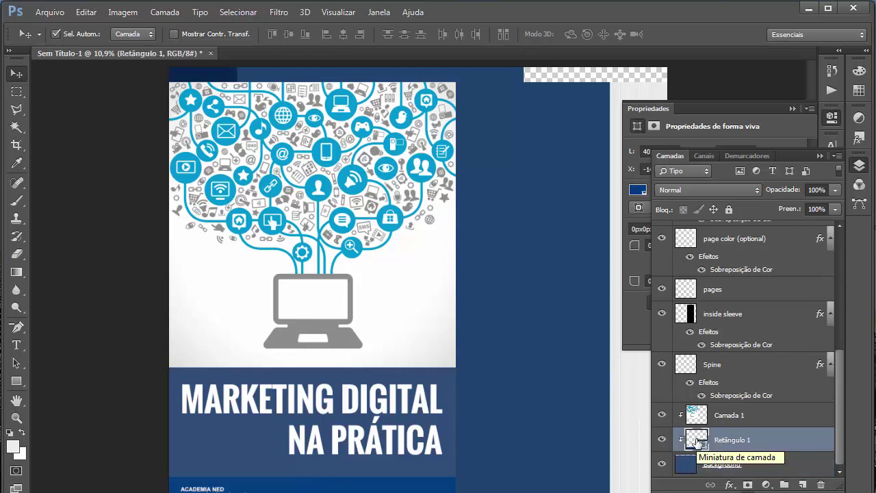
double_click(697, 441)
click(239, 458)
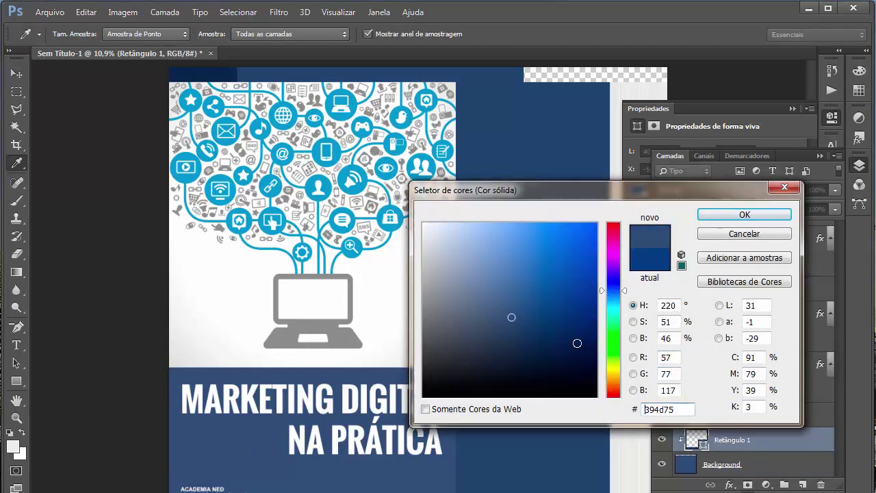
click(515, 350)
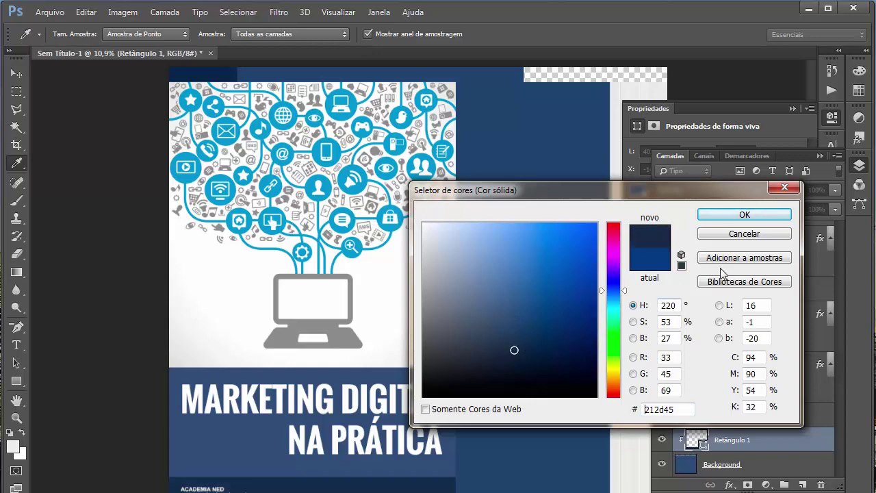
click(745, 216)
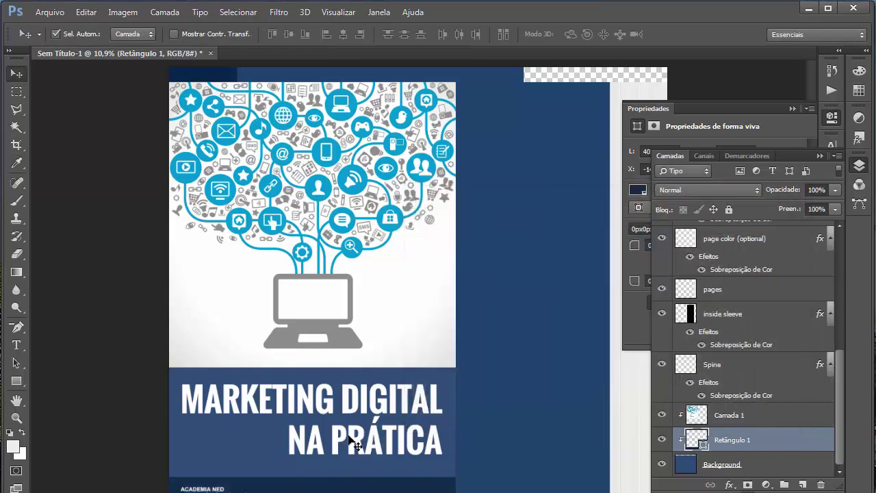
drag(342, 444, 339, 445)
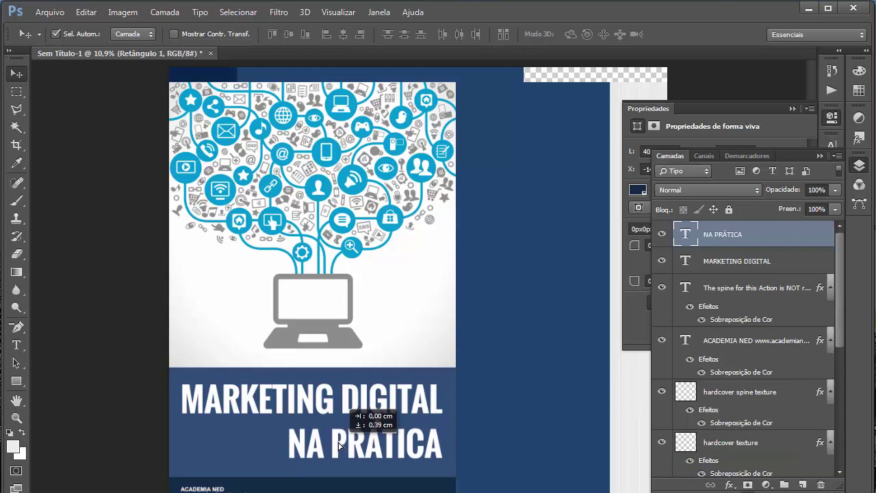
drag(362, 402, 358, 411)
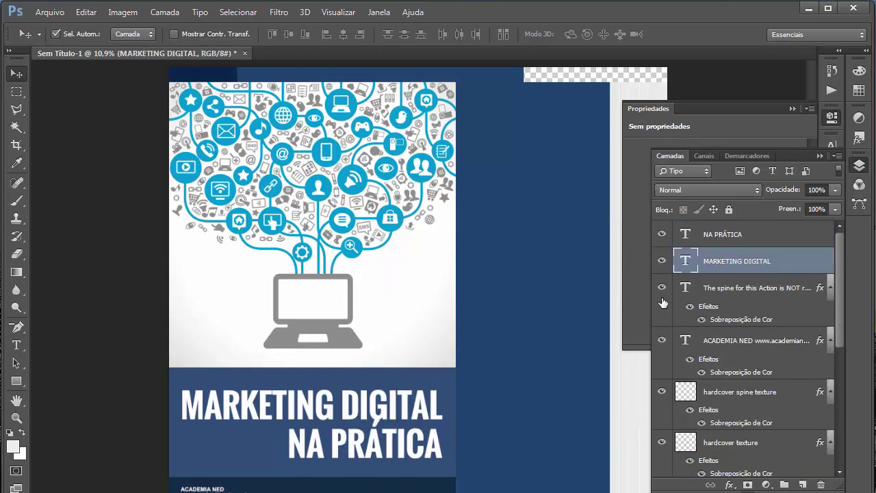
Step: Run the PSDCovers HARDCOVER012 'STEP 2 Add Color!' action, accepting its drop shadow and bevel prompts
click(821, 155)
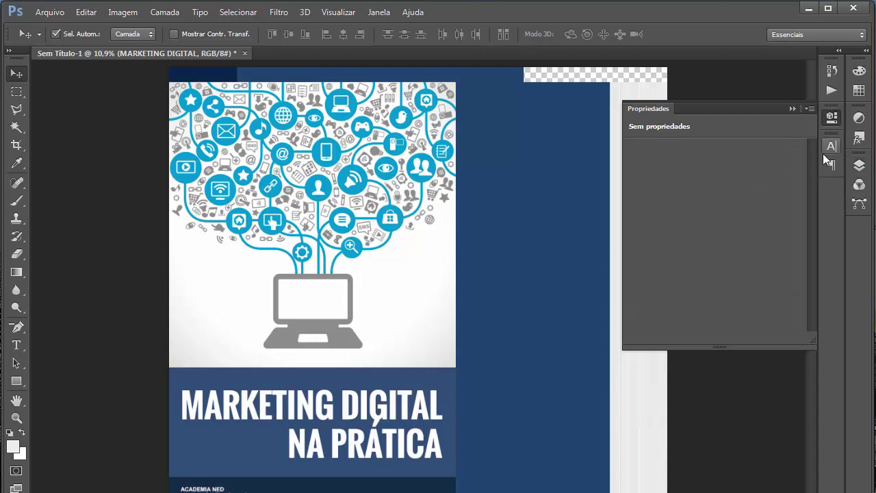
click(807, 113)
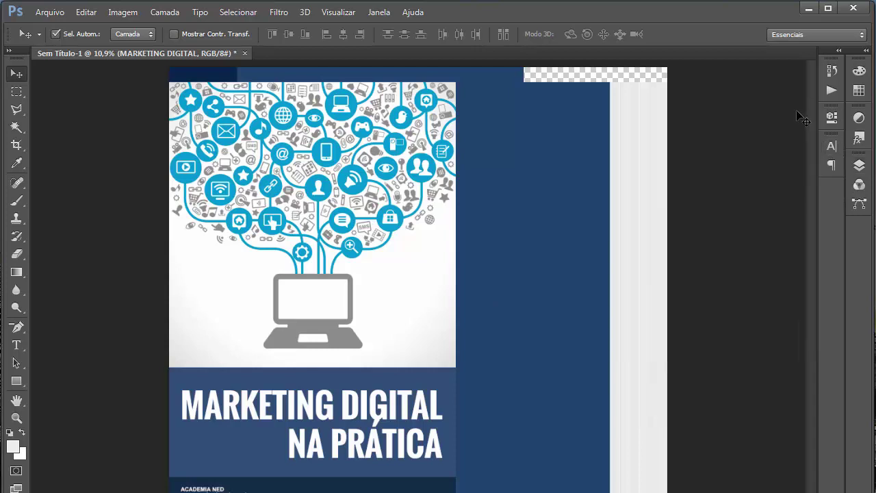
click(830, 91)
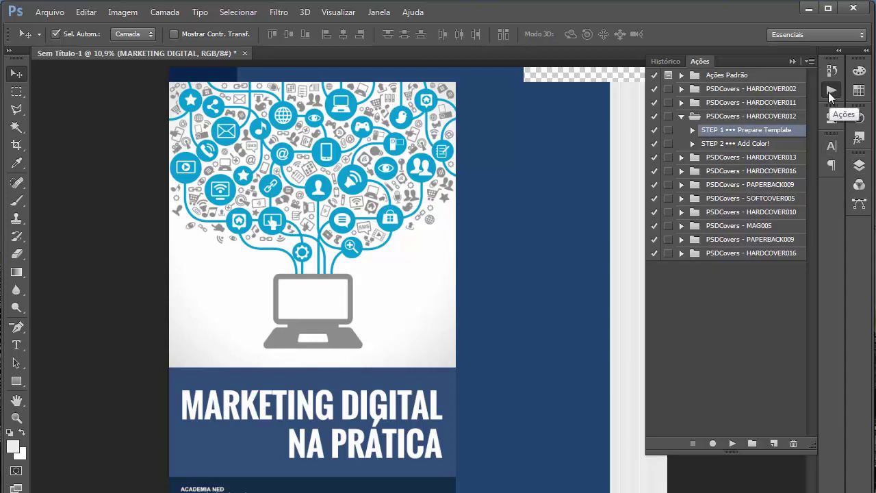
click(711, 145)
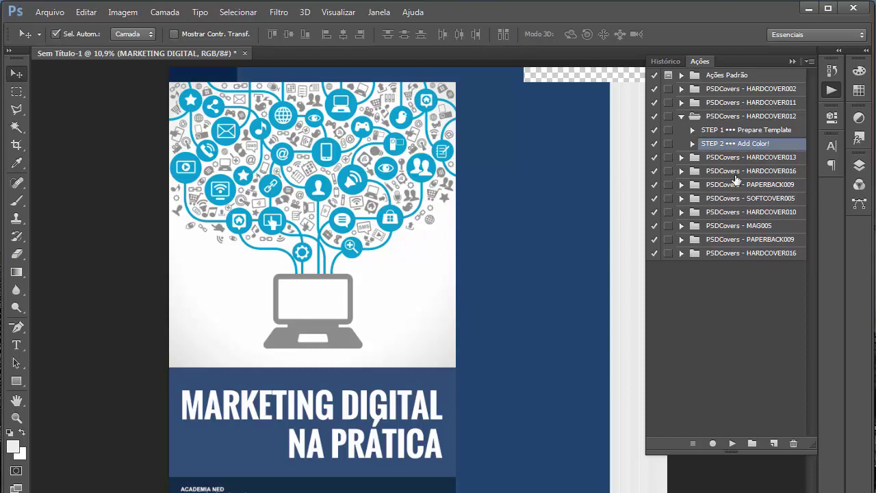
click(732, 444)
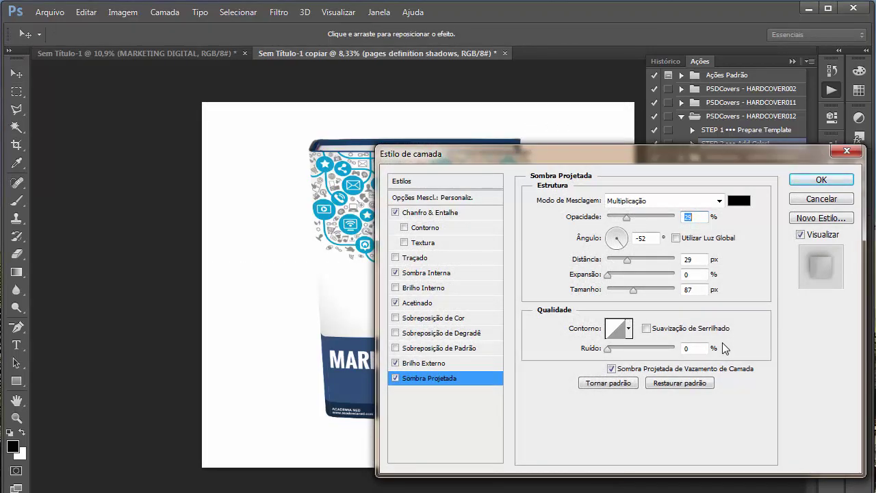
click(811, 181)
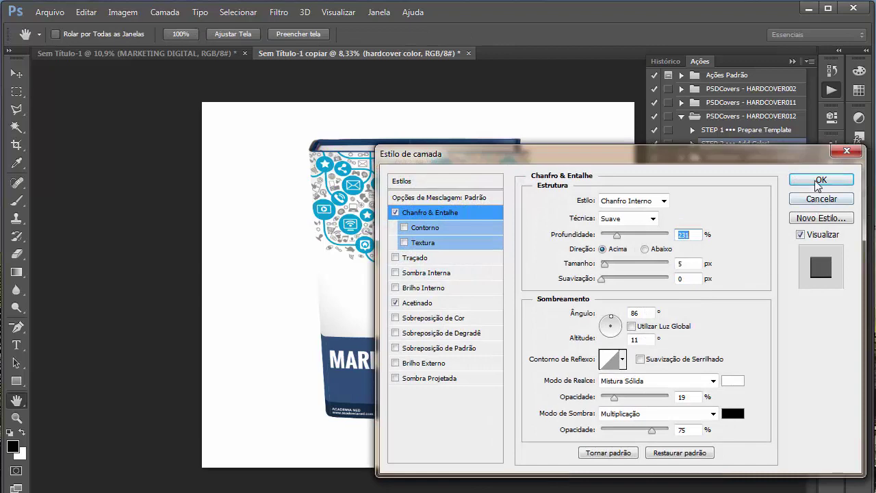
click(820, 180)
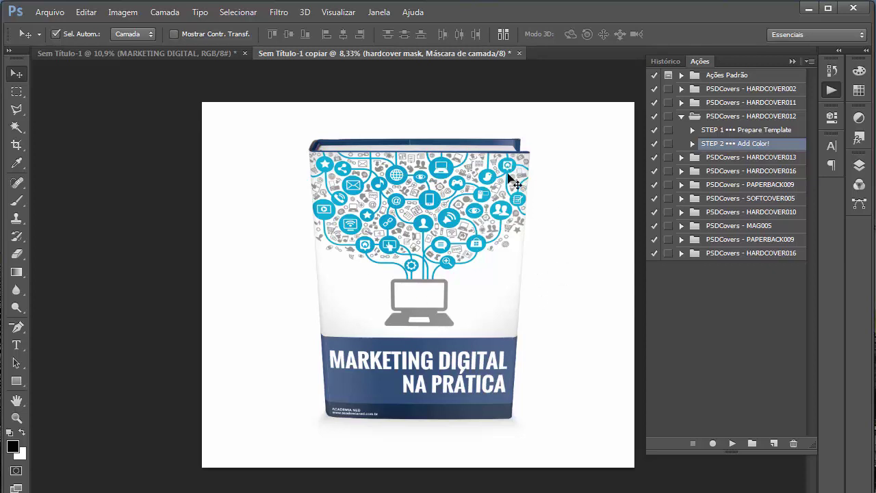
Step: Open the Color Overlay settings of the mockup's Background layer
click(589, 251)
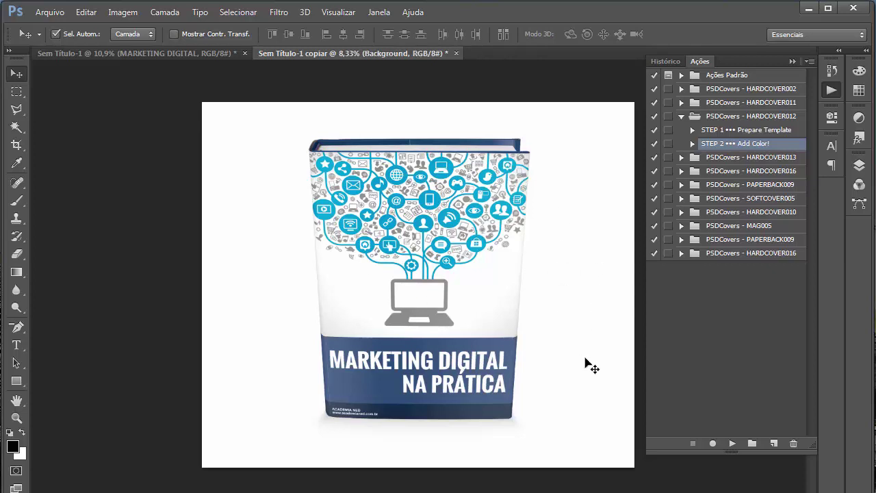
click(859, 165)
scroll(744, 351, down, 3)
scroll(745, 351, down, 3)
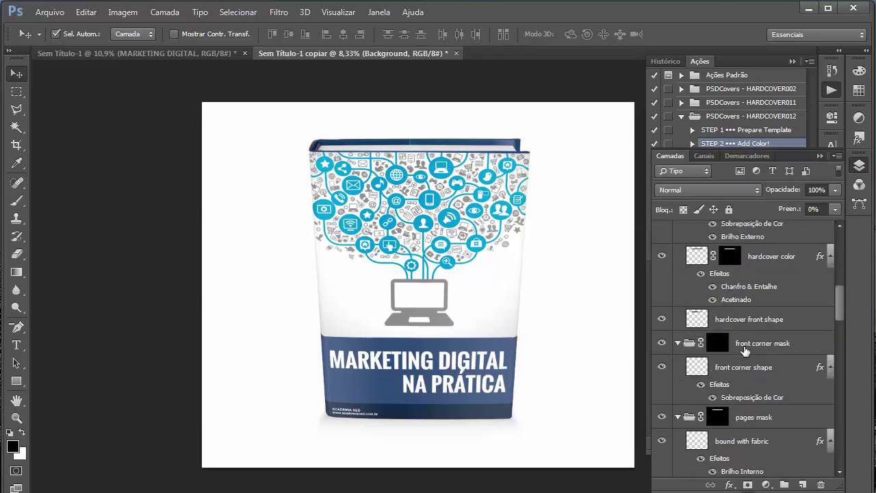
scroll(745, 351, down, 3)
scroll(751, 390, down, 3)
scroll(753, 391, down, 3)
scroll(801, 410, down, 3)
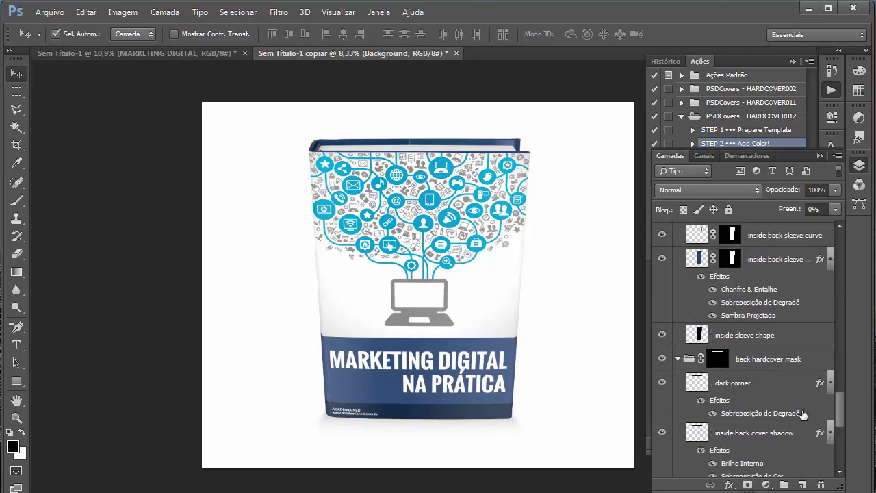
scroll(840, 408, down, 3)
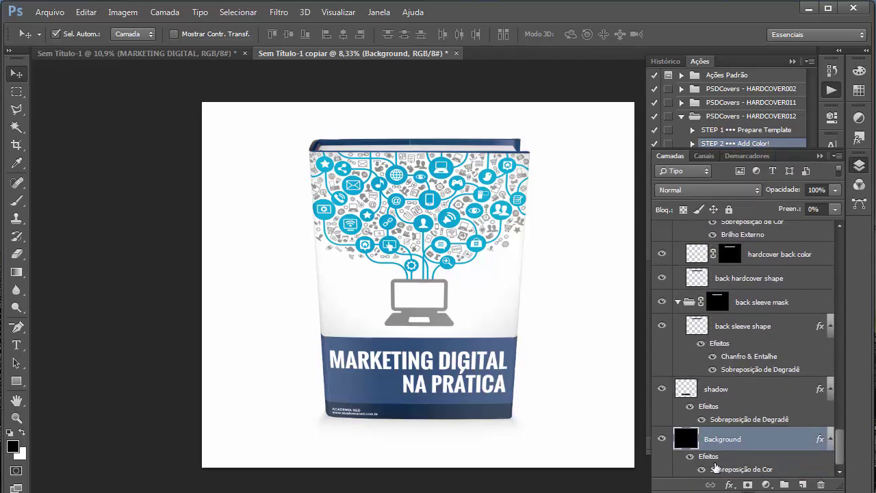
double_click(717, 471)
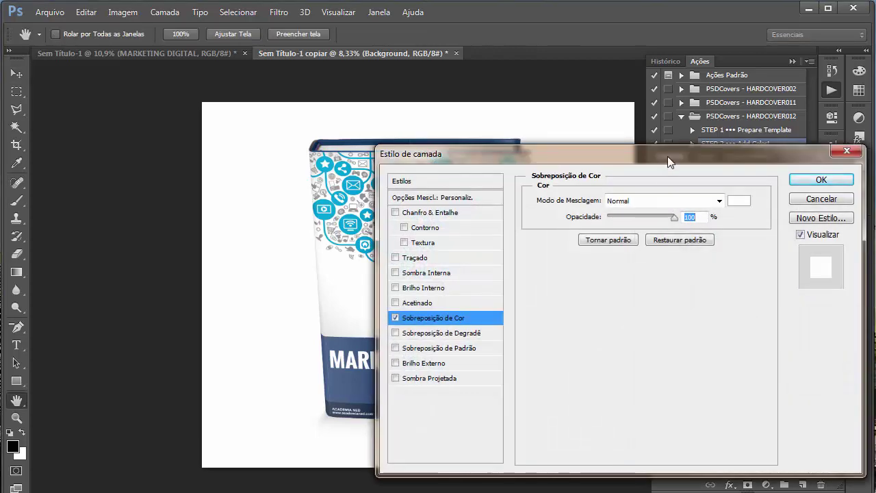
drag(667, 144, 702, 198)
Step: Set the overlay to a mid-blue sampled from the book cover and apply it
click(781, 245)
drag(503, 271, 424, 303)
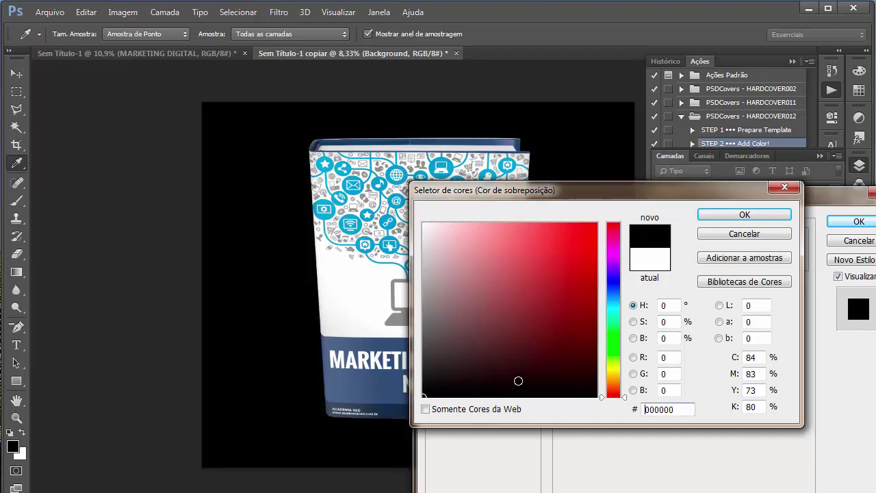
text(ff0000)
click(349, 392)
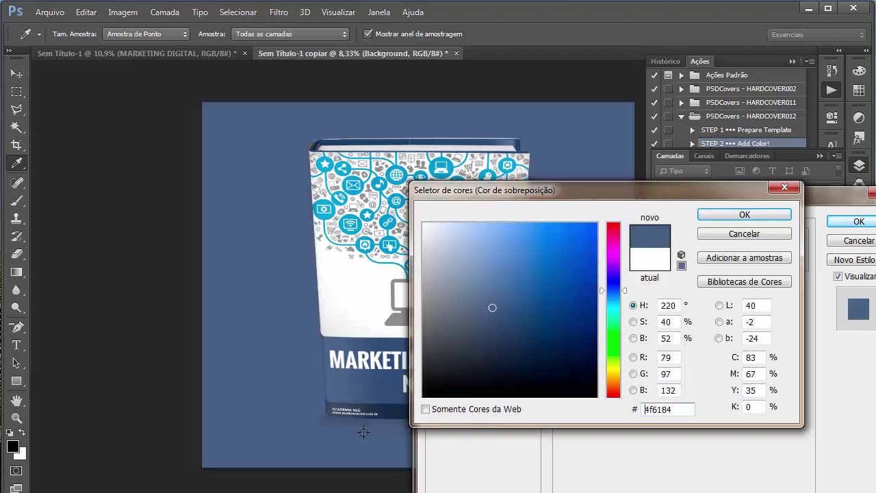
click(388, 414)
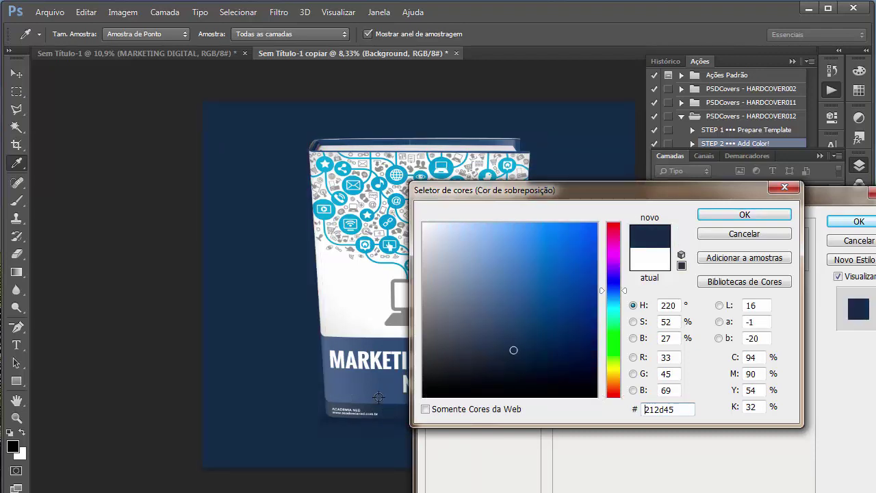
click(379, 400)
click(753, 215)
click(859, 221)
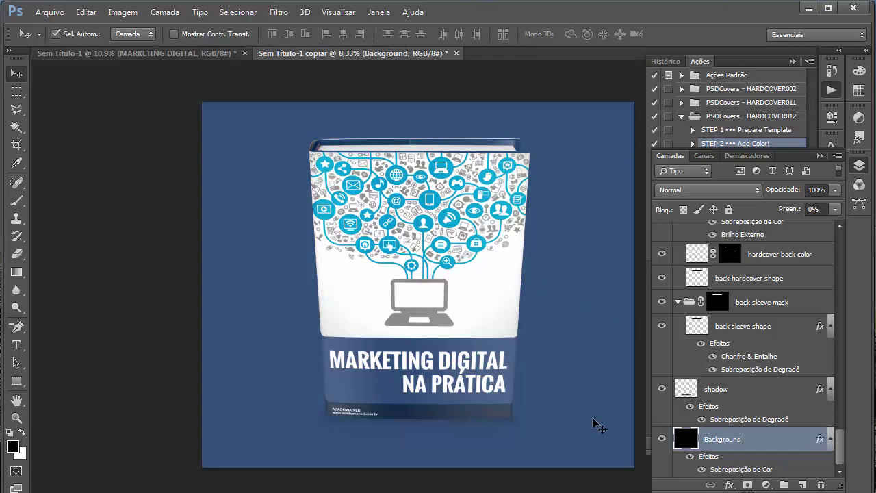
click(662, 439)
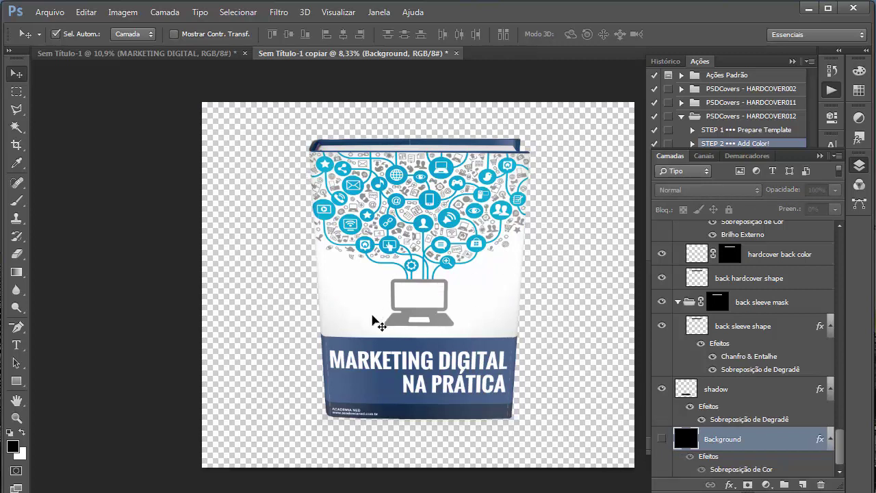
click(661, 439)
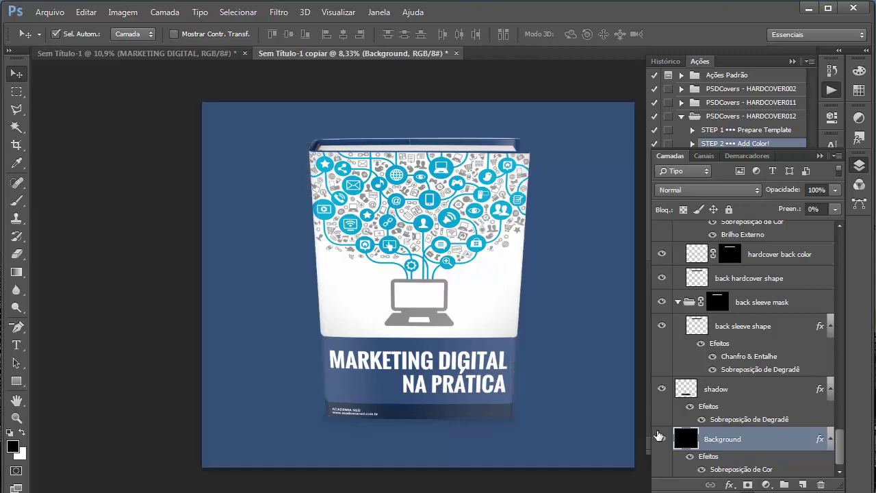
click(187, 54)
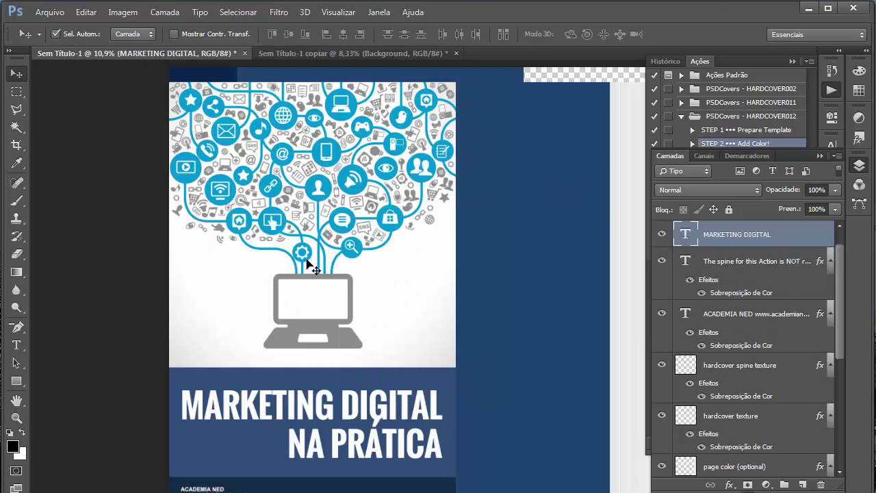
click(820, 156)
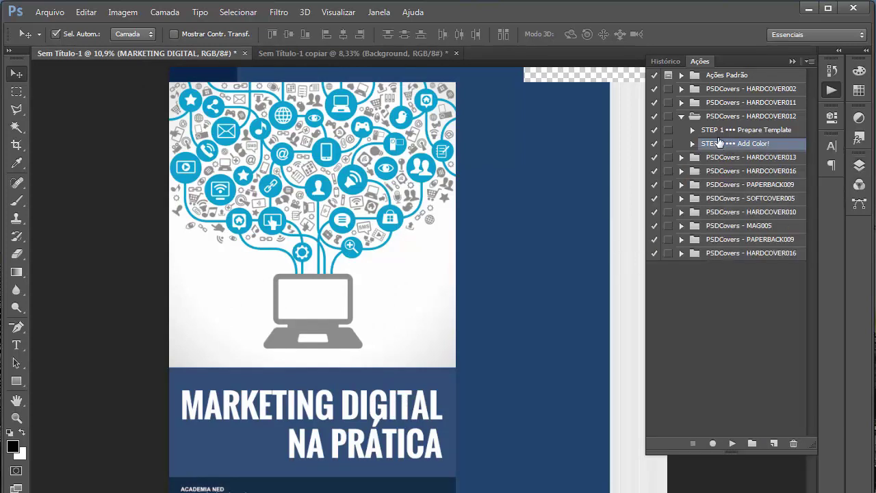
click(319, 55)
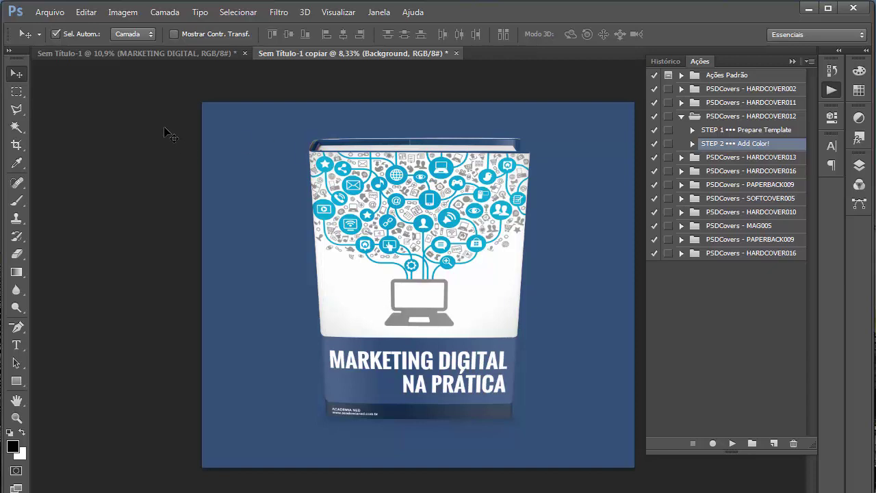
Step: Close 'Sem Título-1 copiar' and 'Sem Título-1', discarding unsaved changes in both
click(456, 53)
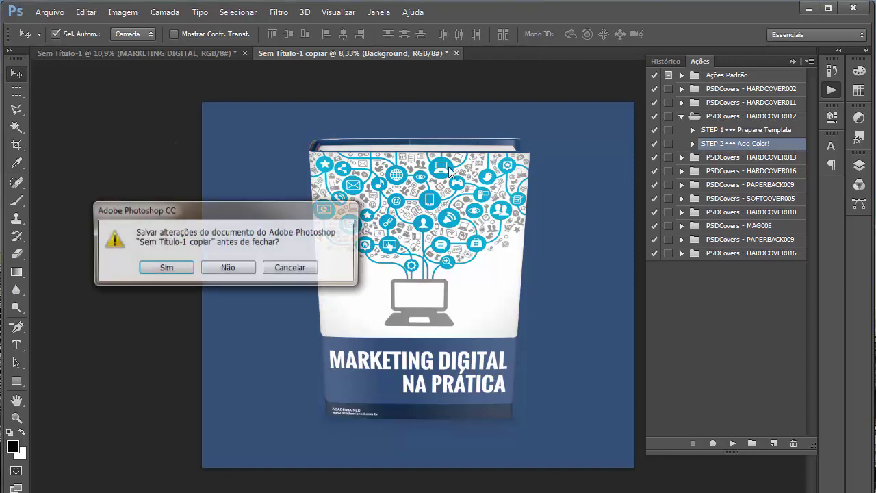
click(228, 268)
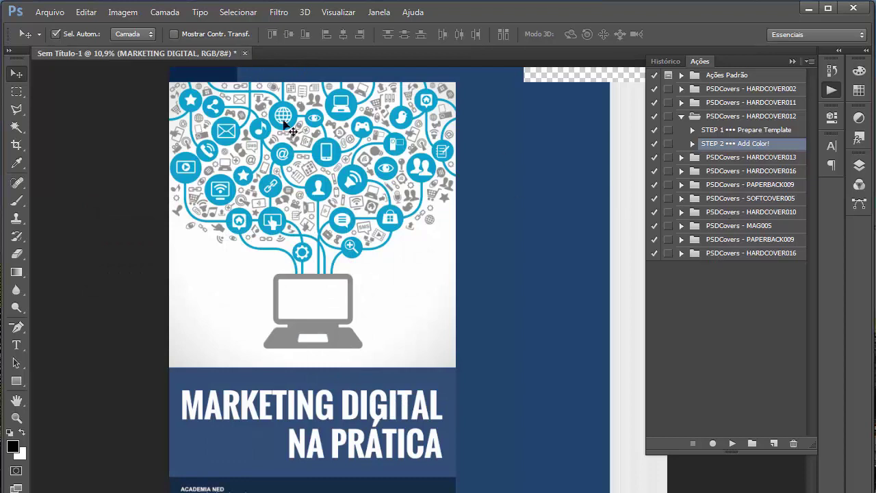
click(243, 53)
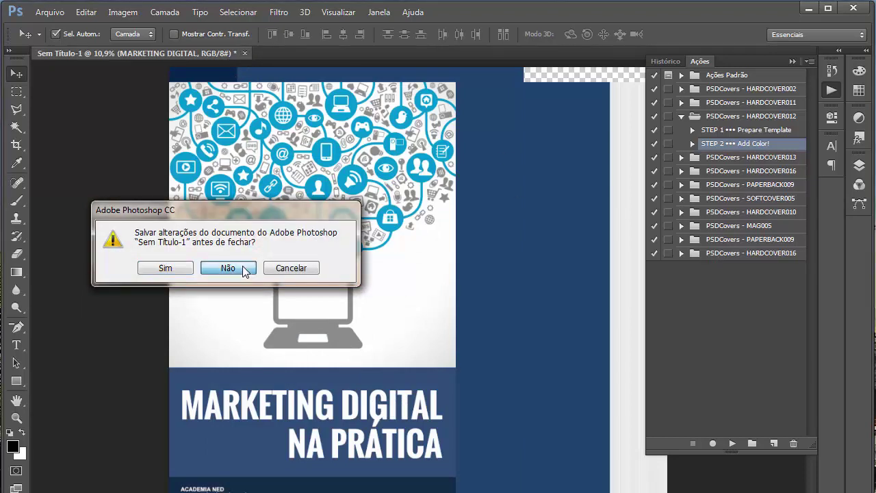
click(242, 269)
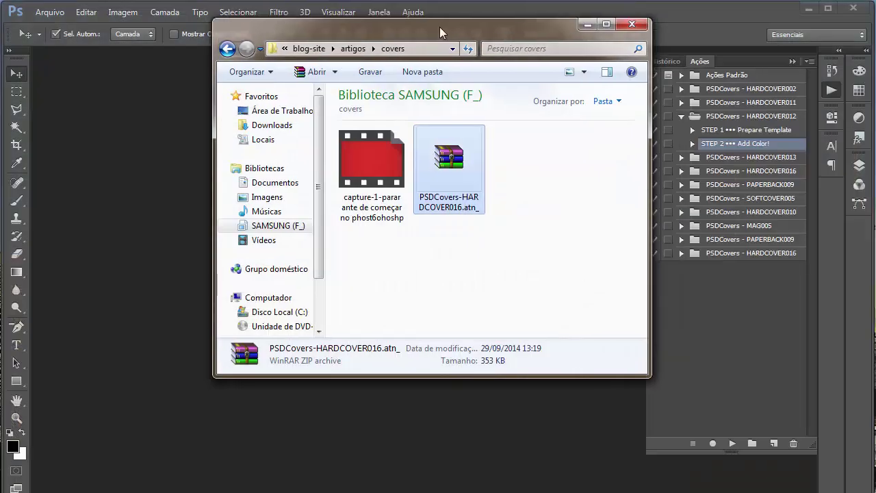
Step: Go to the SAMSUNG (F_) drive and open Documentos, then 1-INSIDER_MATERIAIS
drag(440, 26, 333, 64)
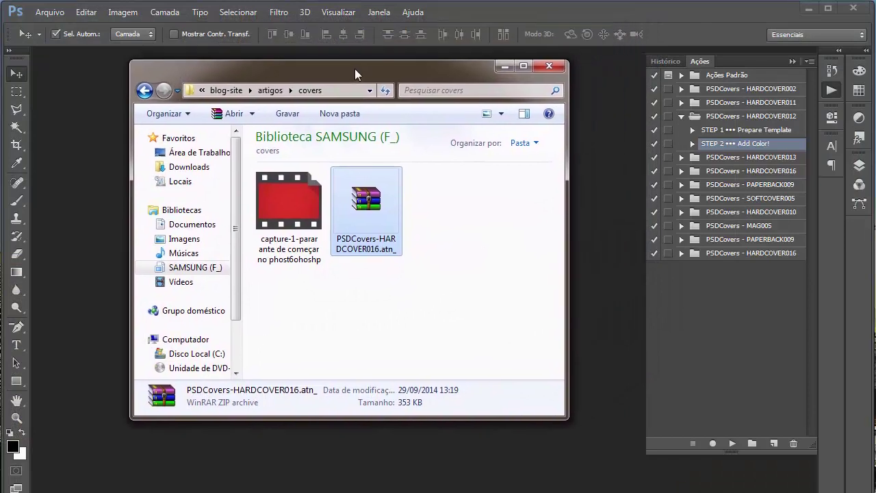
click(164, 262)
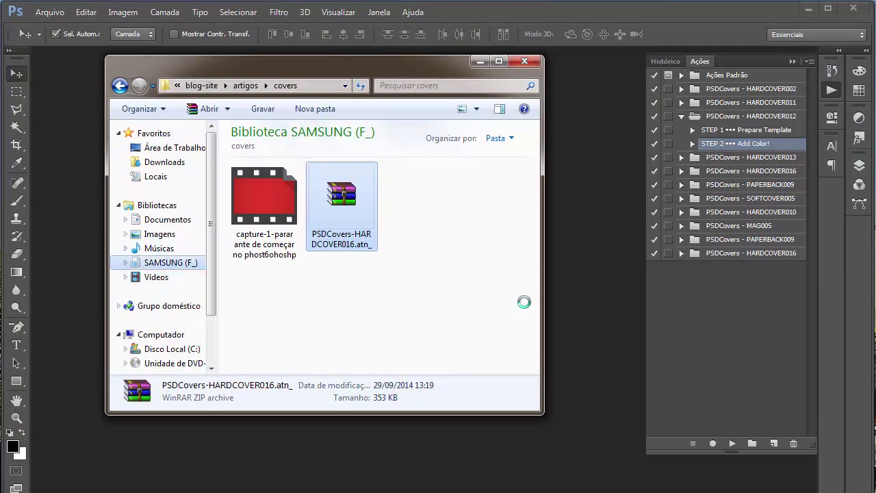
drag(543, 299, 731, 294)
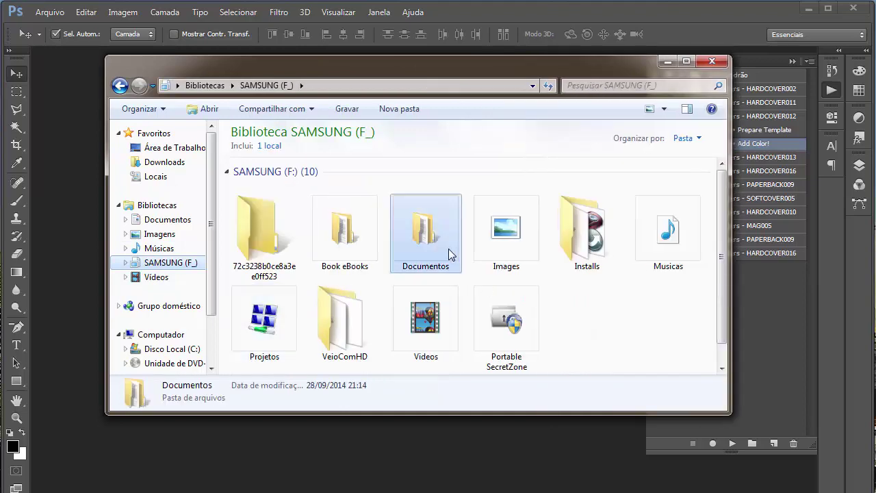
double_click(449, 248)
click(280, 200)
double_click(280, 200)
Step: Open 1-Comprados, then the graphicriver-6259501-book-mockup folder
double_click(263, 188)
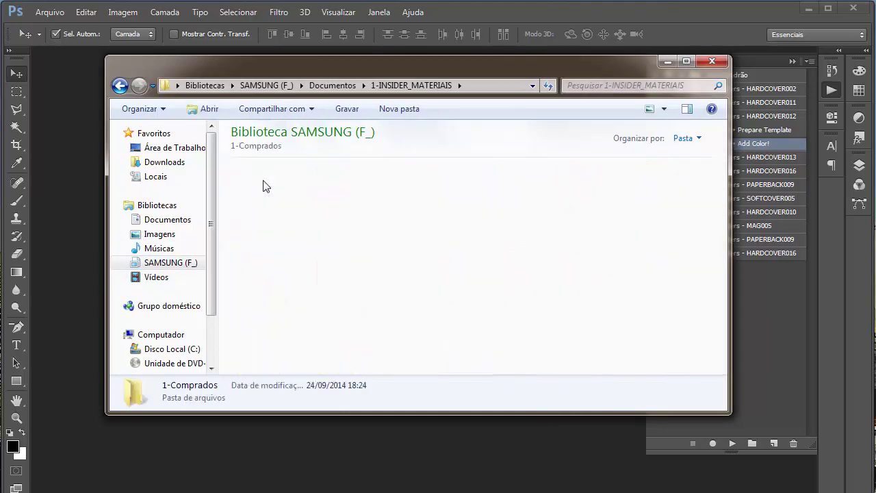
click(588, 308)
scroll(613, 287, down, 2)
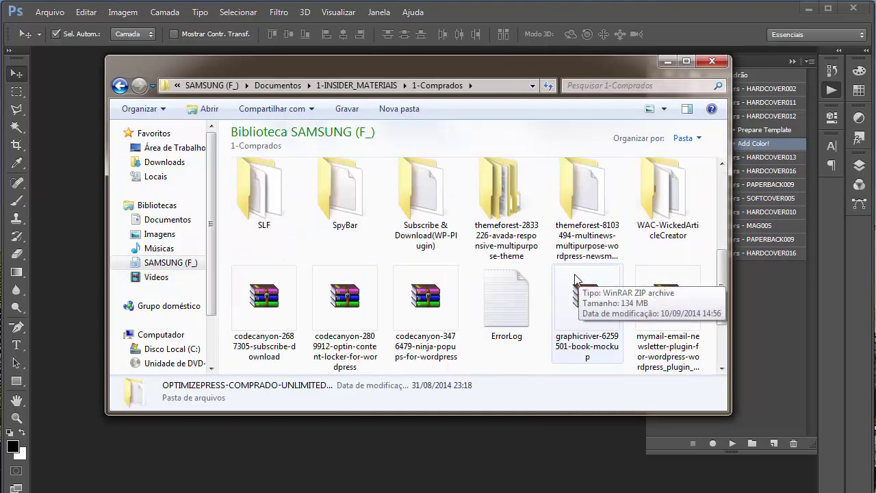
scroll(616, 234, up, 1)
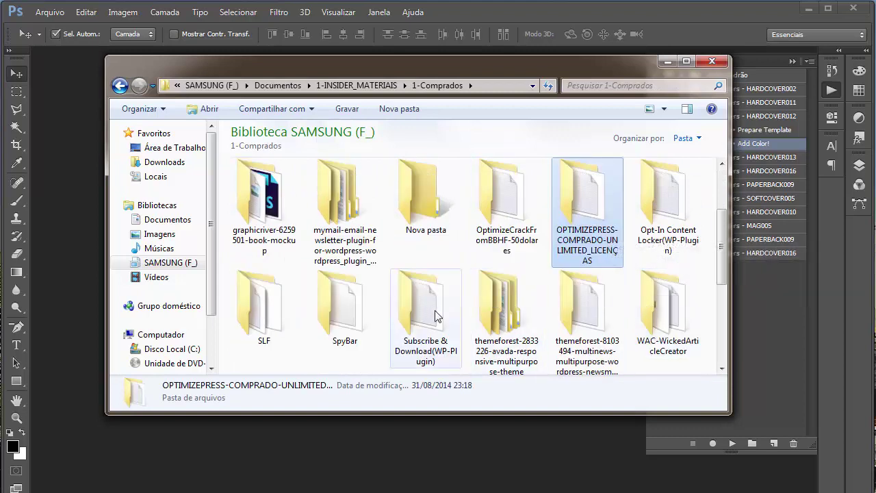
double_click(263, 199)
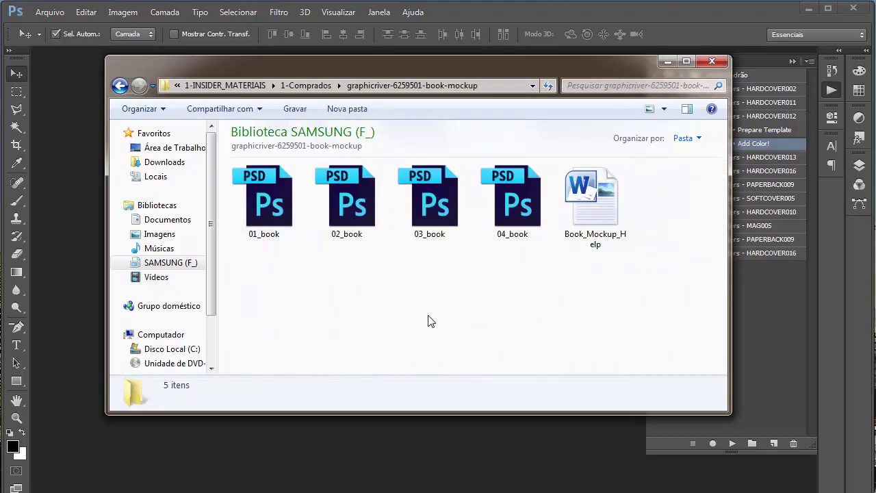
drag(385, 66, 362, 65)
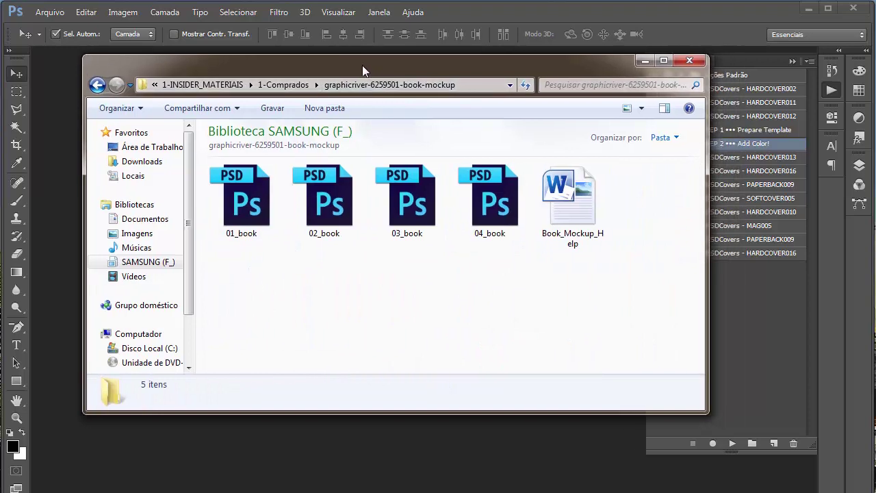
drag(482, 64, 472, 67)
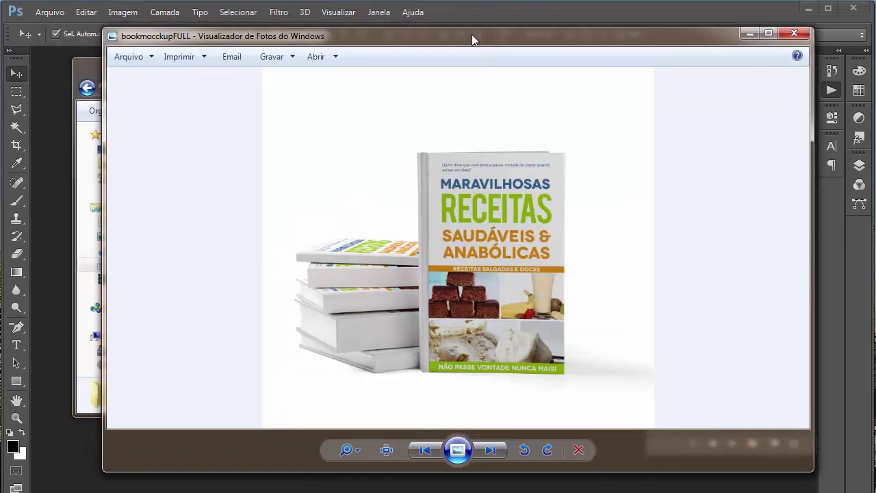
Step: Reposition the bookmocckupFULL preview in Photo Viewer, then minimize it
drag(449, 13, 471, 34)
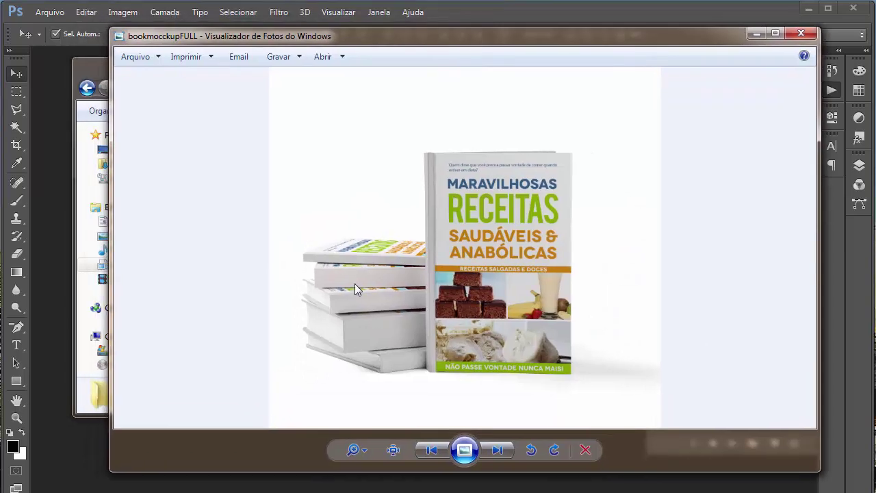
click(755, 36)
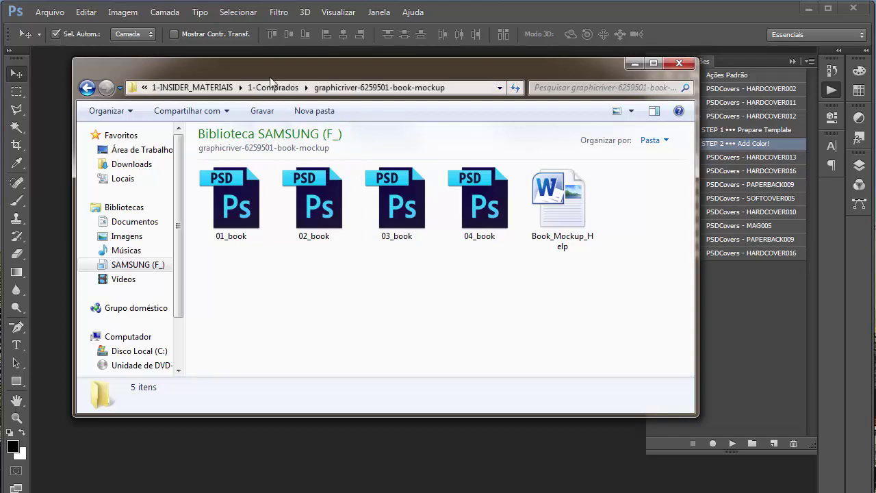
Step: Look over the 02_book, 03_book and 04_book files and collapse the actions panel
mouse_move(274, 69)
mouse_down()
mouse_move(208, 277)
mouse_move(161, 271)
mouse_up()
click(212, 404)
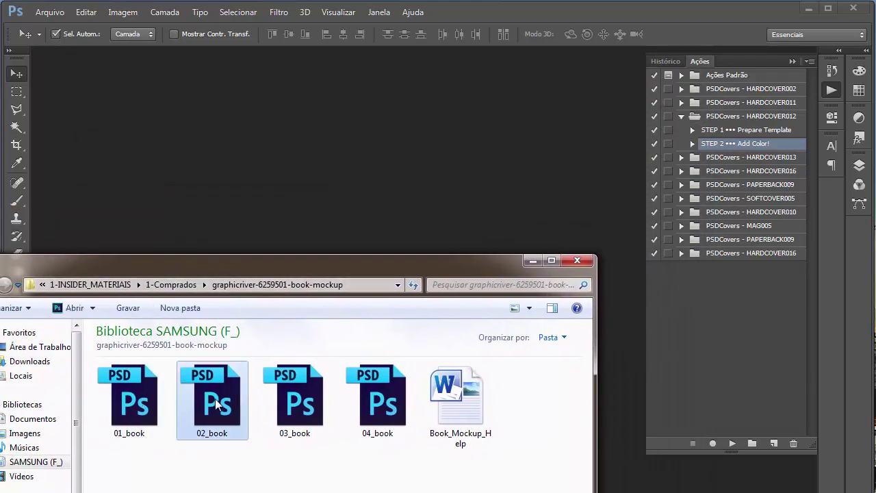
click(294, 404)
click(387, 405)
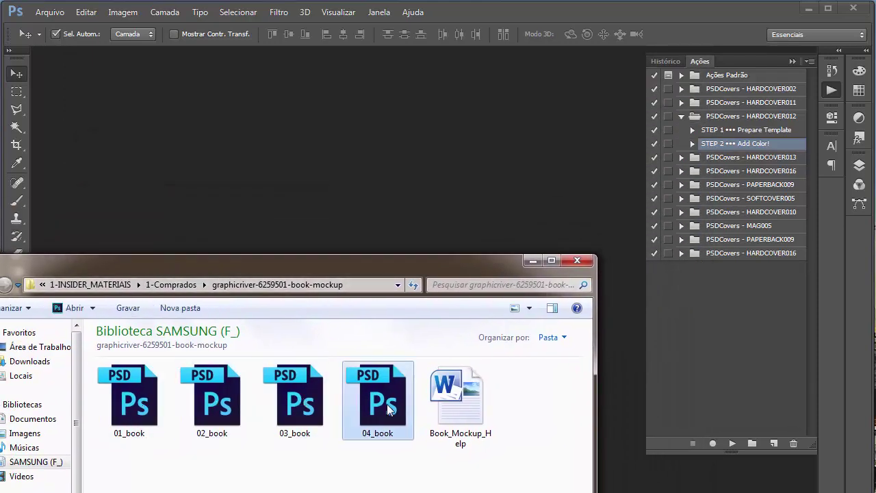
click(793, 61)
Step: Drag 01_book.psd into Photoshop, keeping its embedded colour profile
key(alt+Tab)
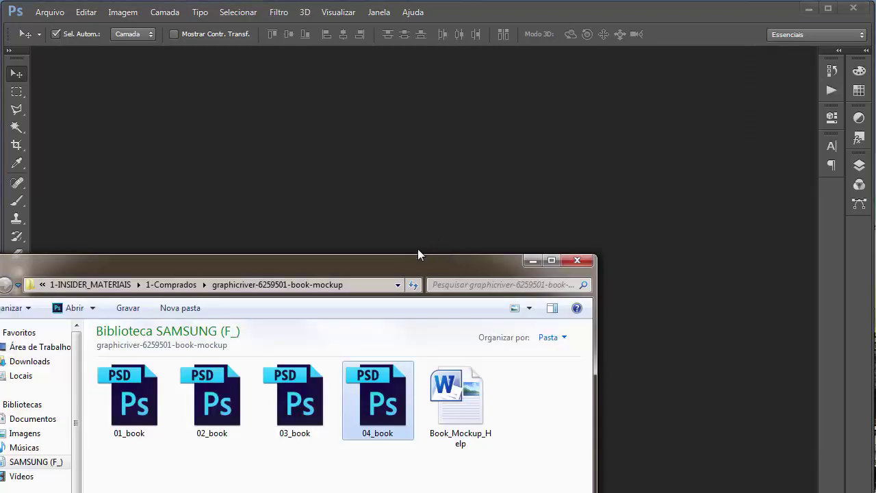
click(137, 403)
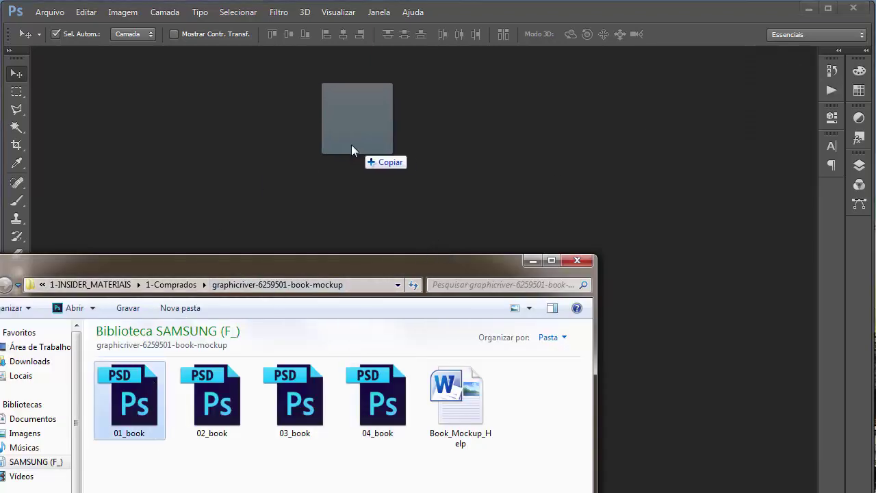
drag(137, 401, 301, 163)
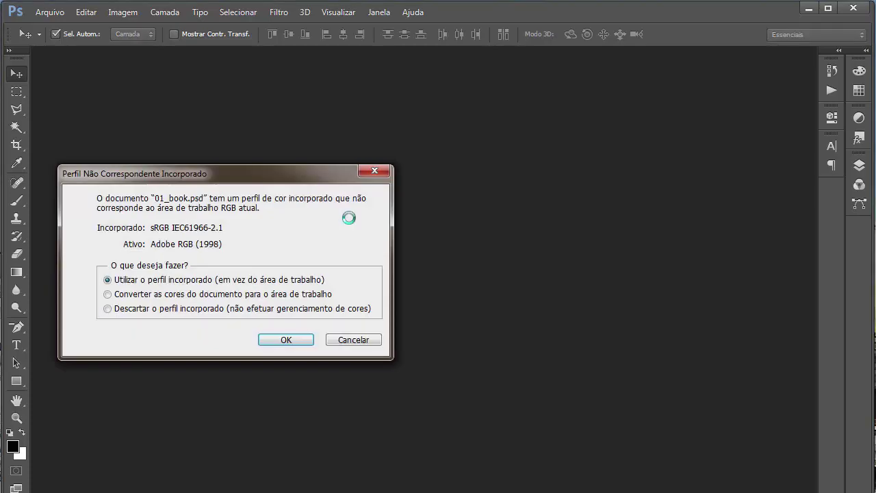
key(Return)
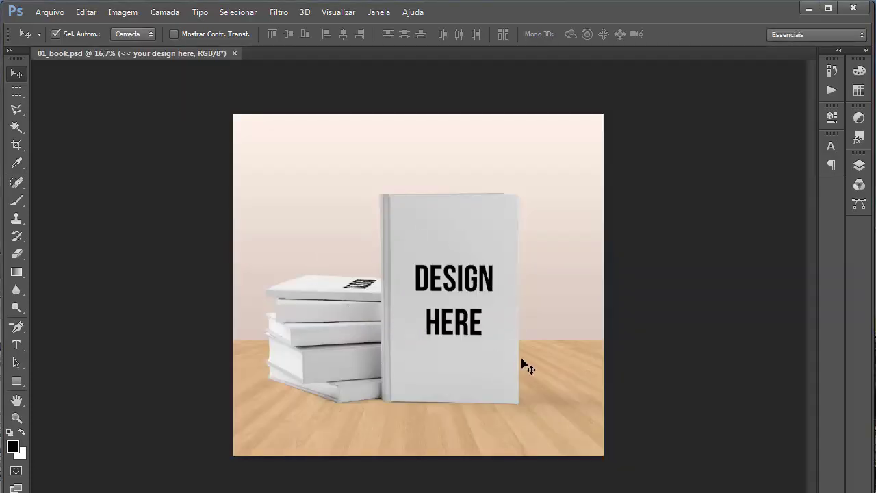
Step: Show the Layers panel, expand the sides group, and select '<< your design here'
click(678, 276)
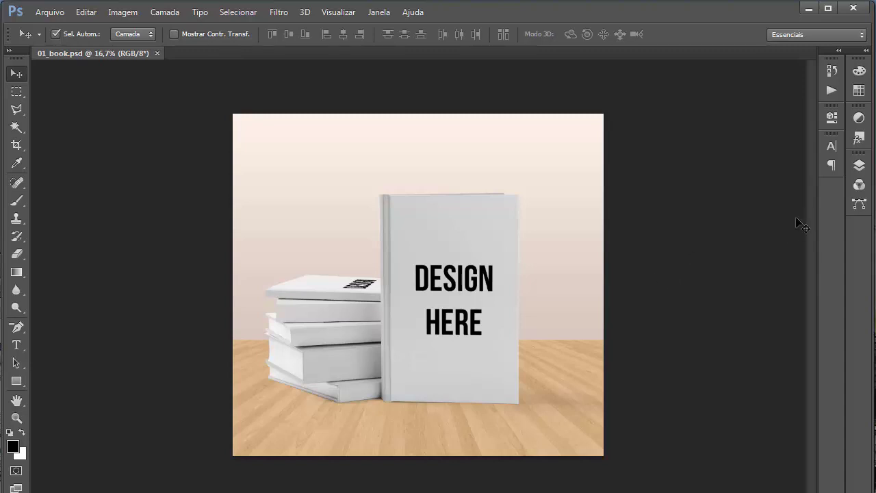
click(859, 166)
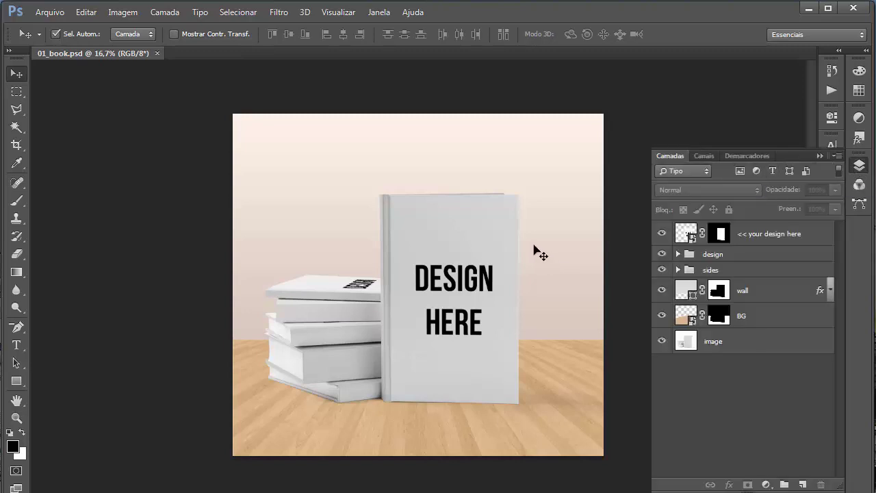
click(461, 275)
click(326, 299)
click(452, 291)
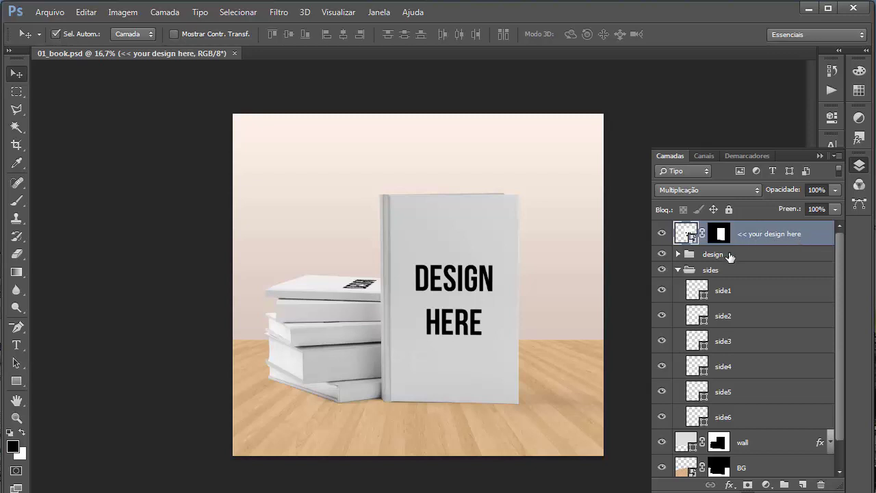
click(756, 255)
click(686, 235)
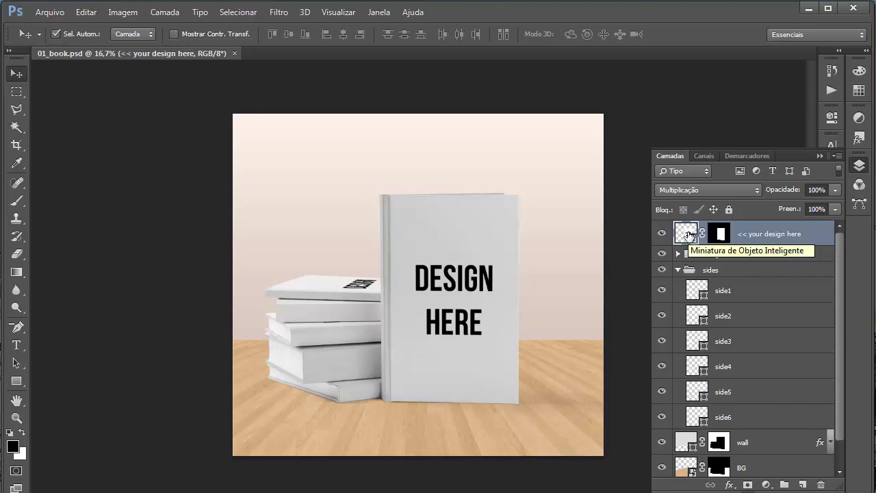
Step: Open the '<< your design here' smart object as Layer 2.psb, dismissing the notice
double_click(688, 235)
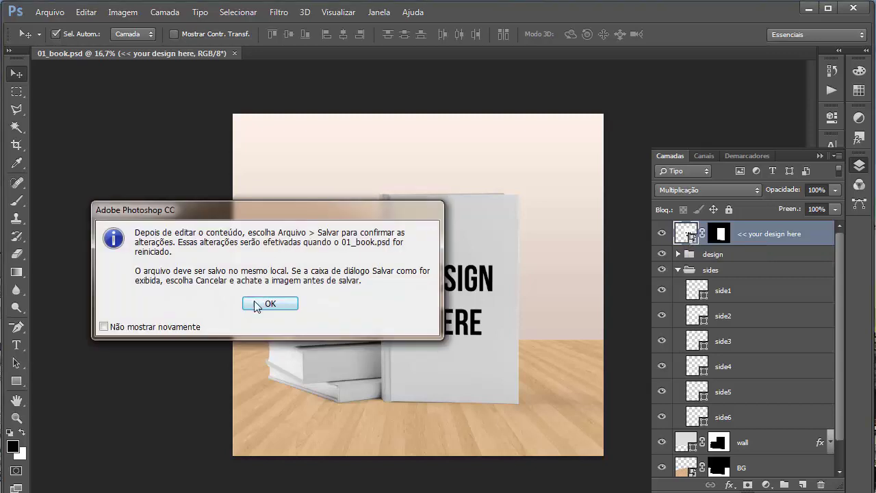
click(258, 304)
click(302, 342)
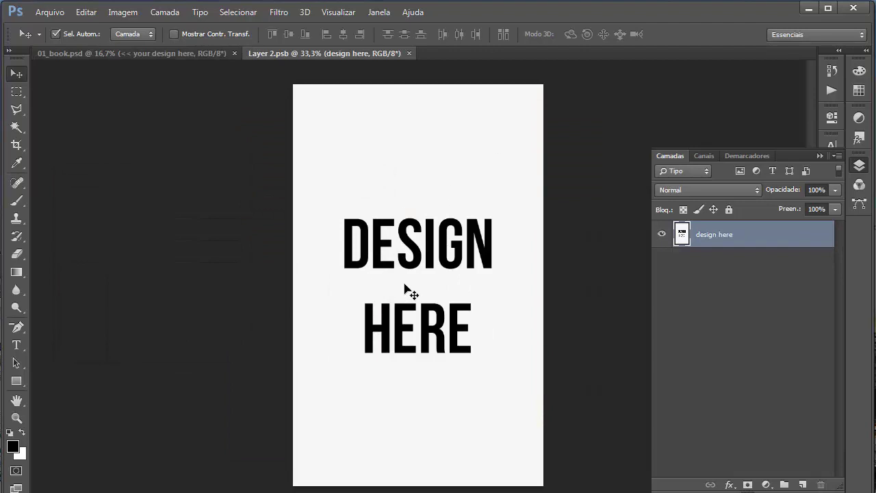
click(186, 54)
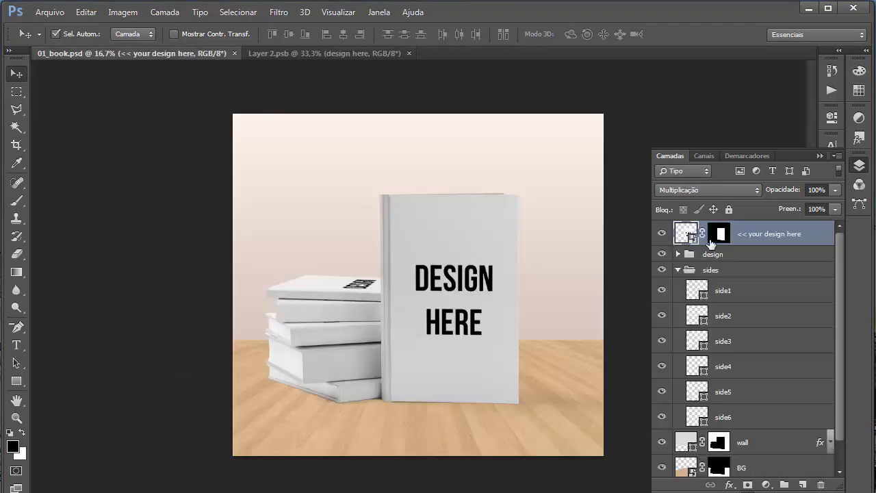
click(286, 56)
click(154, 54)
click(303, 54)
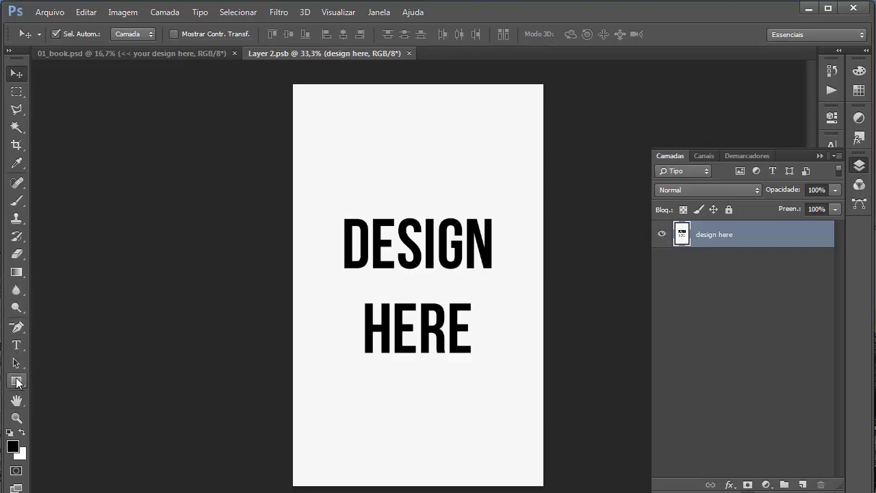
Step: Select the Paint Bucket and set the foreground colour to cyan #1be2d2
click(17, 381)
click(17, 272)
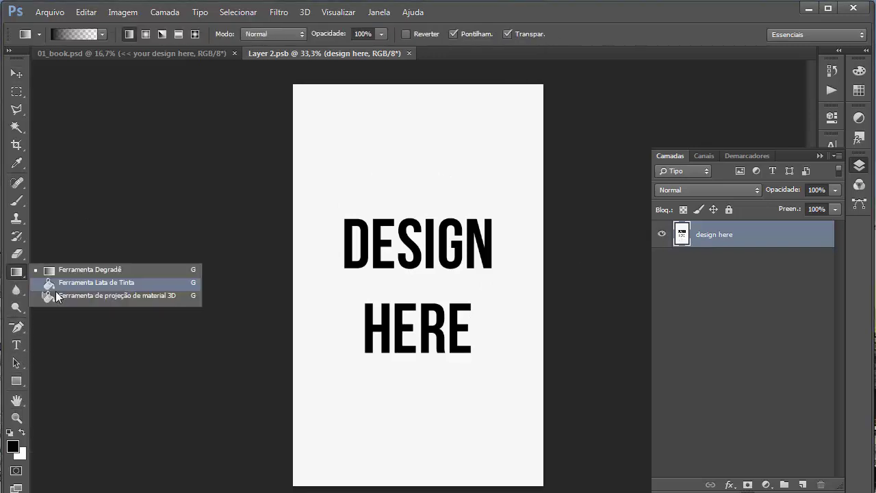
click(96, 283)
click(12, 446)
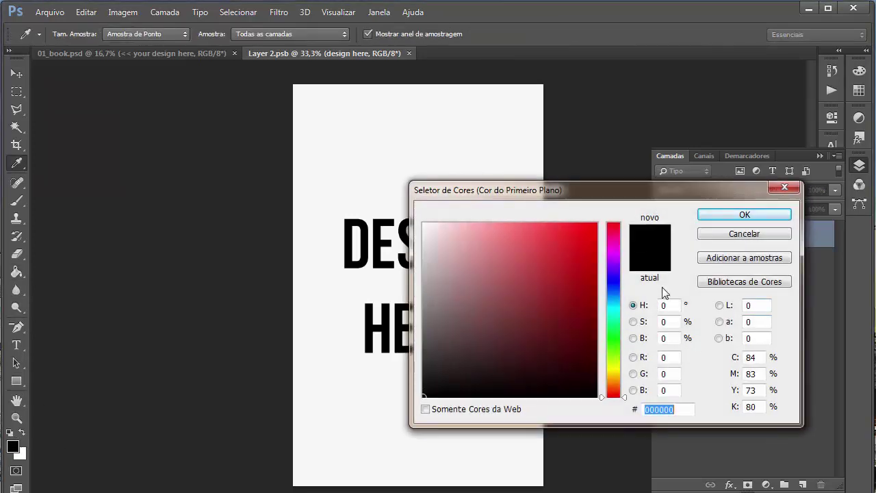
drag(618, 326, 618, 312)
click(577, 243)
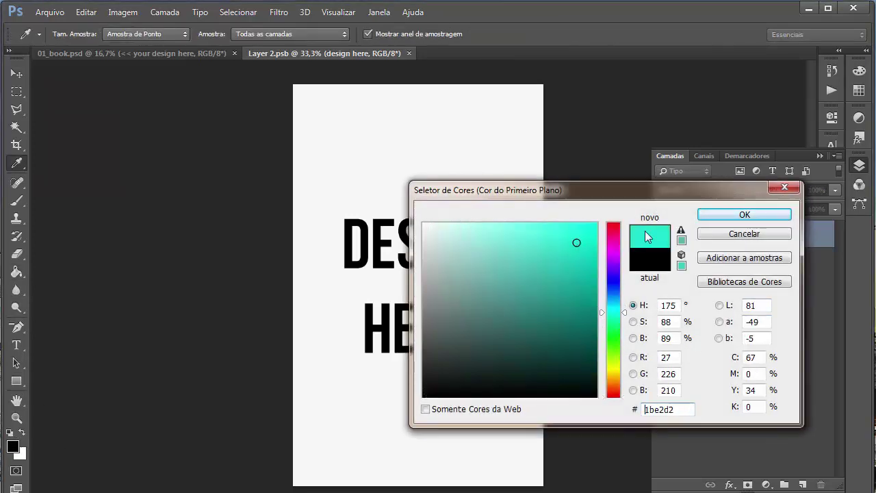
key(Return)
Step: Fill a new layer with the cyan and save Layer 2.psb to update the mockup
click(801, 485)
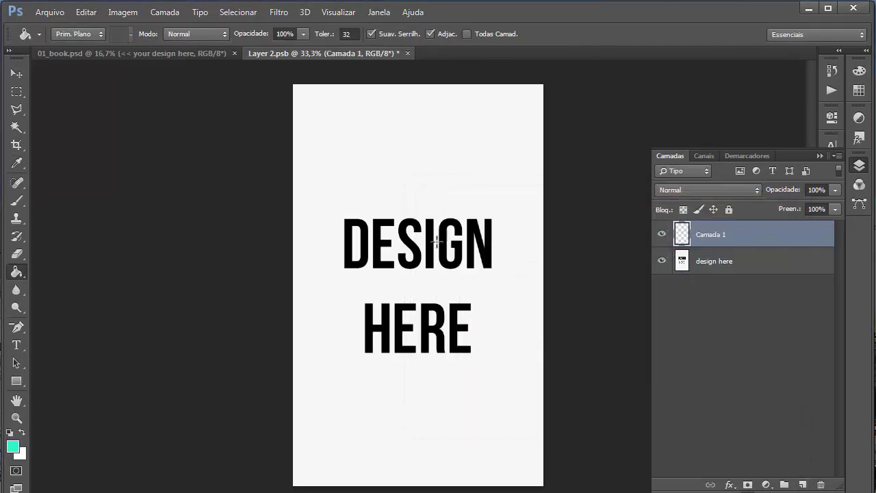
click(450, 261)
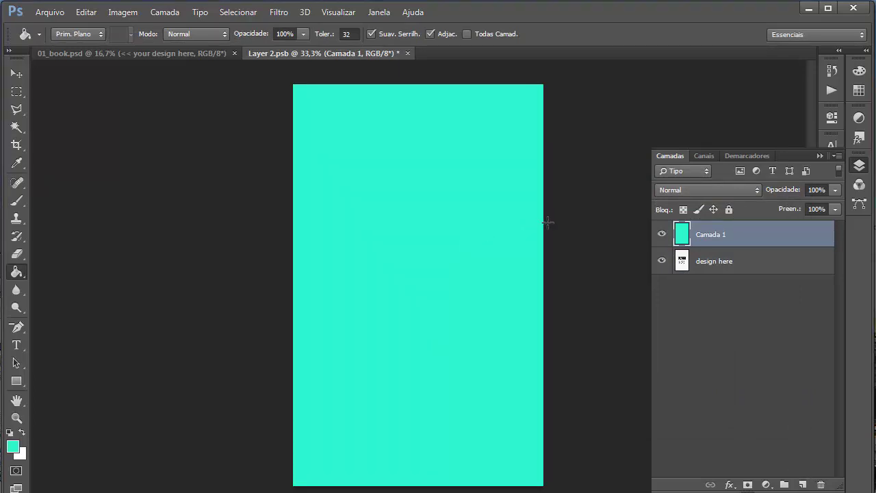
key(ctrl+s)
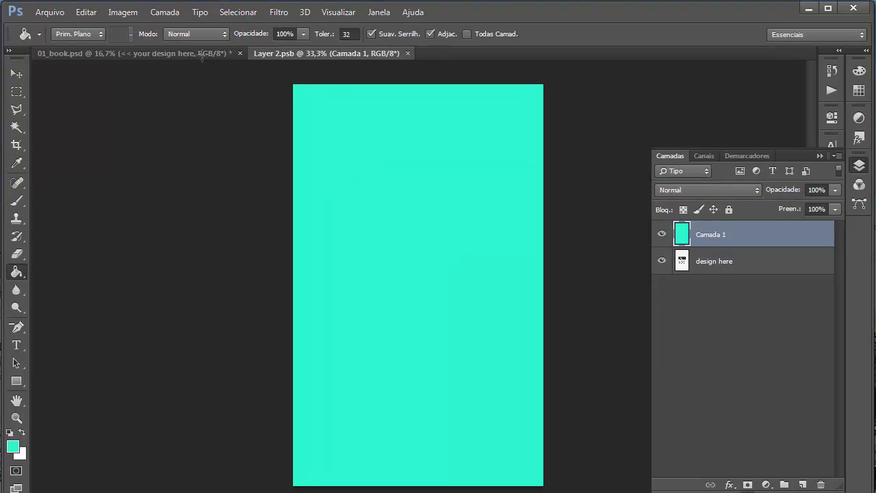
click(181, 53)
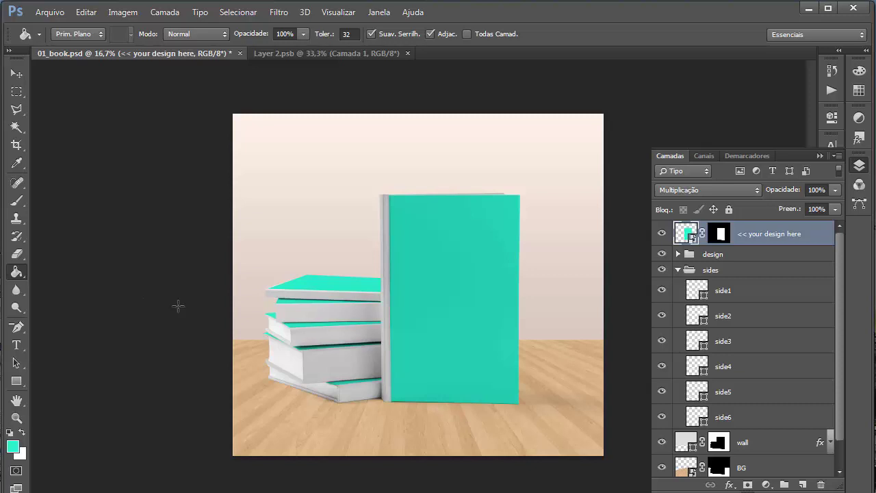
key(v)
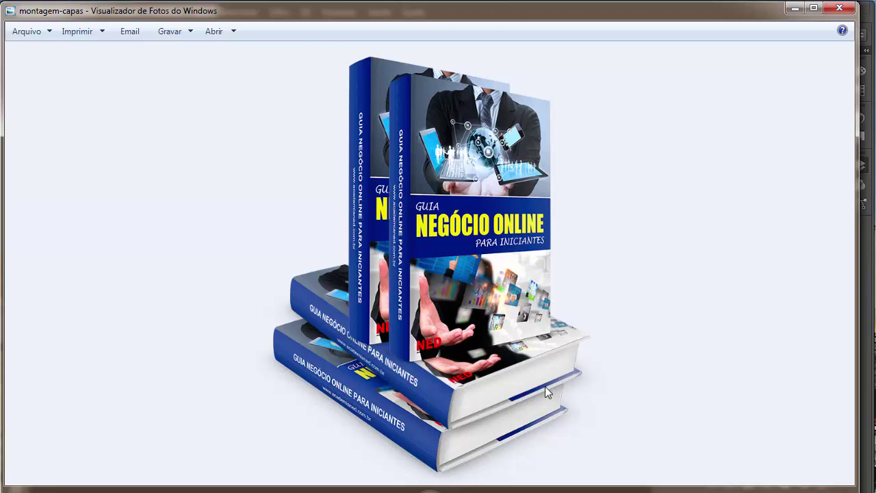
click(794, 8)
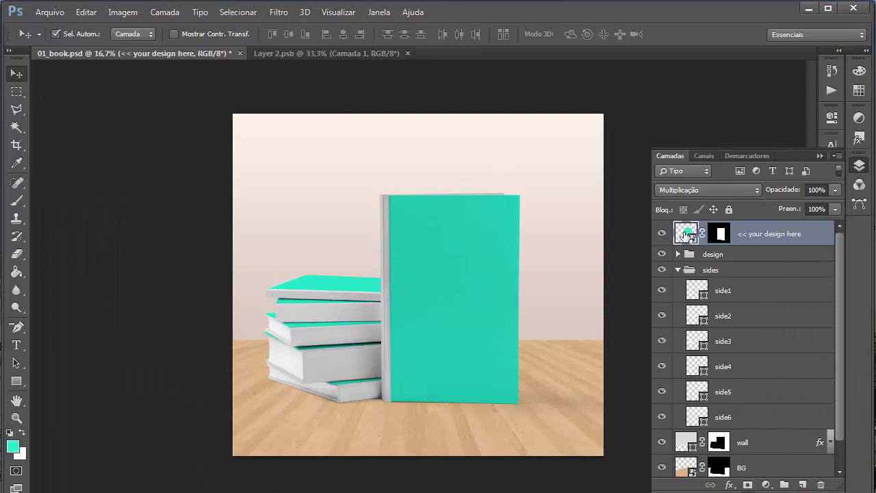
Step: Reopen the cover smart object's Layer 2.psb for editing
double_click(686, 234)
click(272, 302)
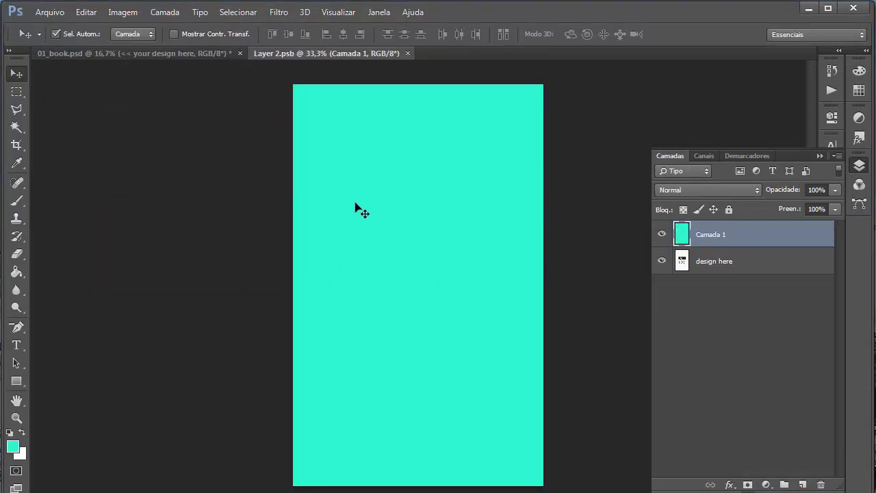
click(200, 53)
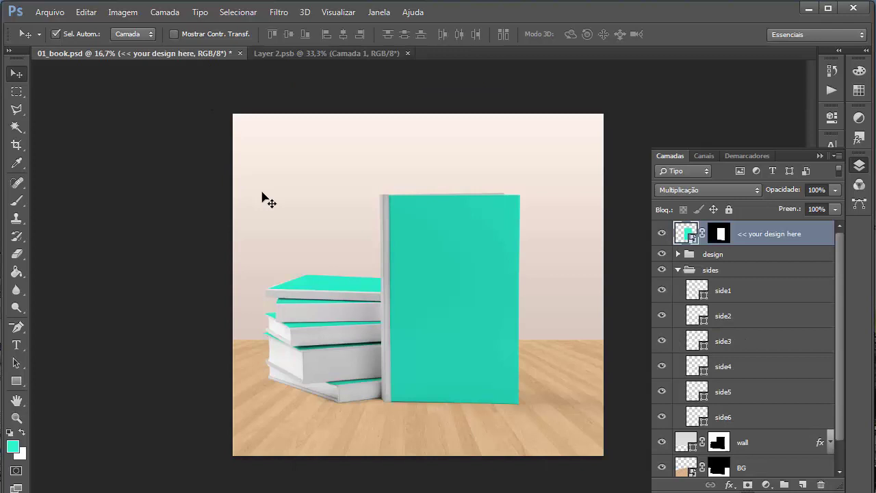
click(328, 57)
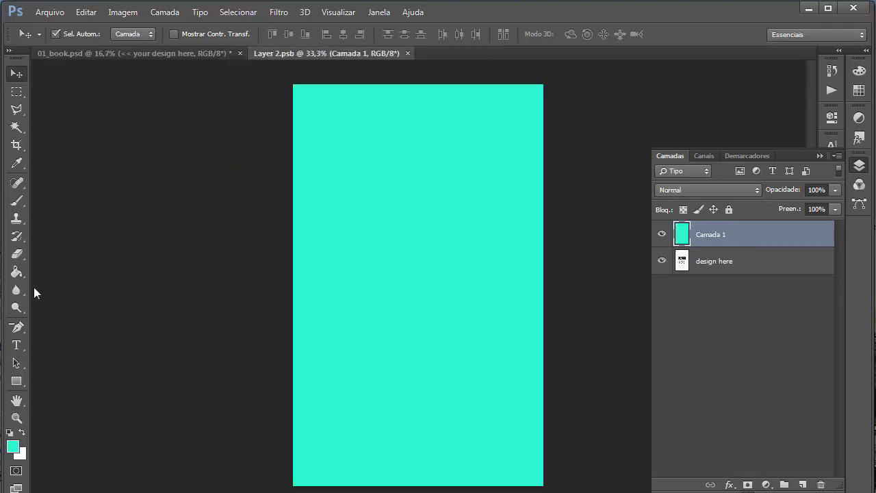
Step: Add a MARKETING DIGITAL title near the cover's top left in dark teal
click(18, 327)
click(17, 345)
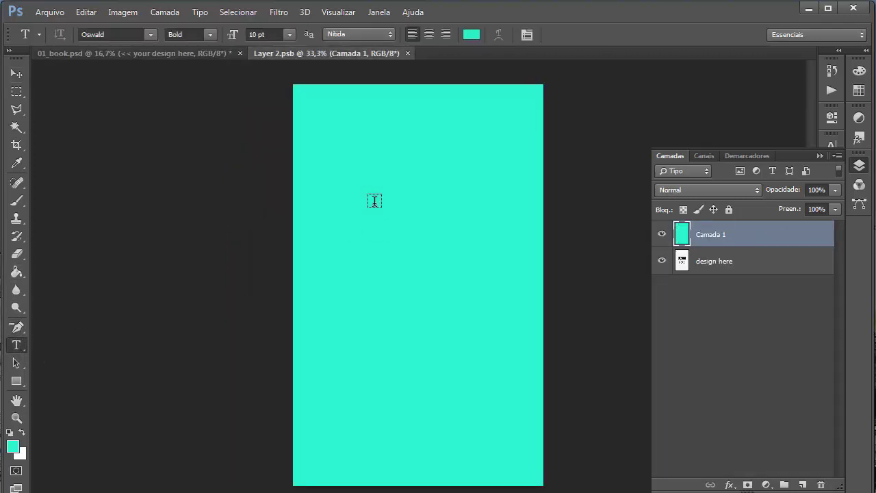
click(321, 182)
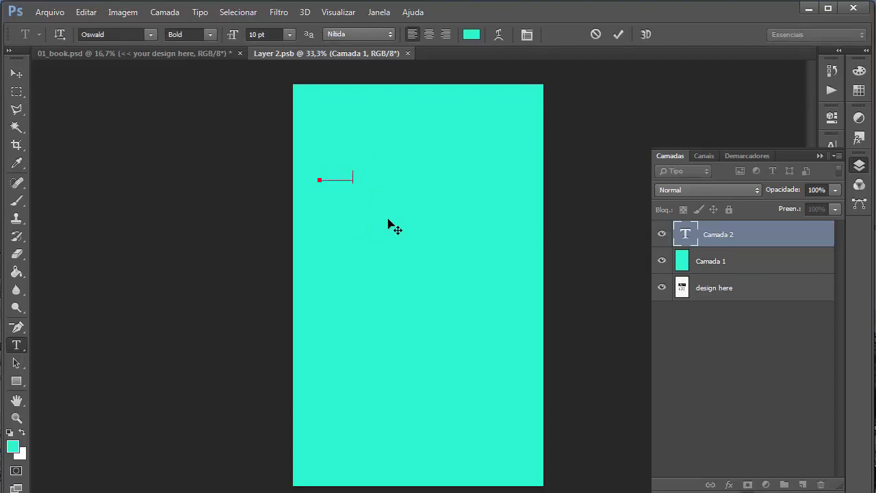
key(ctrl+a)
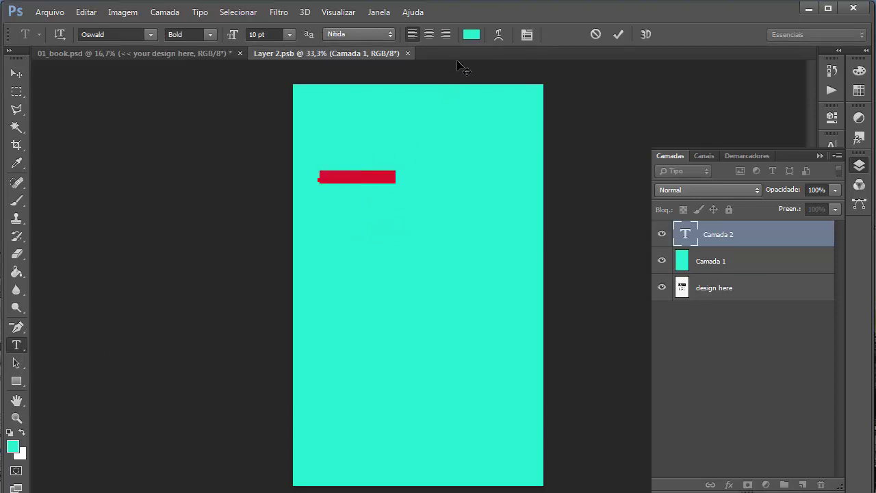
click(471, 34)
drag(545, 295, 605, 354)
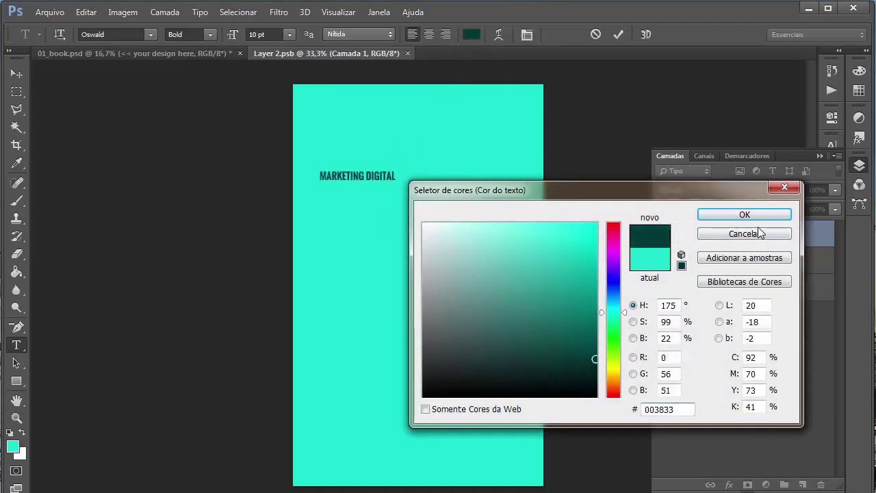
click(745, 214)
click(688, 234)
Step: Enlarge MARKETING DIGITAL across the cover and place it near the top
key(ctrl+t)
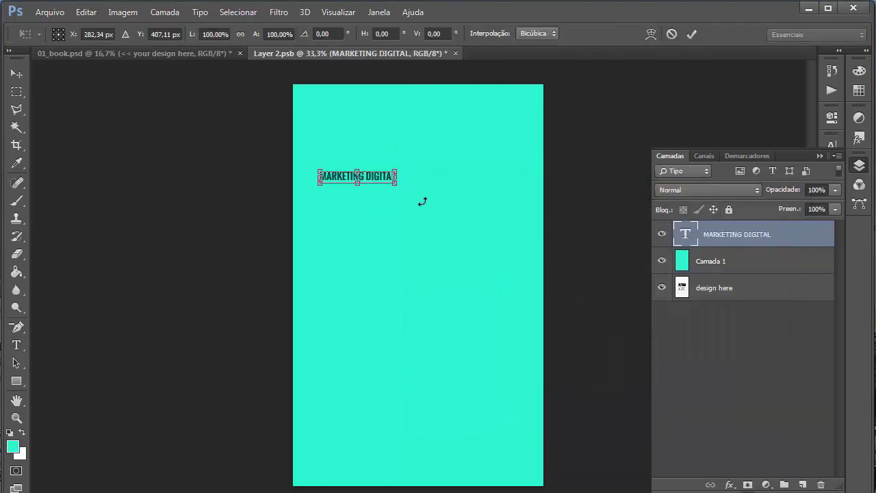
drag(432, 218, 510, 274)
mouse_move(449, 190)
mouse_down()
mouse_move(440, 130)
mouse_move(444, 177)
mouse_up()
key(Return)
key(v)
Step: Duplicate the title as a NA PRATICA line and enlarge it to about 172%
key(t)
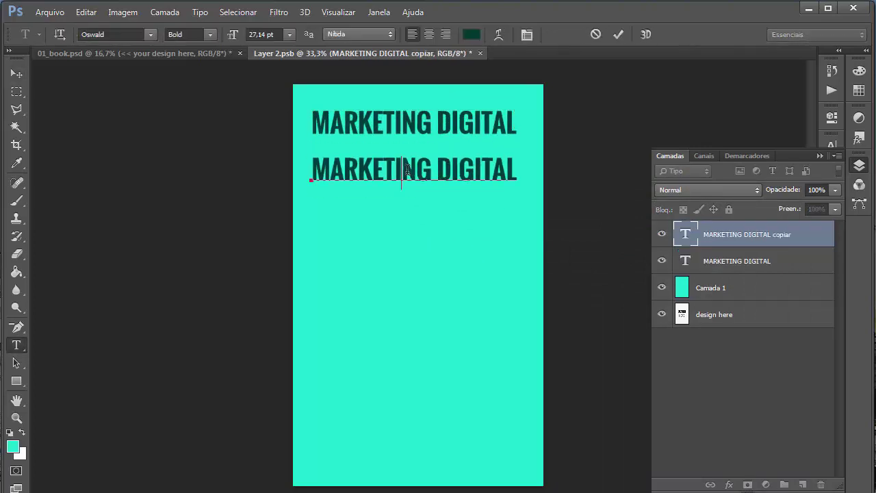
click(408, 170)
key(ctrl+a)
text(NA PRATICA)
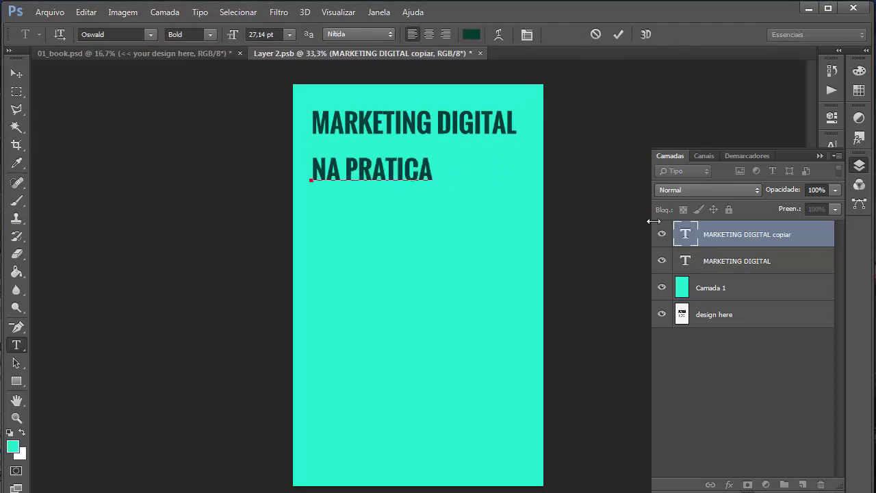
click(692, 236)
key(ctrl+t)
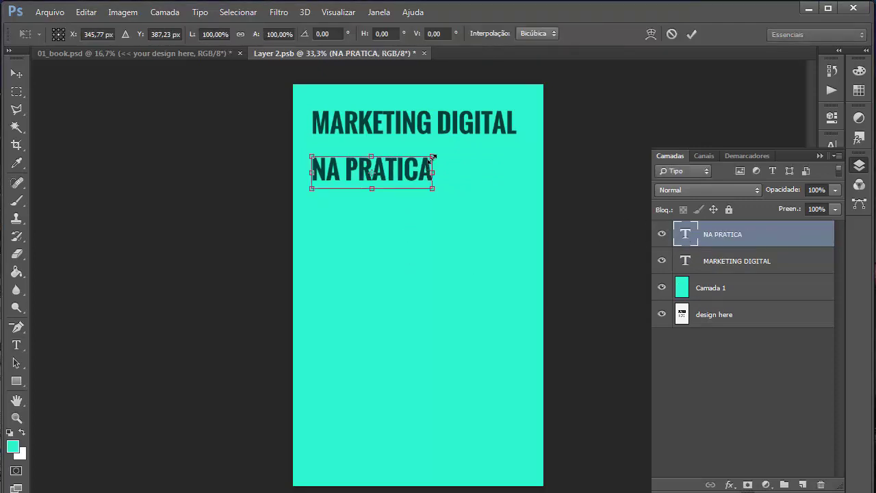
drag(432, 159, 523, 146)
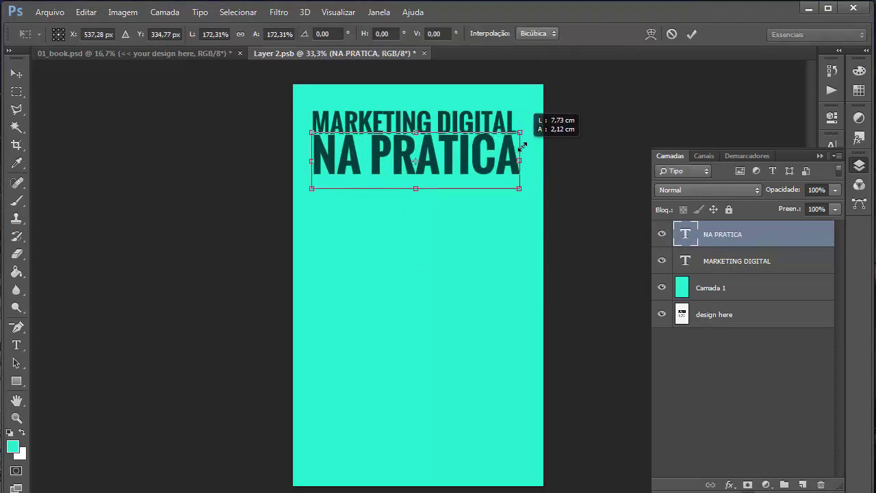
key(Return)
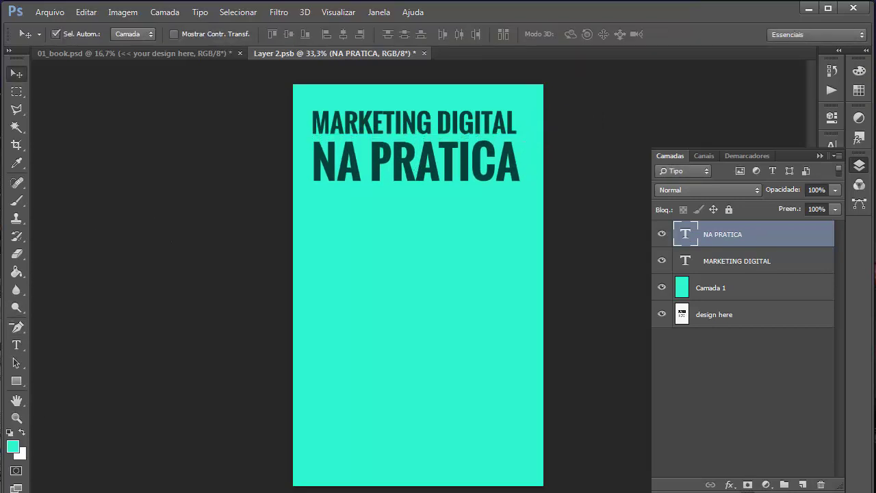
Step: Draw a thin yellow rectangle across the cover below NA PRATICA
click(16, 382)
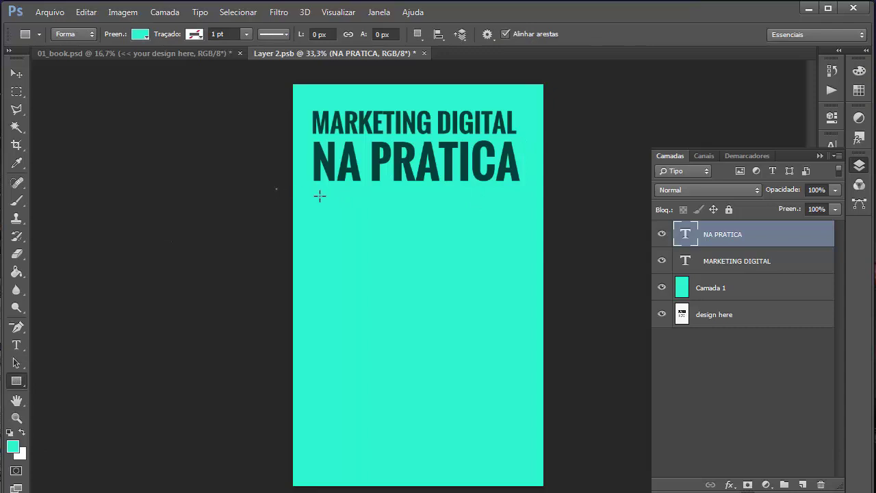
drag(275, 189, 572, 202)
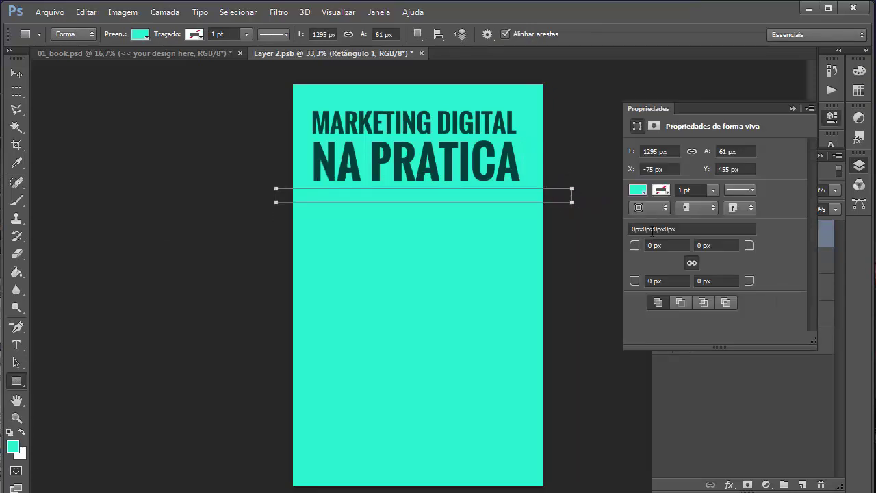
click(639, 190)
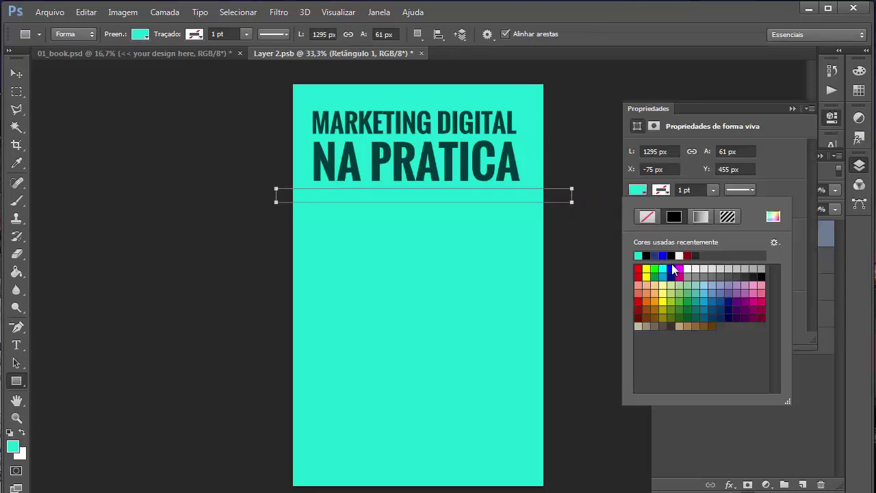
click(647, 268)
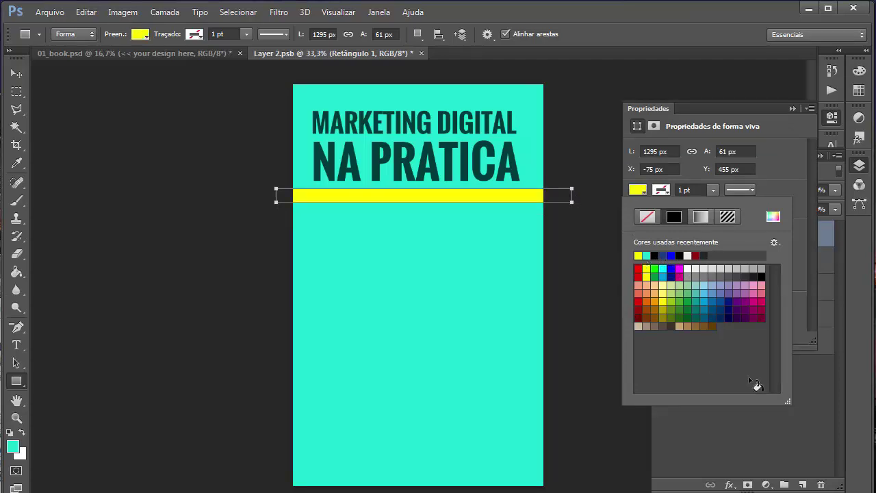
click(748, 430)
Step: Check the Retângulo 1 layer in the Layers panel and save the cover file
click(786, 398)
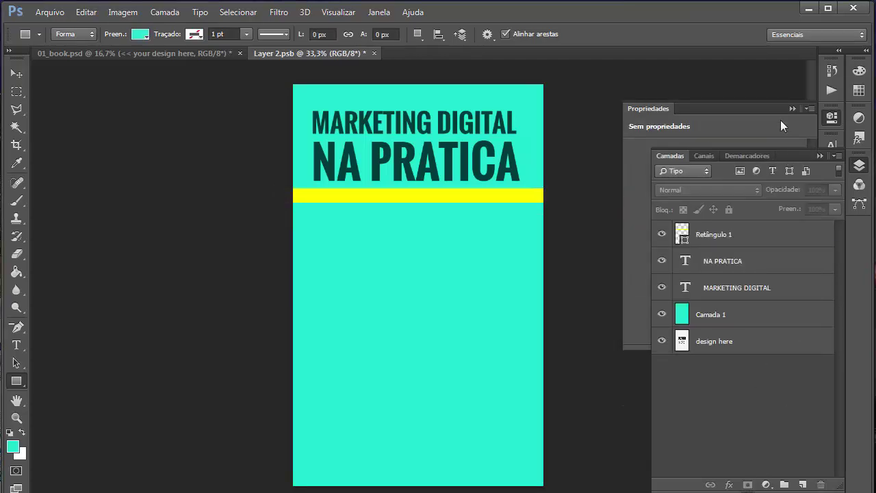
click(710, 234)
key(v)
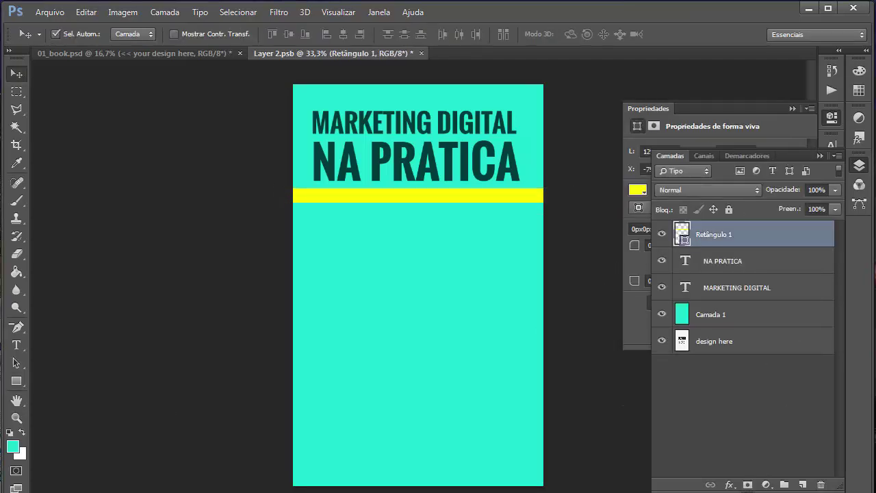
click(575, 264)
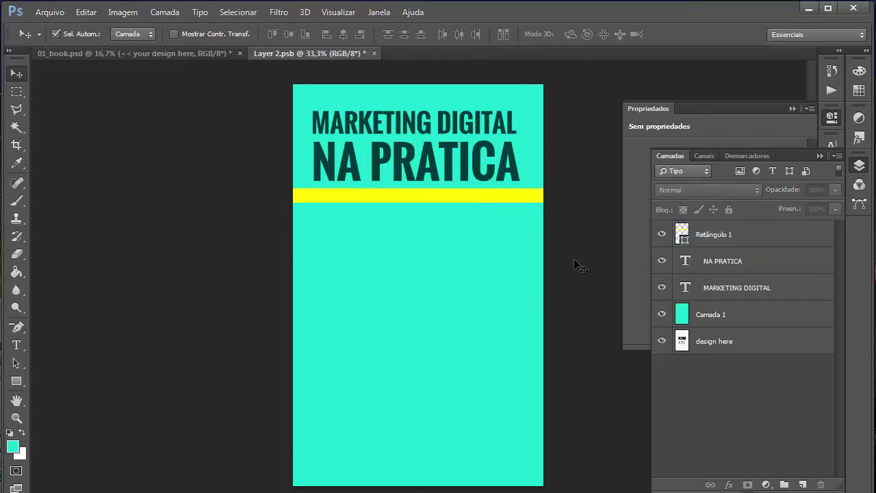
key(ctrl+s)
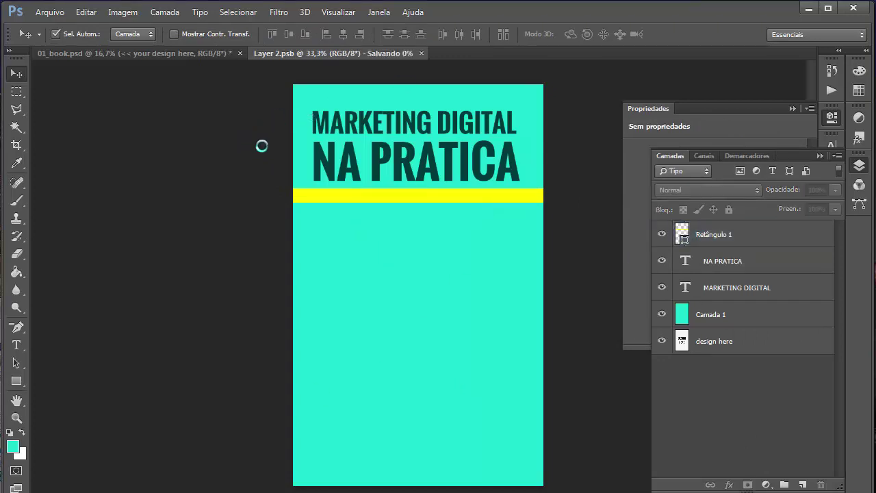
Step: View 01_book.psd with the MARKETING DIGITAL NA PRATICA cover, then select 01_book in the mockup folder
click(169, 52)
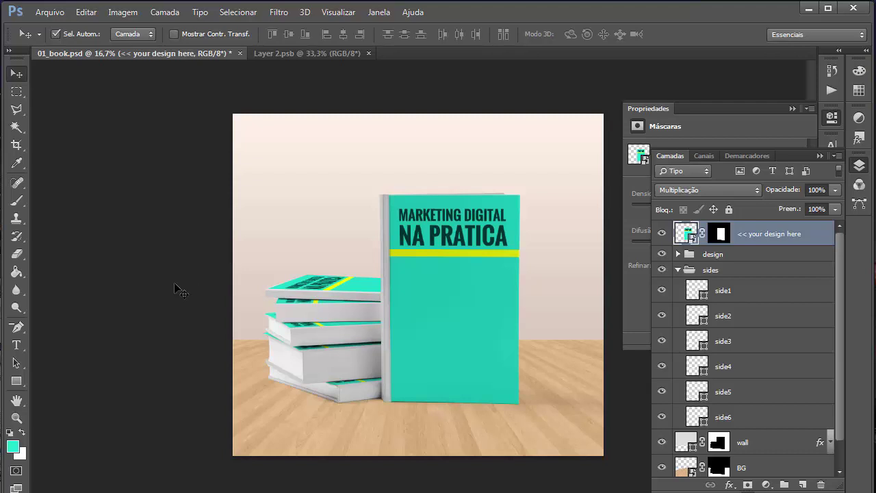
click(50, 12)
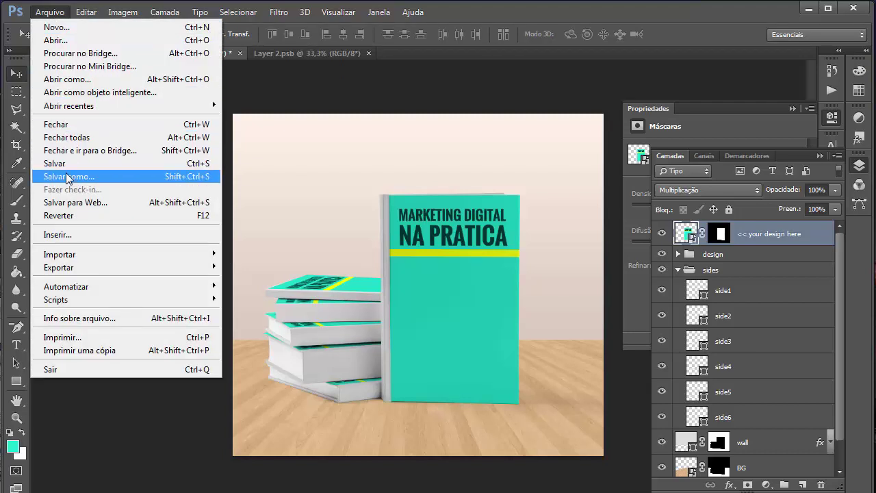
click(122, 433)
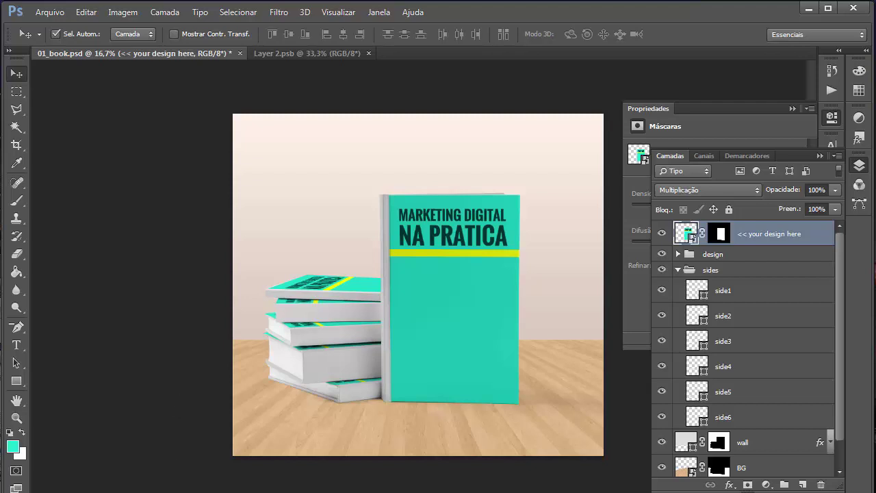
key(ctrl+o)
click(160, 413)
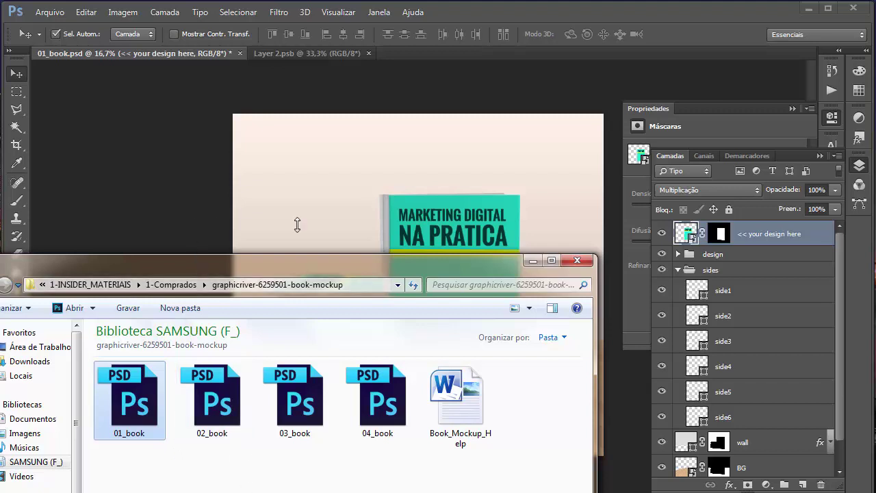
Step: Drag 02_book.psd from Explorer into Photoshop, keeping its embedded colour profile
click(174, 181)
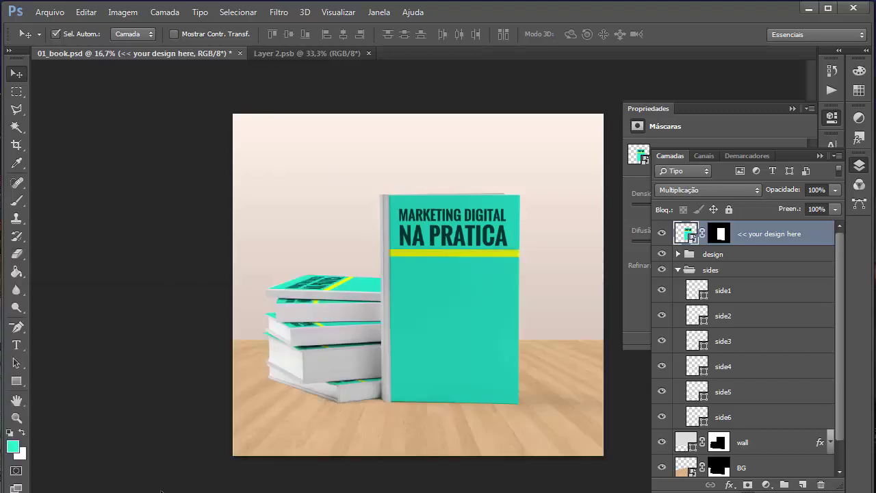
key(alt+Tab)
click(223, 435)
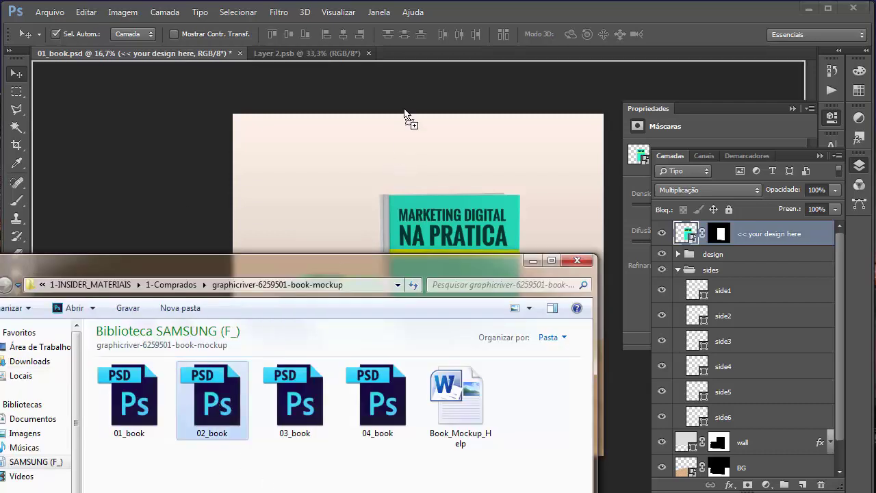
click(452, 14)
drag(452, 13, 114, 256)
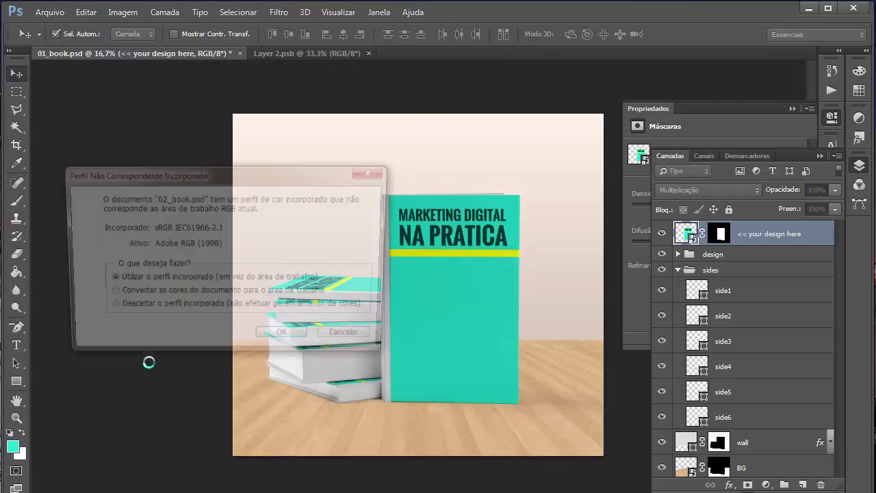
click(267, 340)
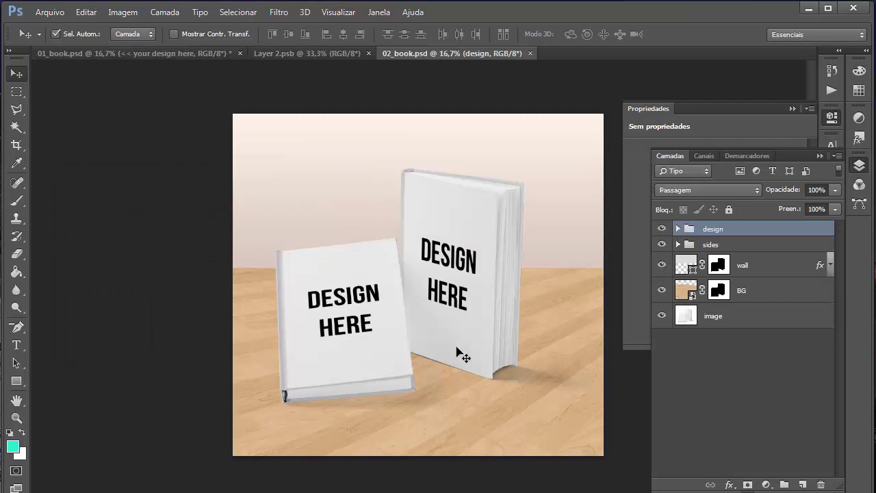
Step: Open the layer 2 cover smart object for editing, keeping its embedded profile
click(458, 261)
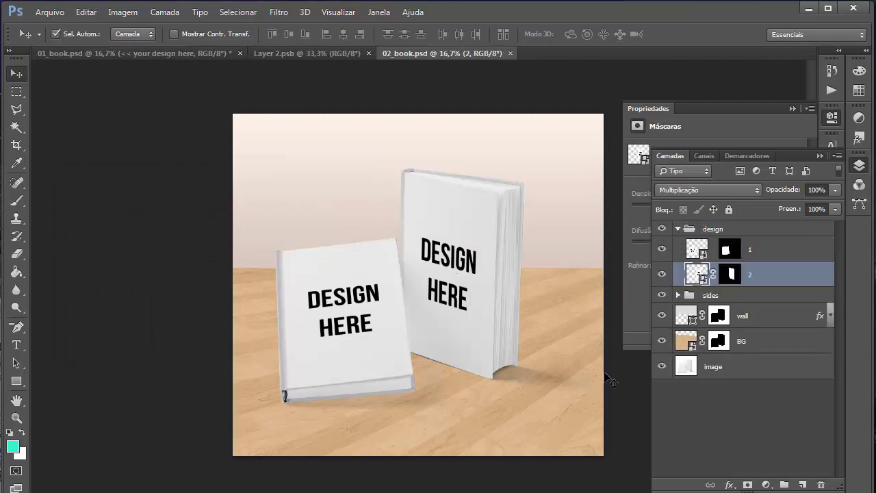
double_click(697, 274)
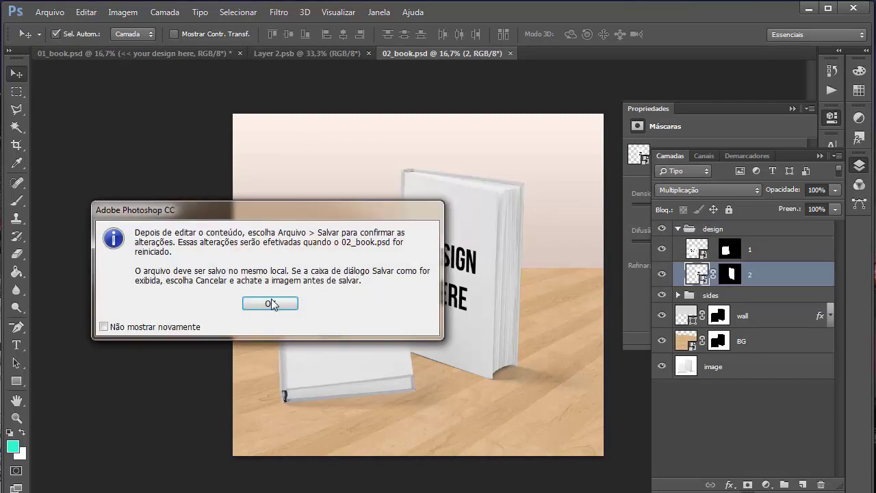
click(272, 304)
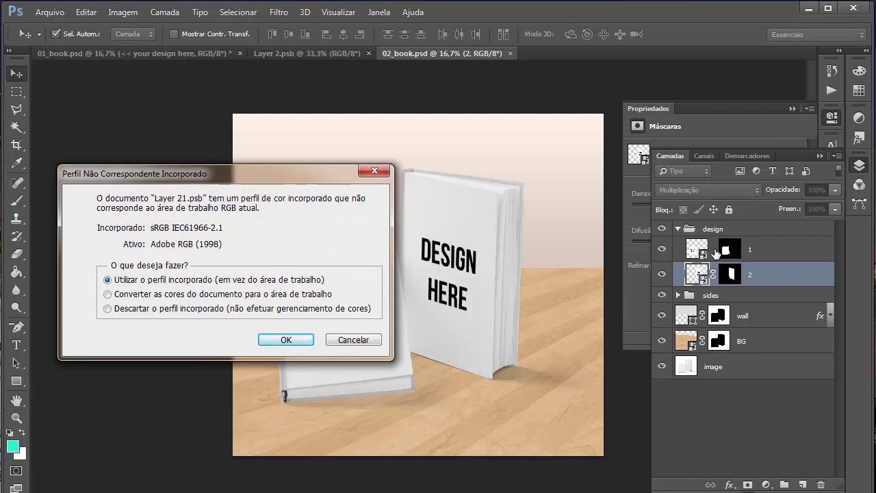
click(287, 339)
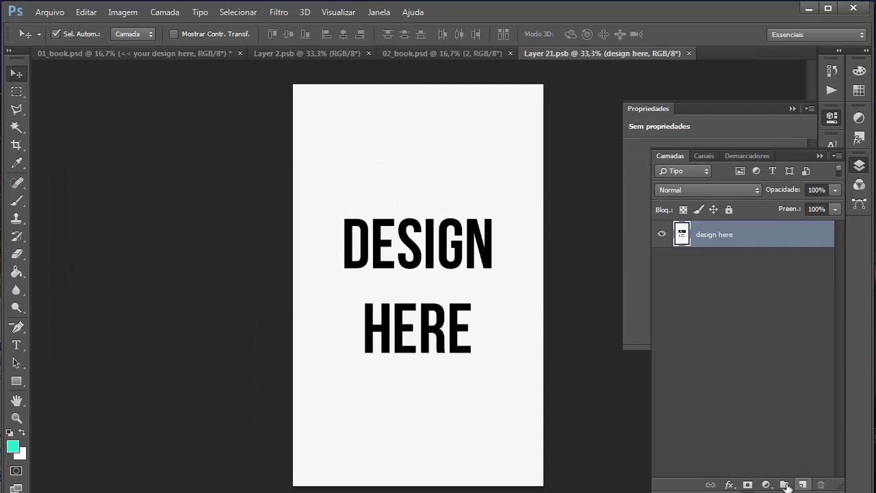
Step: Fill a new layer in the cover contents with cyan and save it
click(785, 485)
click(802, 485)
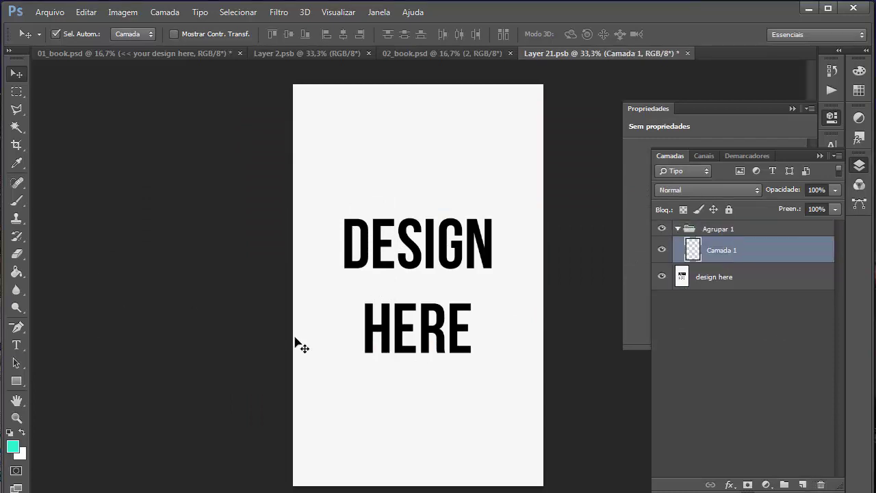
click(705, 231)
right_click(705, 230)
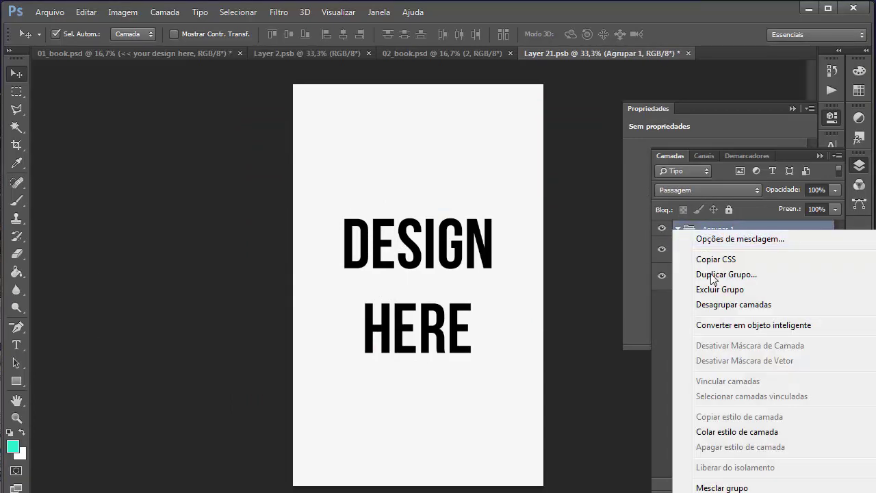
click(694, 304)
click(16, 272)
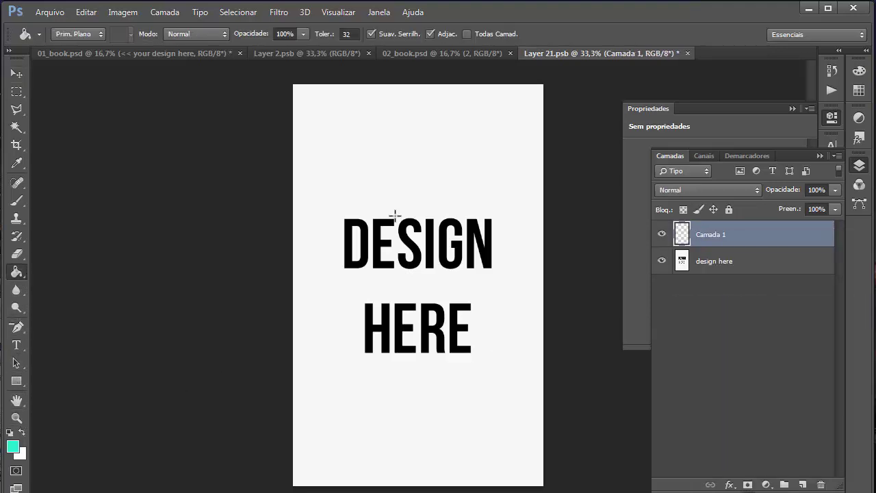
click(395, 216)
key(ctrl+s)
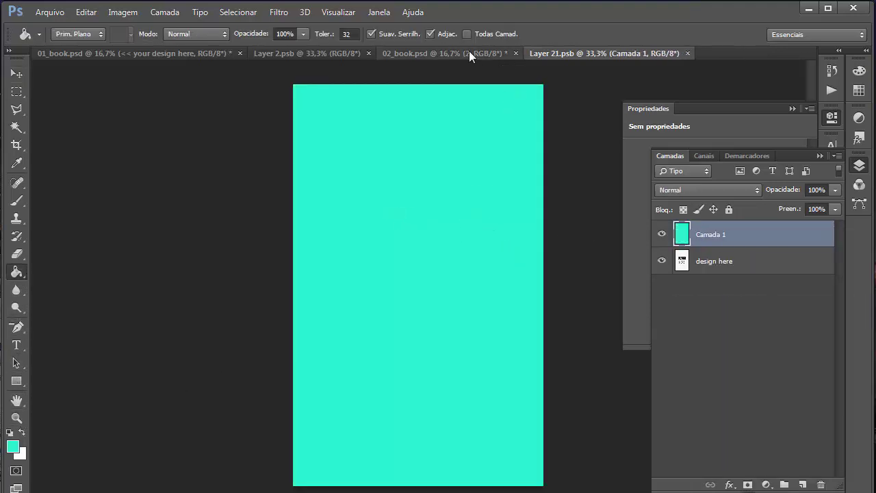
click(468, 52)
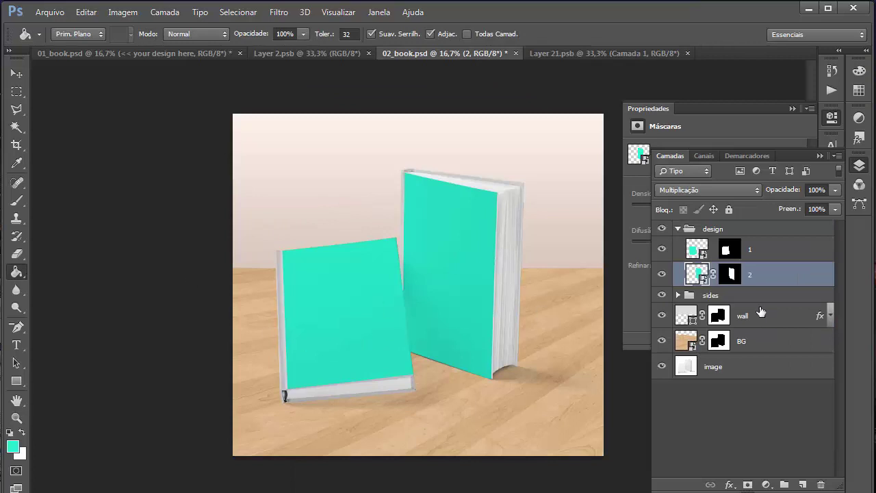
Step: Check cover layer 1's contents, then drag 03_book and 04_book into Photoshop
double_click(697, 251)
click(271, 304)
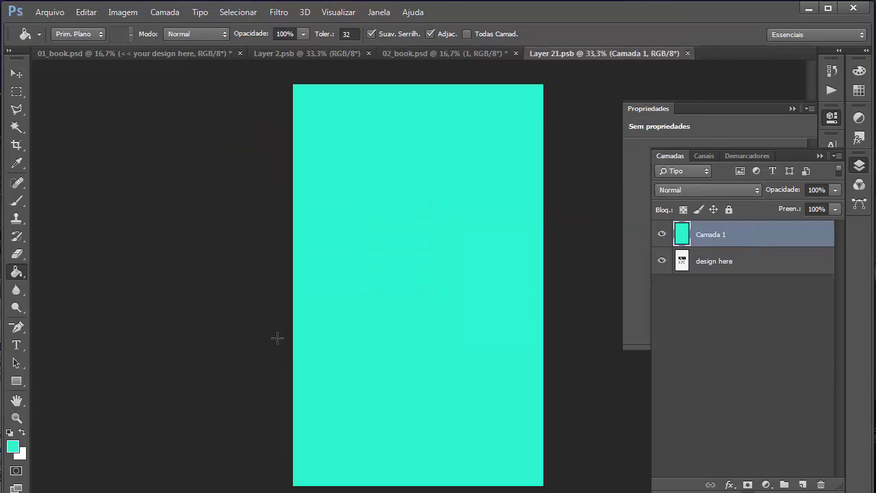
click(460, 55)
key(v)
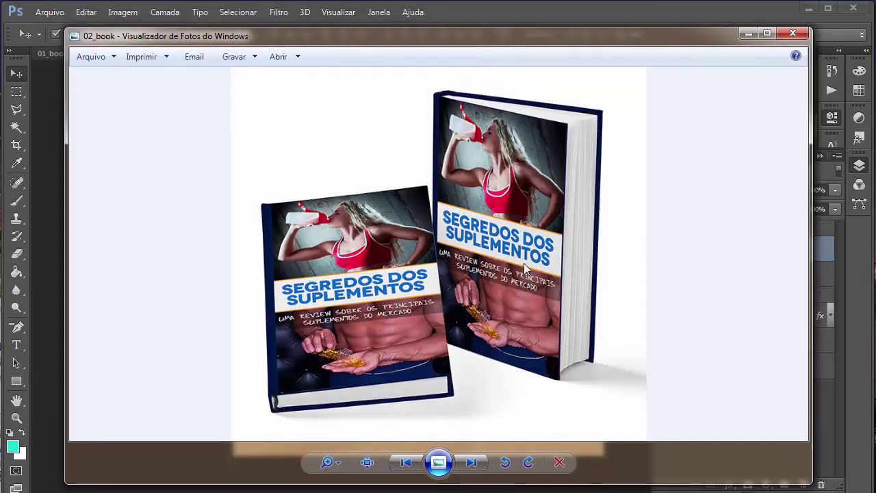
click(748, 34)
drag(290, 409, 684, 24)
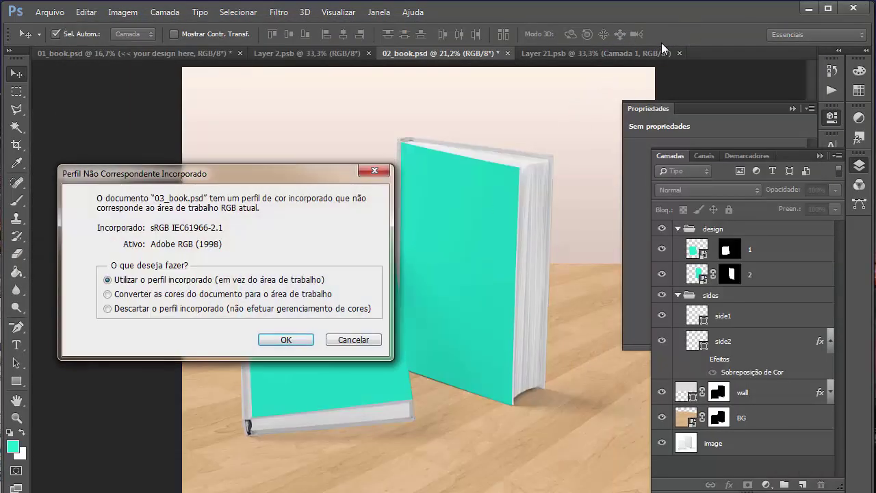
Step: Open 03_book and 04_book with embedded profiles and select the closed book's front cover
click(293, 338)
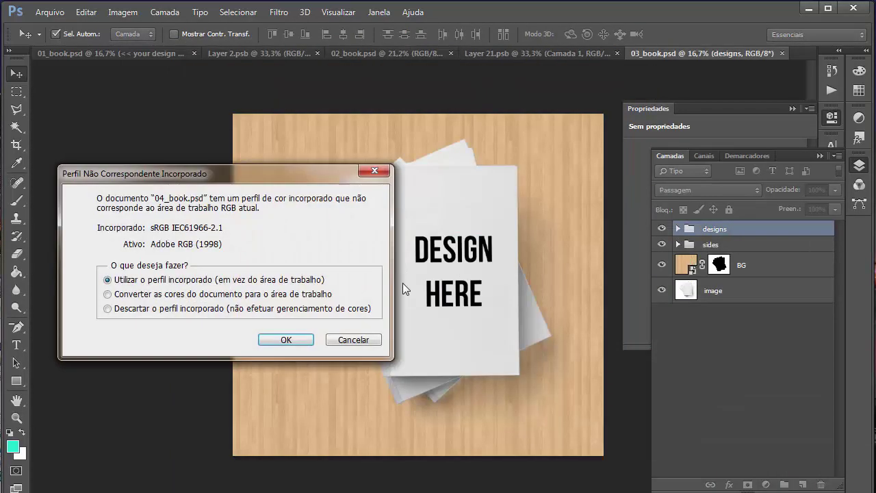
click(288, 340)
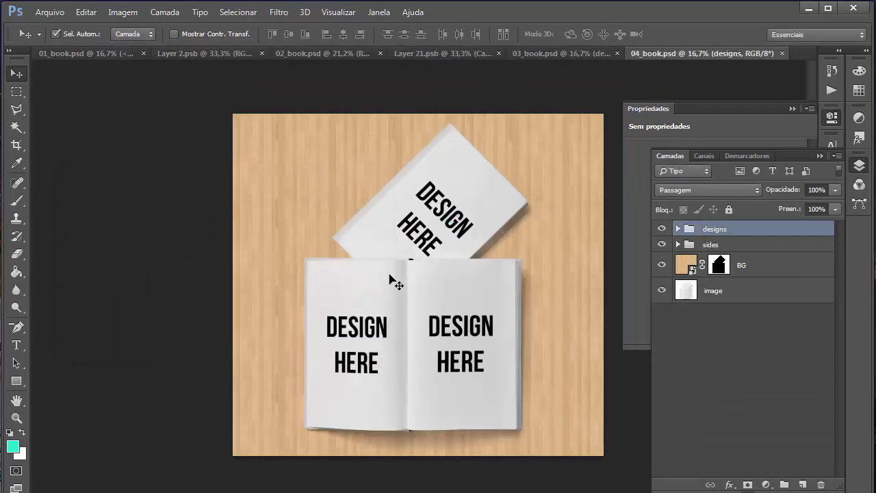
click(396, 359)
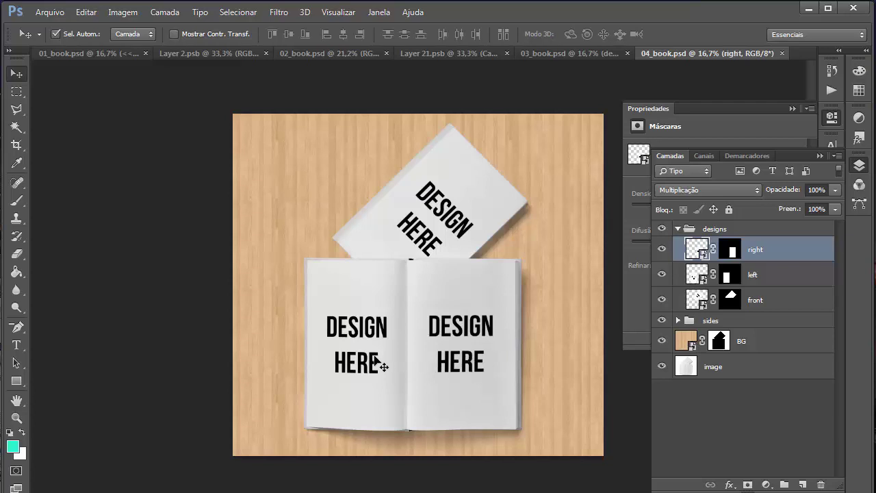
click(383, 365)
click(457, 361)
click(435, 237)
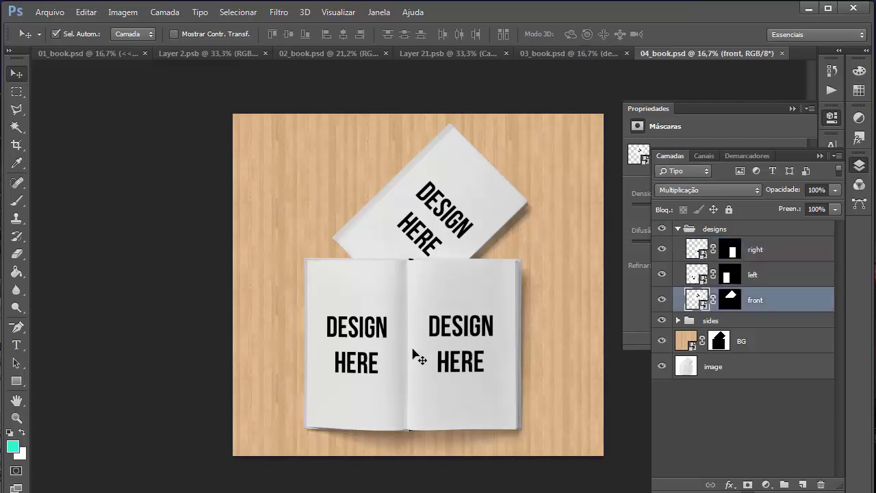
Step: Fill the 04_book front cover contents with cyan on a new layer and save
double_click(698, 299)
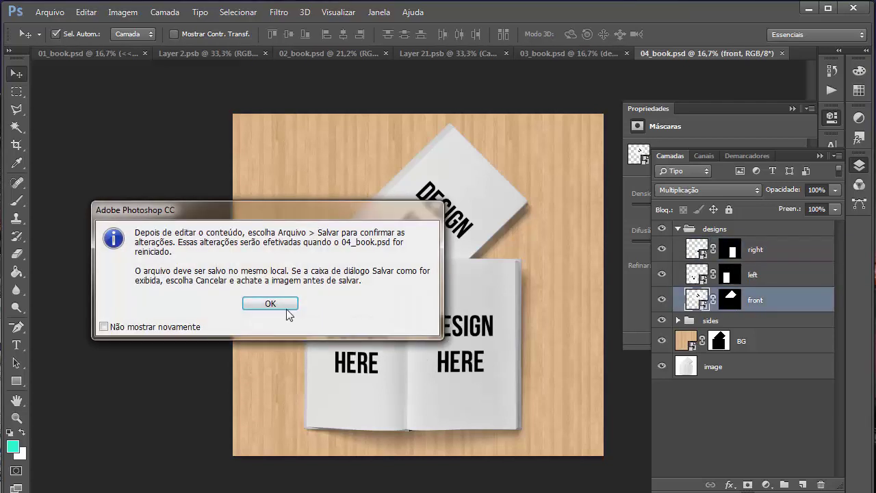
click(288, 311)
click(286, 340)
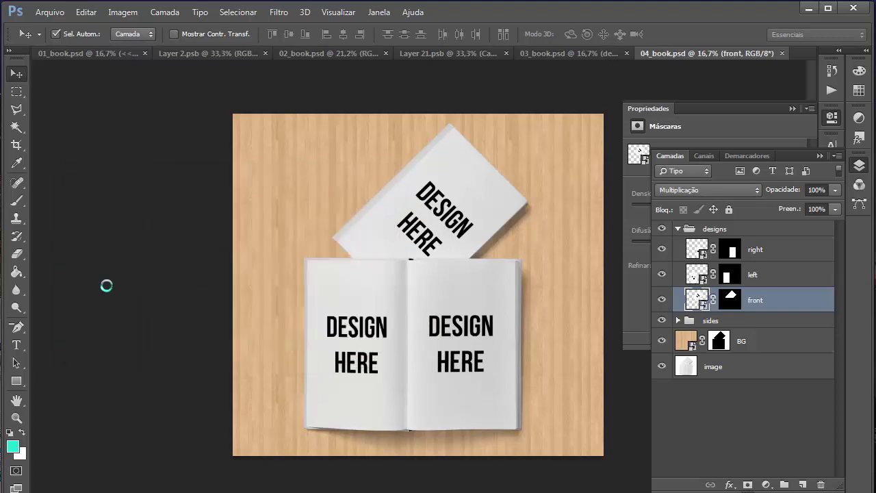
click(17, 272)
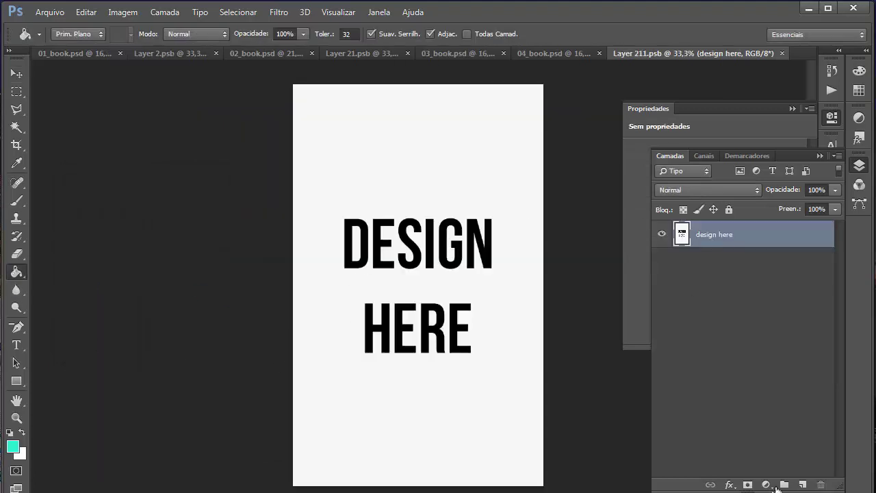
click(802, 485)
click(491, 286)
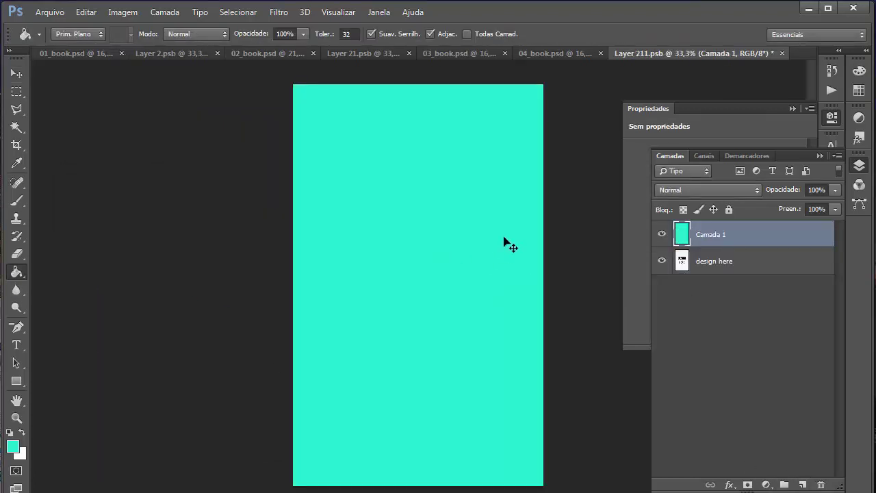
key(ctrl+s)
click(560, 53)
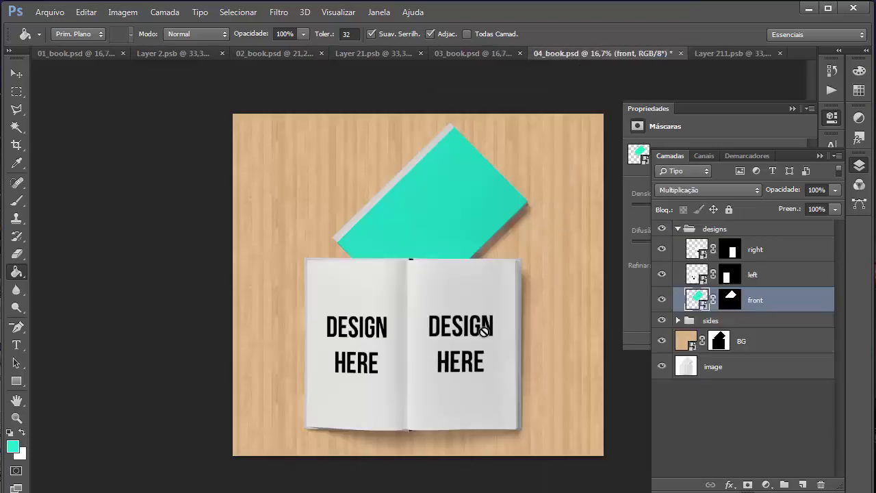
Step: Inspect the left page smart object, toggling its DESIGN HERE placeholder
key(v)
click(471, 334)
click(384, 332)
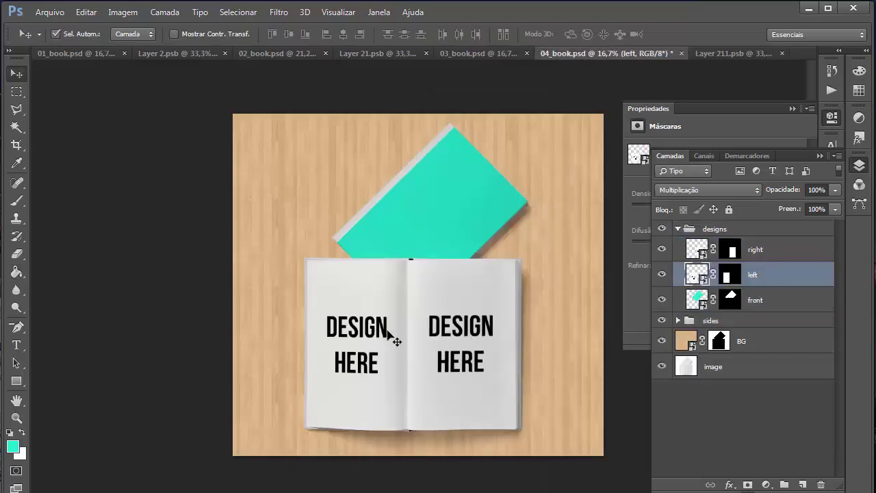
click(448, 338)
click(387, 334)
double_click(692, 275)
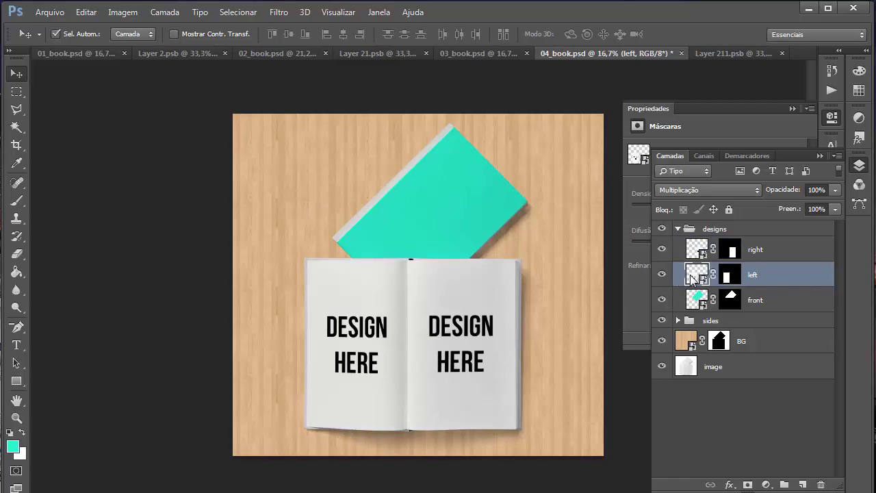
click(273, 303)
click(284, 341)
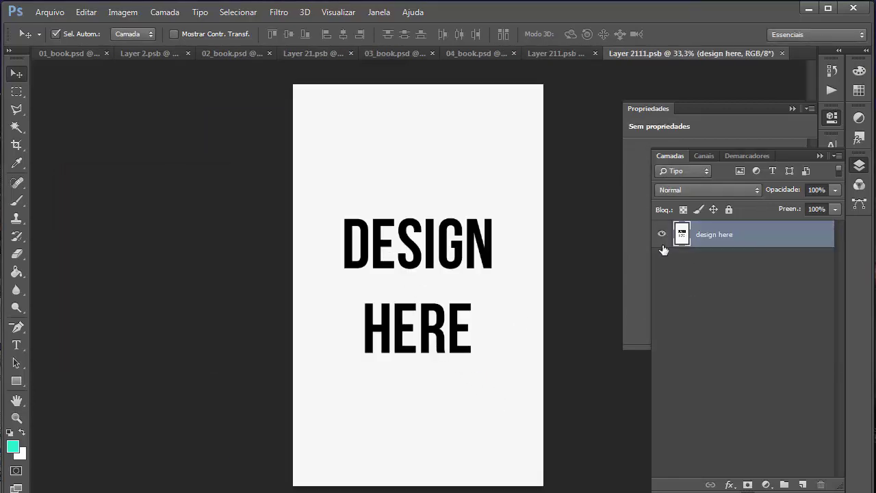
click(662, 235)
click(662, 235)
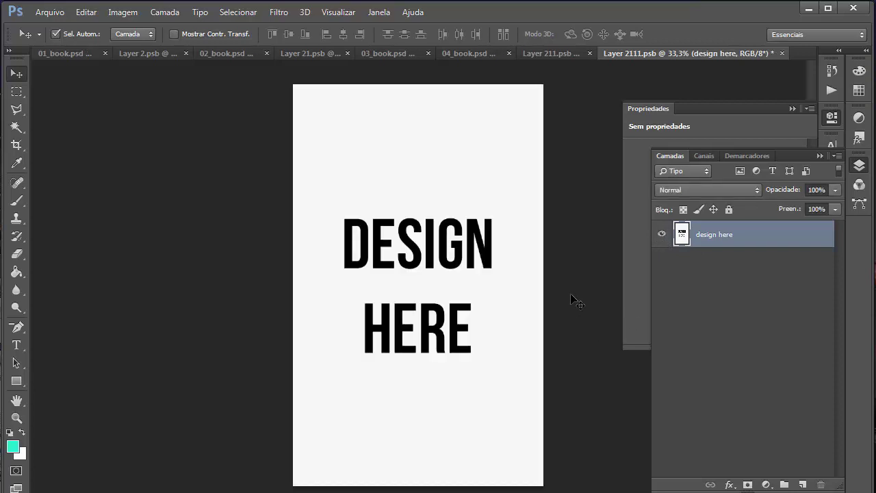
Step: Return to the 04_book mockup, then switch back to 01_book
click(560, 52)
click(458, 53)
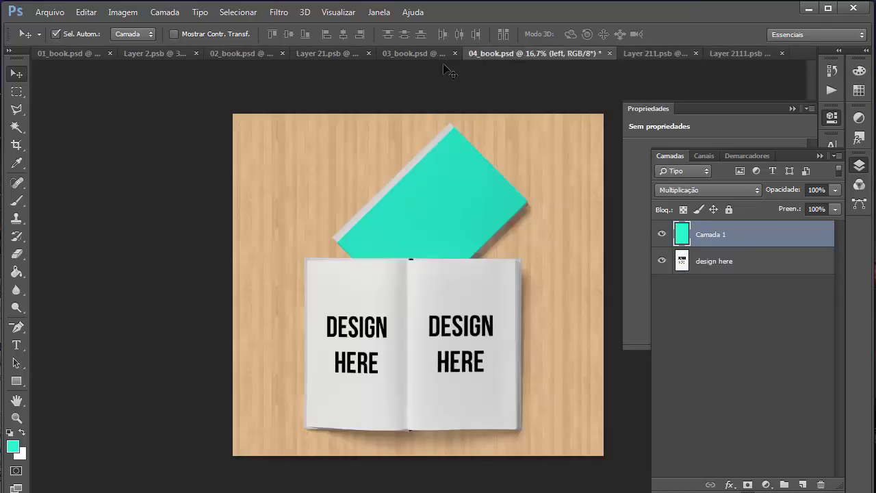
click(481, 342)
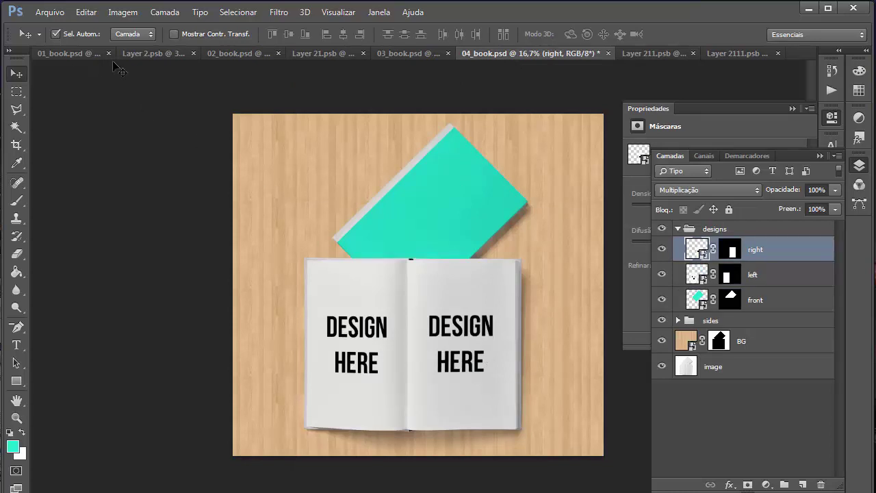
click(80, 53)
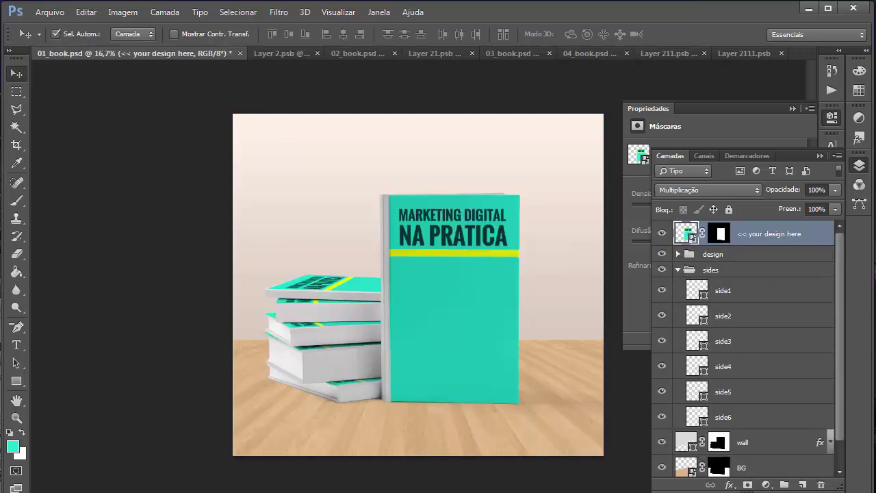
Step: Show the Actions panel with the PSDCovers - SOFTCOVER005 set selected and inspect the cover text
click(832, 90)
click(709, 202)
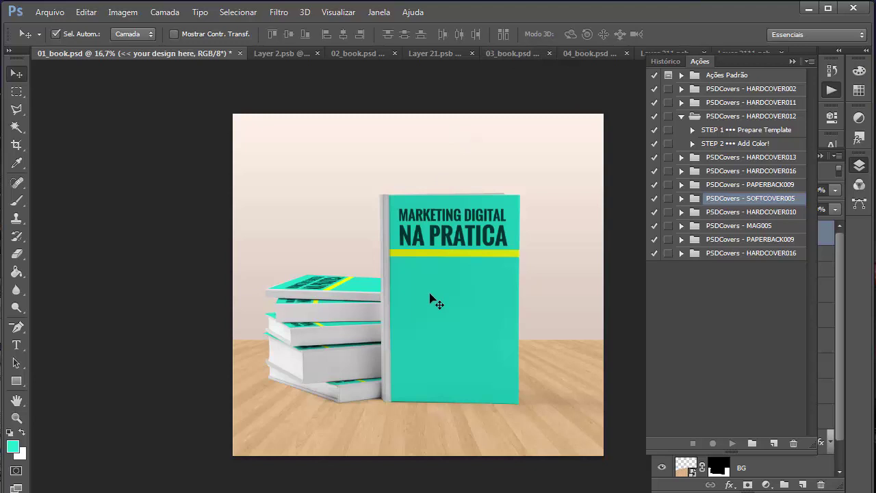
click(505, 109)
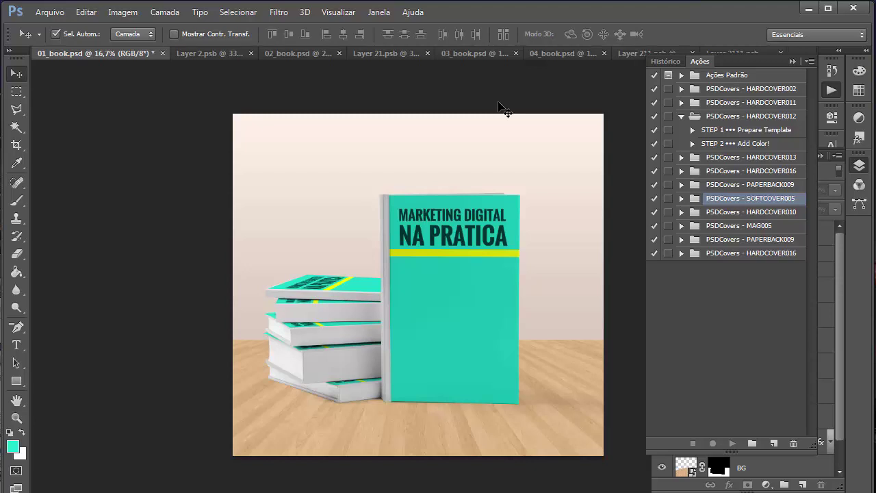
click(466, 244)
key(t)
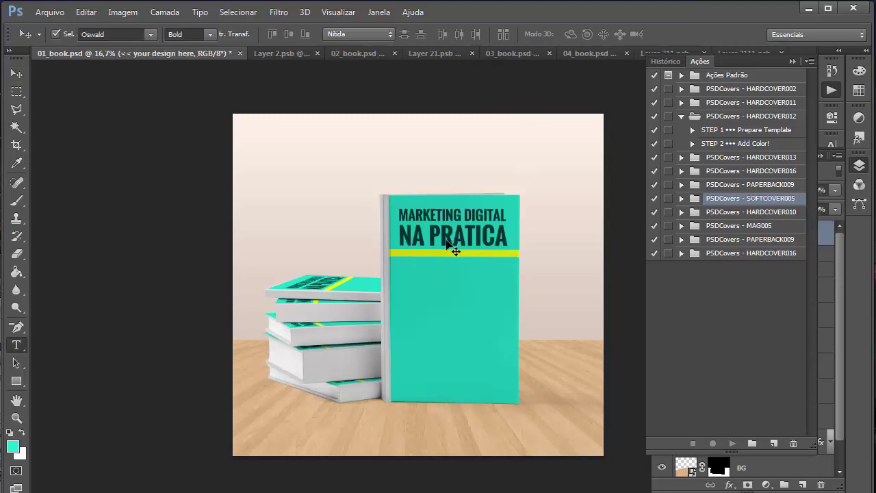
key(Escape)
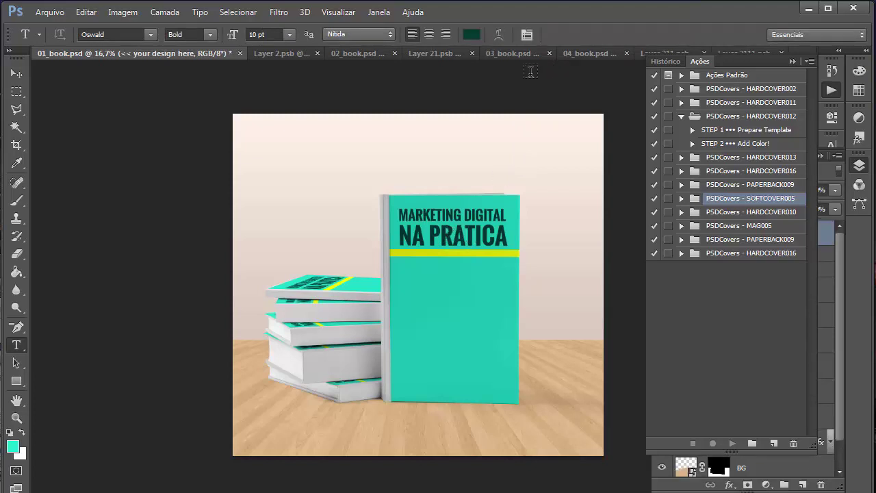